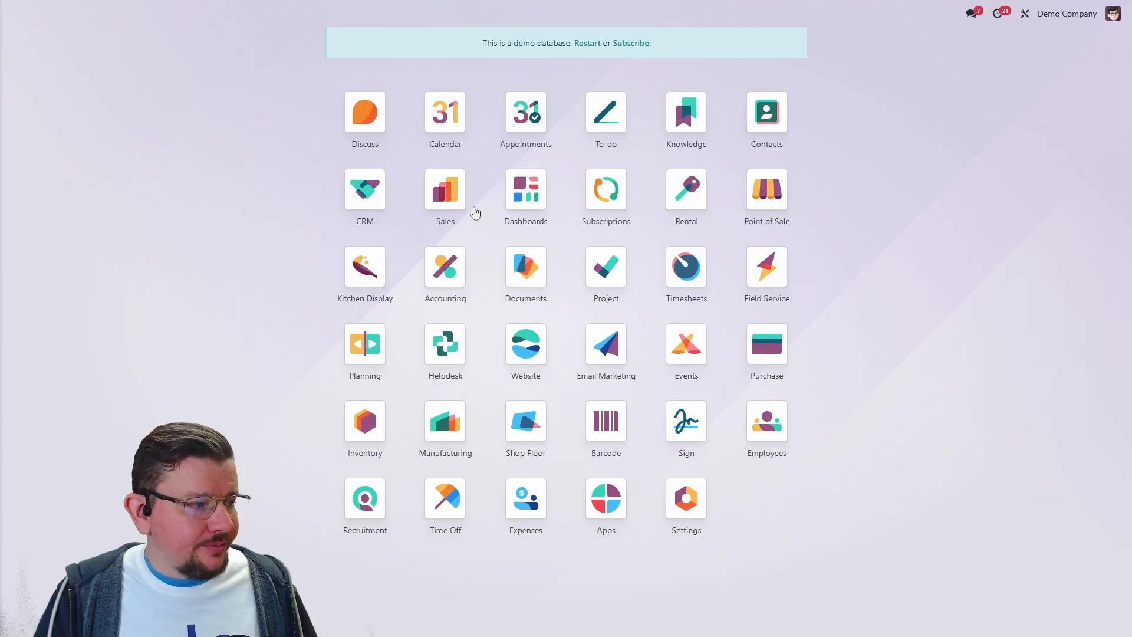
# Create a new product named Widget in the Sales app's product catalogue
pyautogui.click(450, 197)
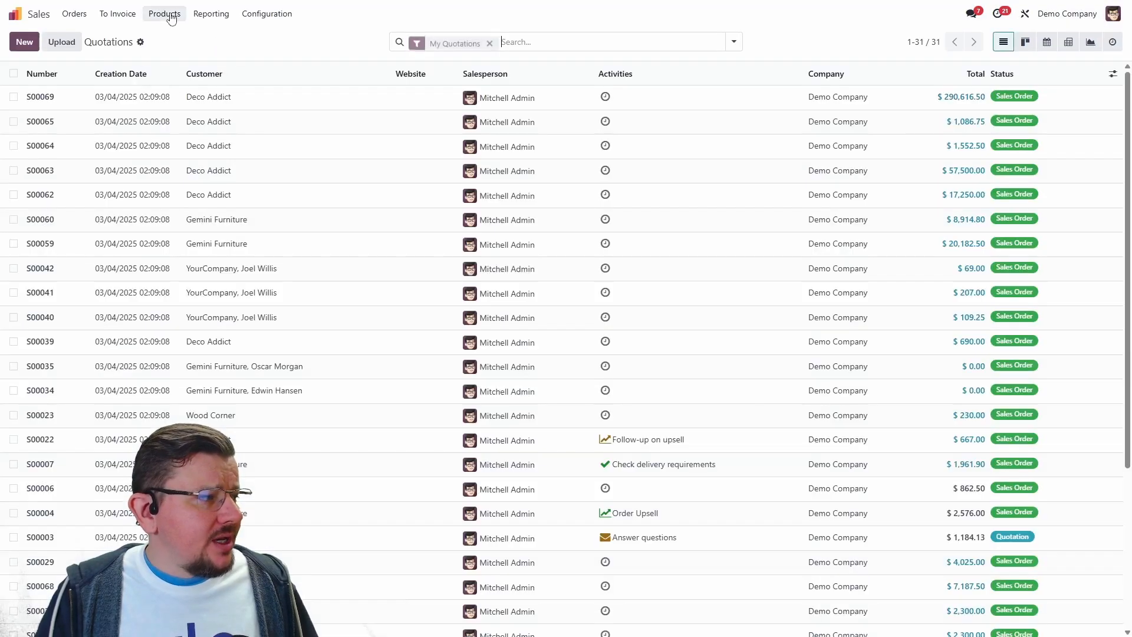
pyautogui.click(164, 13)
pyautogui.click(170, 41)
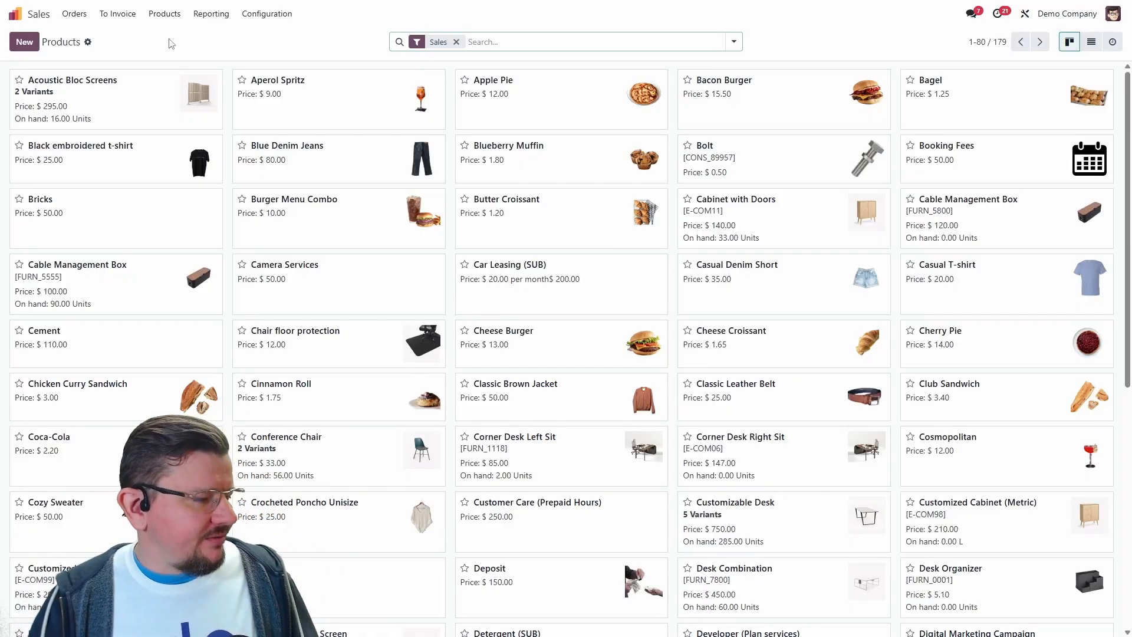
pyautogui.click(25, 43)
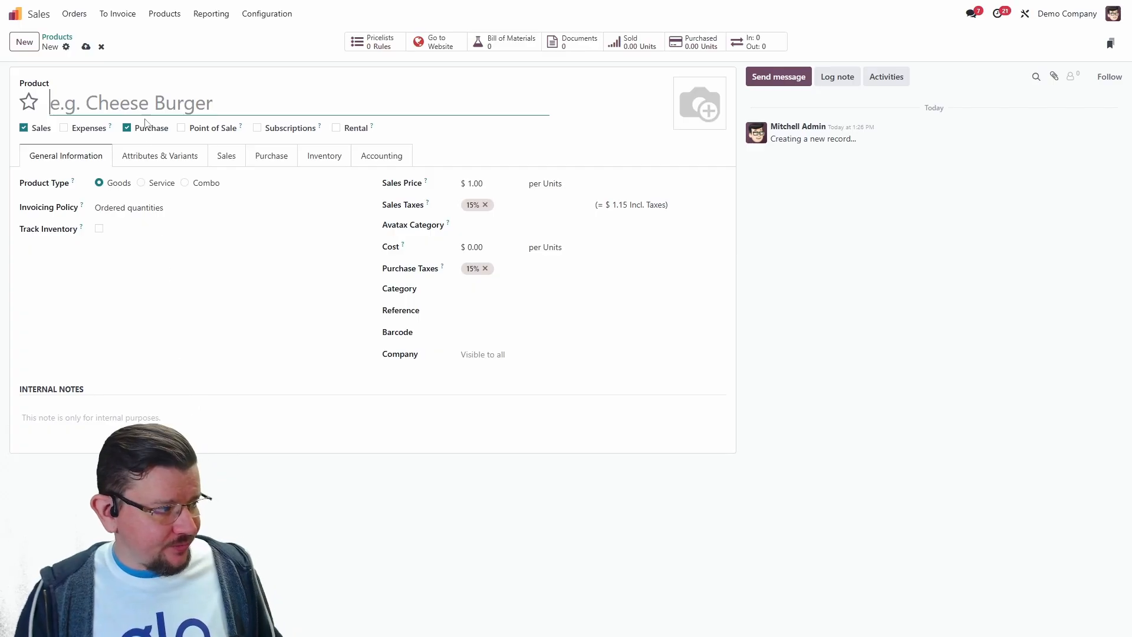
pyautogui.write('Widget')
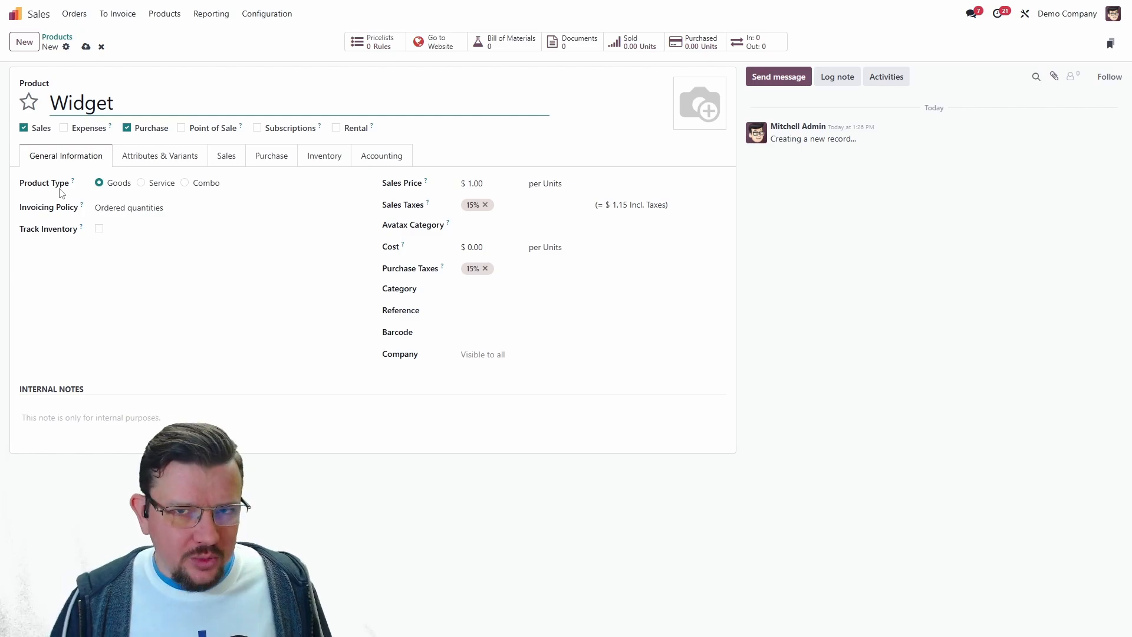
# Add Pack of 6 to the Widget's sales packagings
pyautogui.click(224, 159)
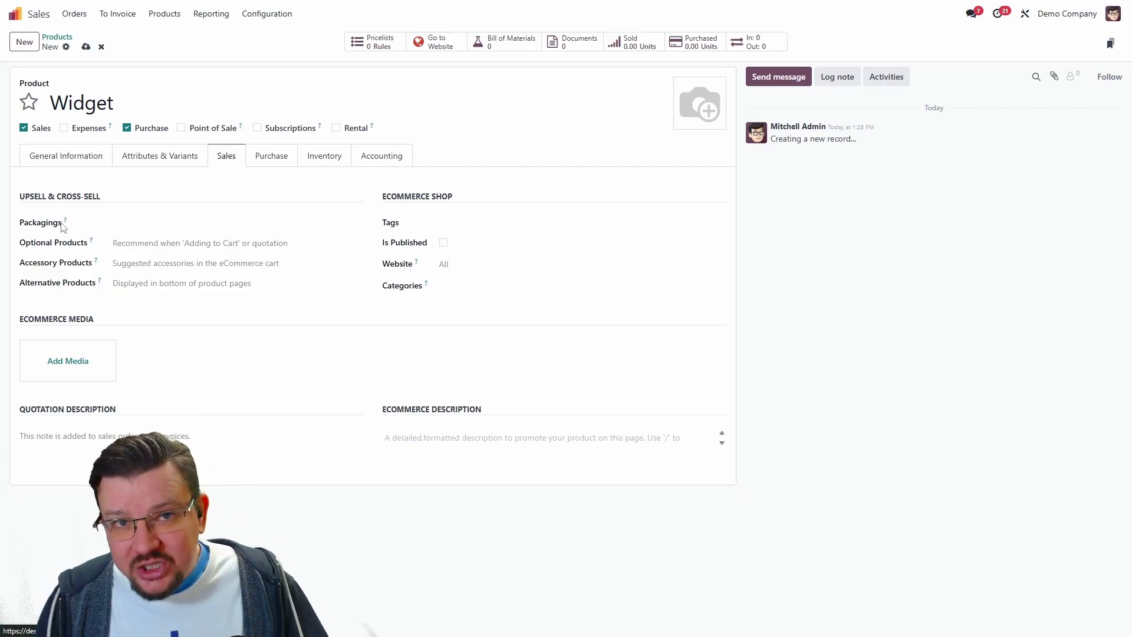
pyautogui.click(137, 221)
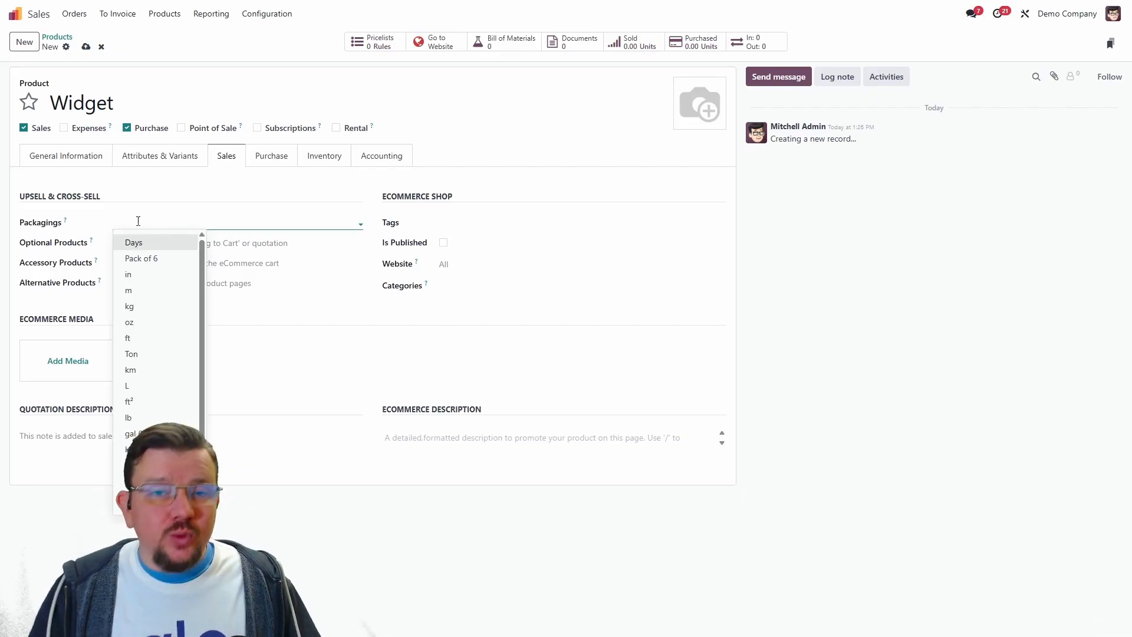
pyautogui.click(177, 258)
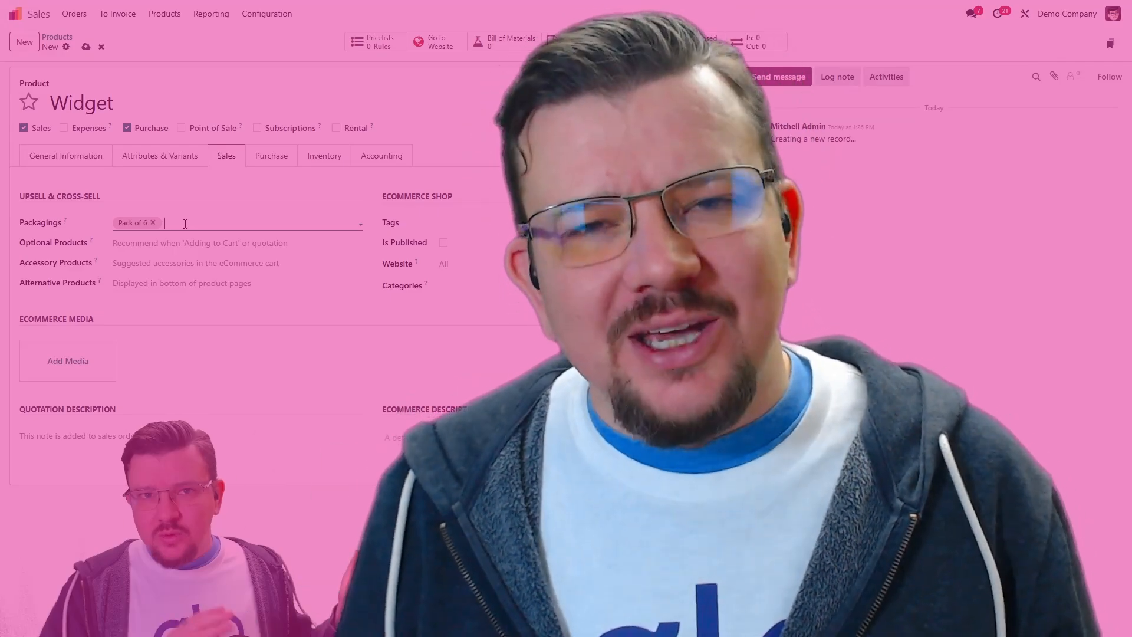
# Add Warranty as an optional product in the Widget's upsell and cross-sell settings
pyautogui.click(181, 242)
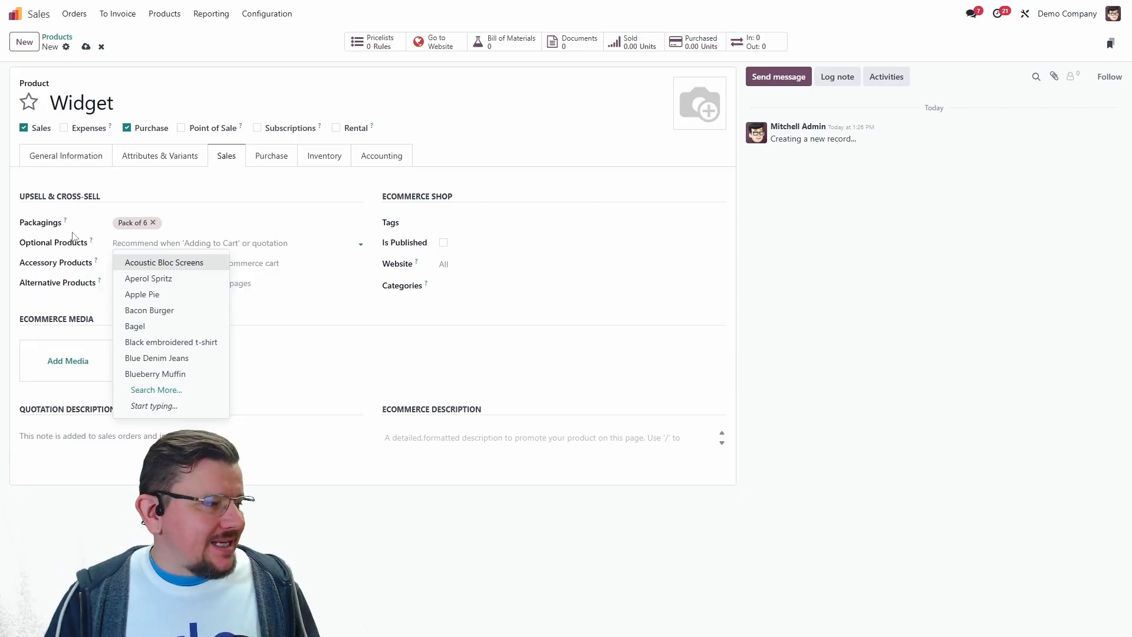
pyautogui.click(64, 252)
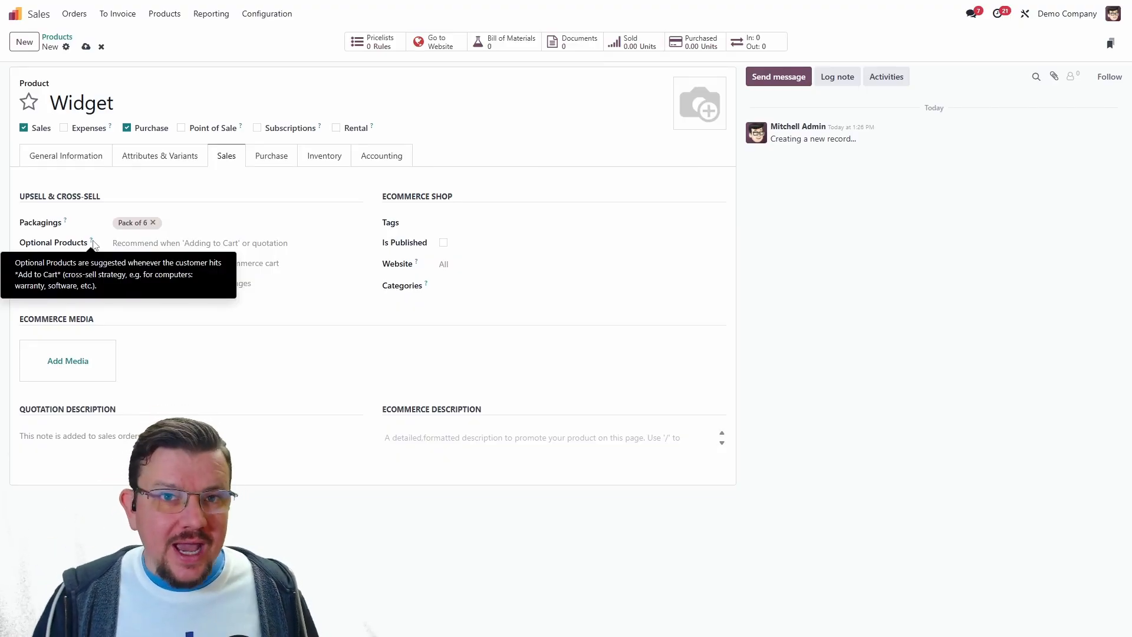
pyautogui.click(150, 245)
pyautogui.write('warran')
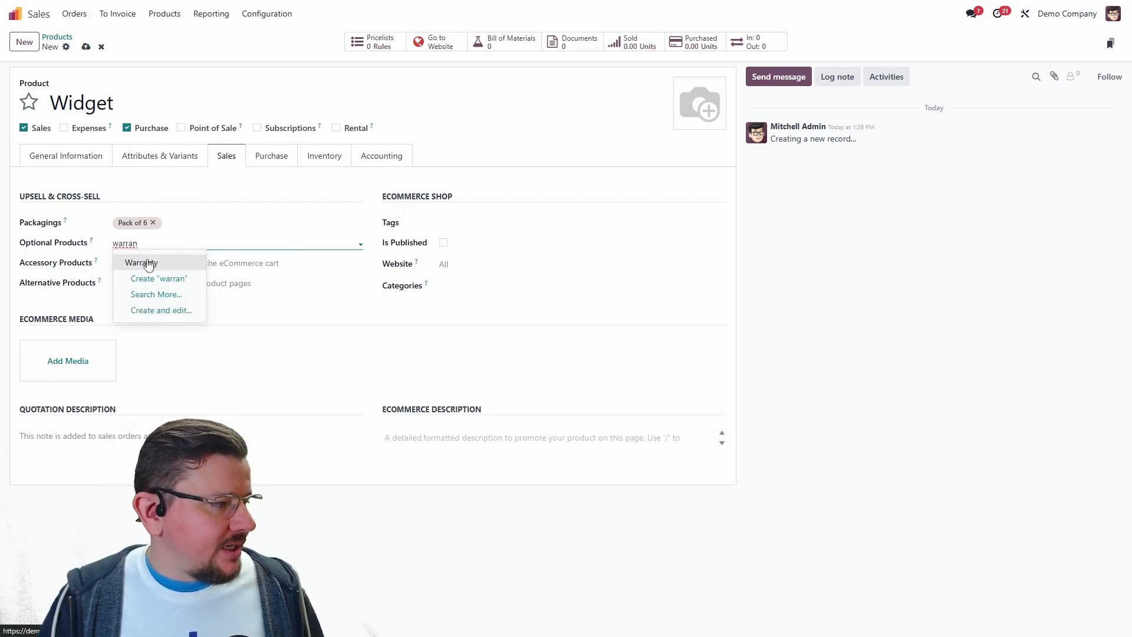
pyautogui.click(149, 263)
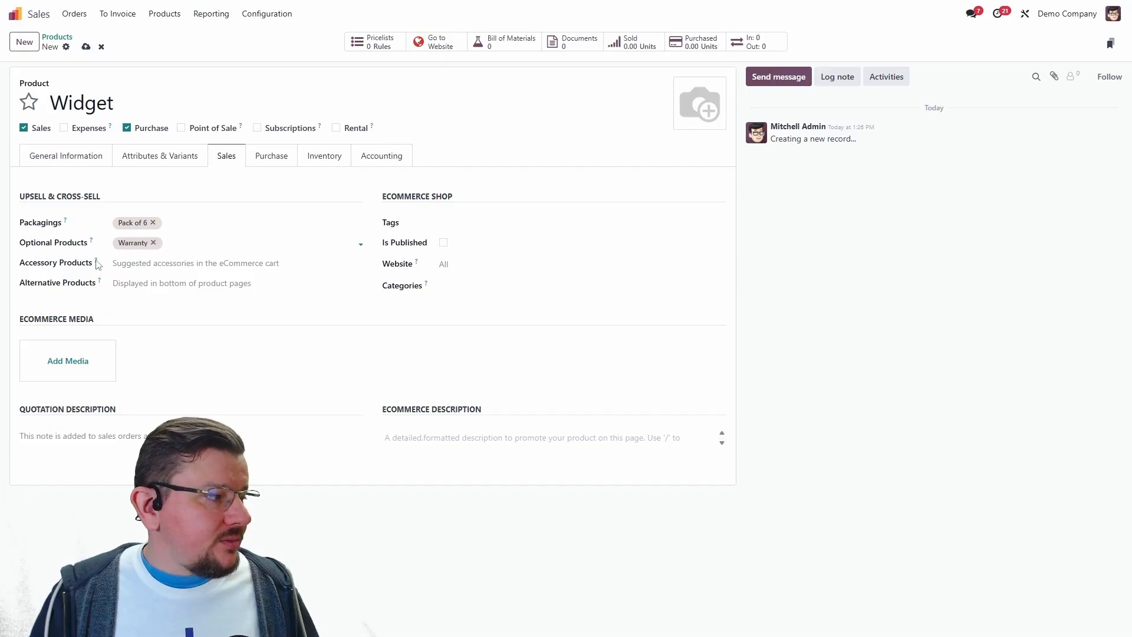
# Add the green Stool [D_0045_G] as an accessory product and Apple Pie as an alternative product for the Widget
pyautogui.moveTo(97, 261)
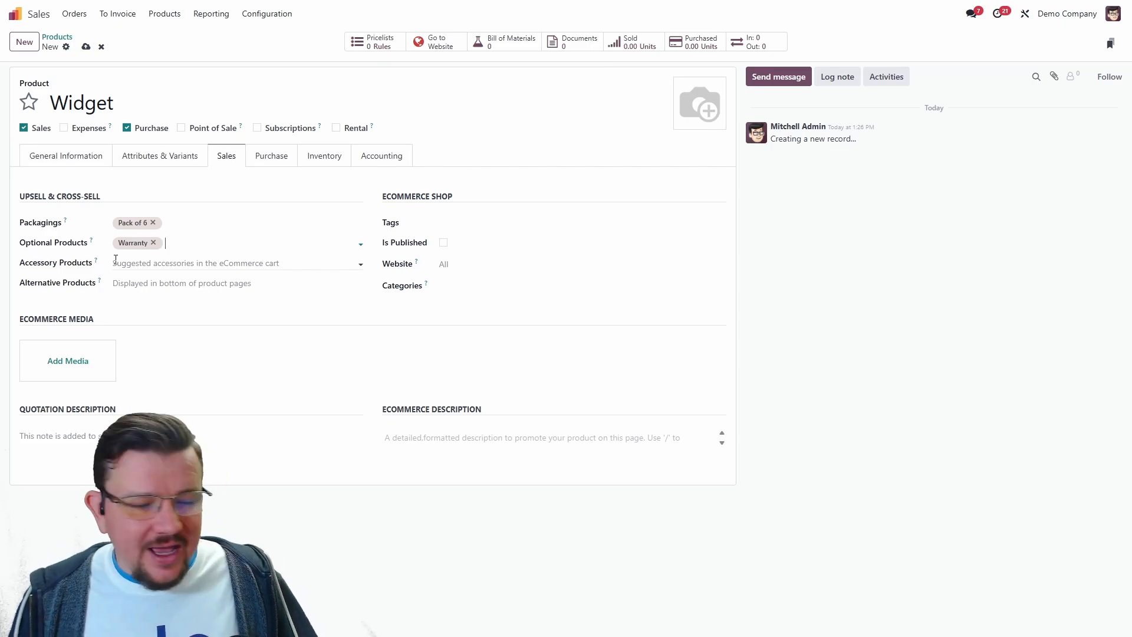
pyautogui.click(116, 263)
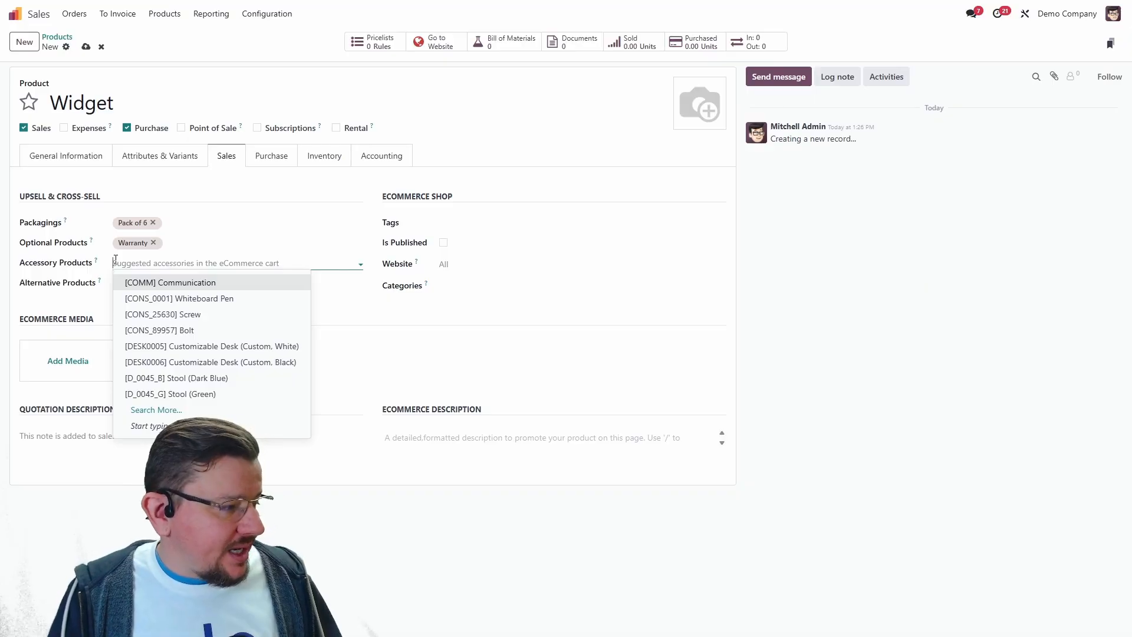
pyautogui.click(192, 399)
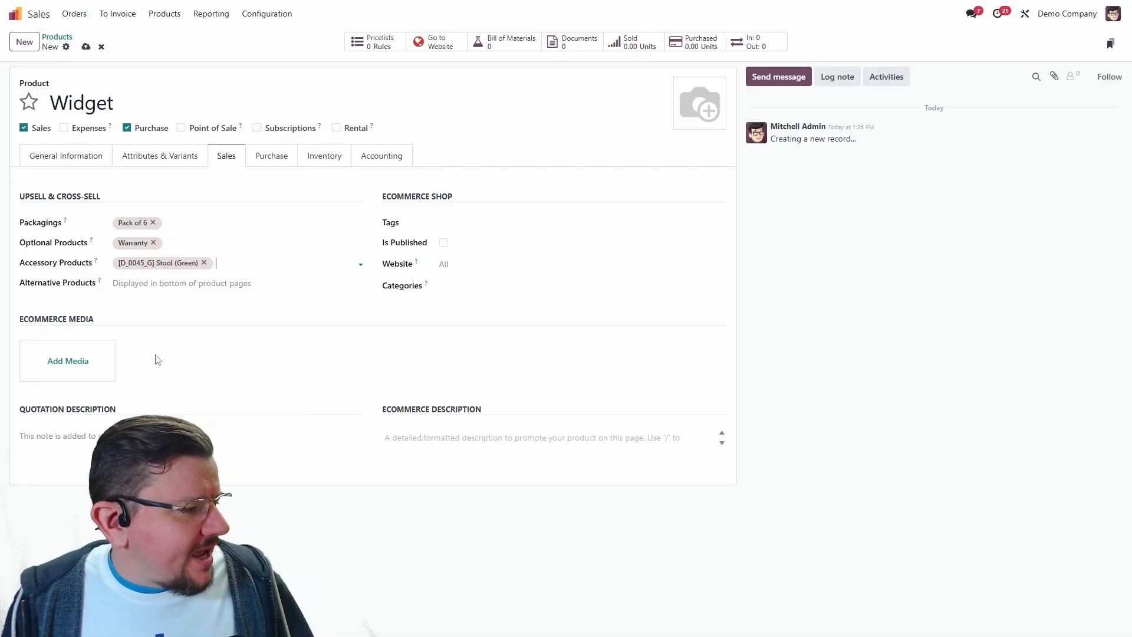
pyautogui.moveTo(101, 283)
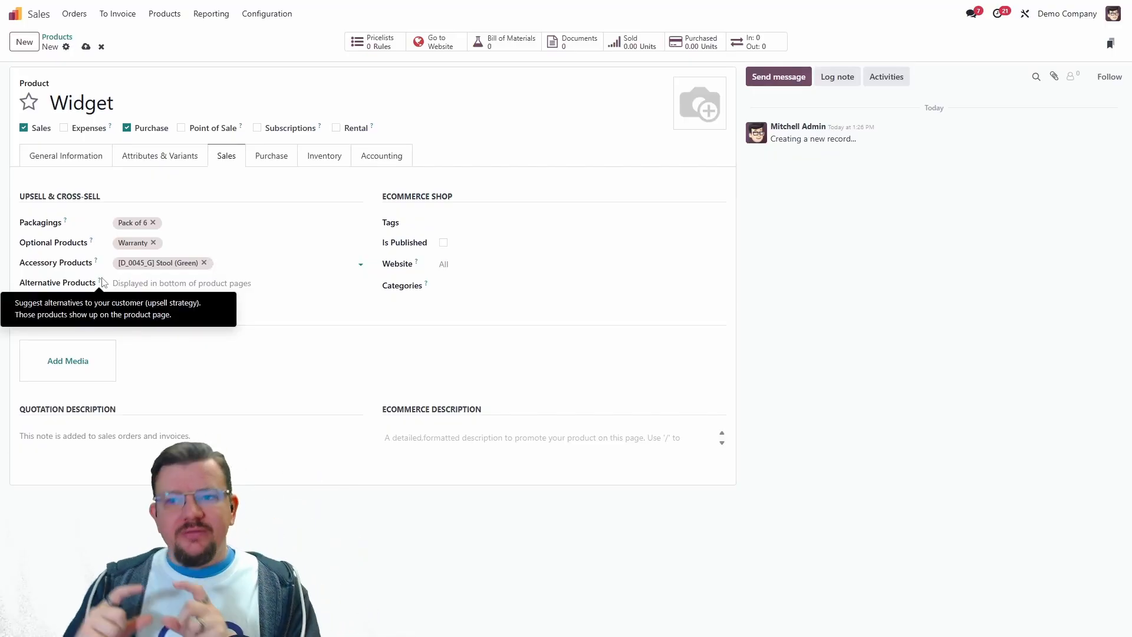
pyautogui.click(137, 285)
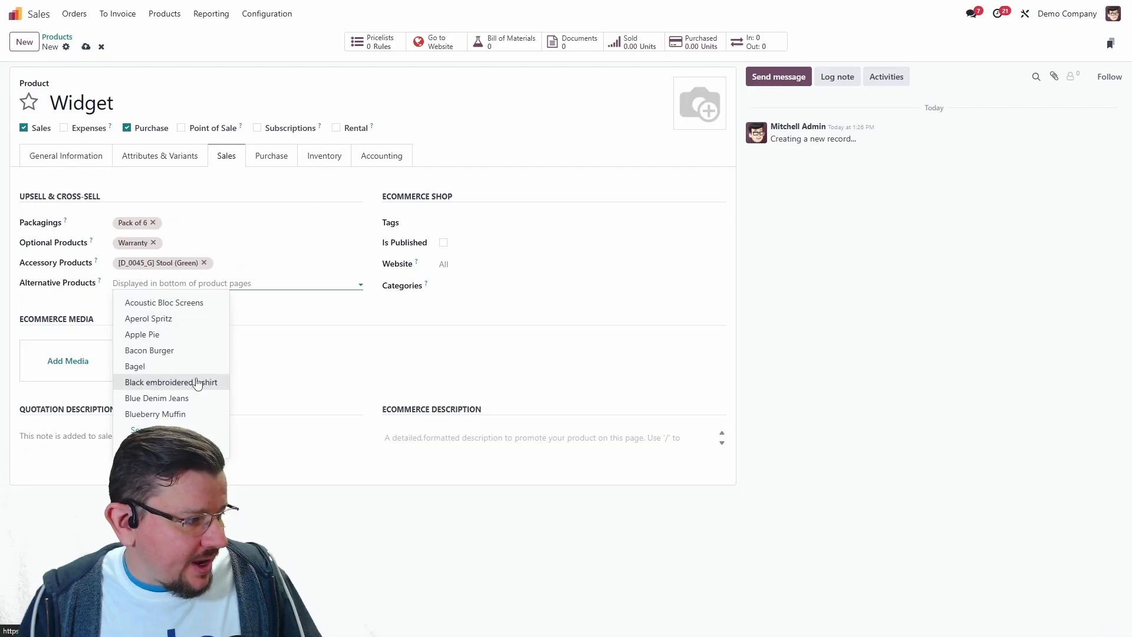
pyautogui.click(183, 335)
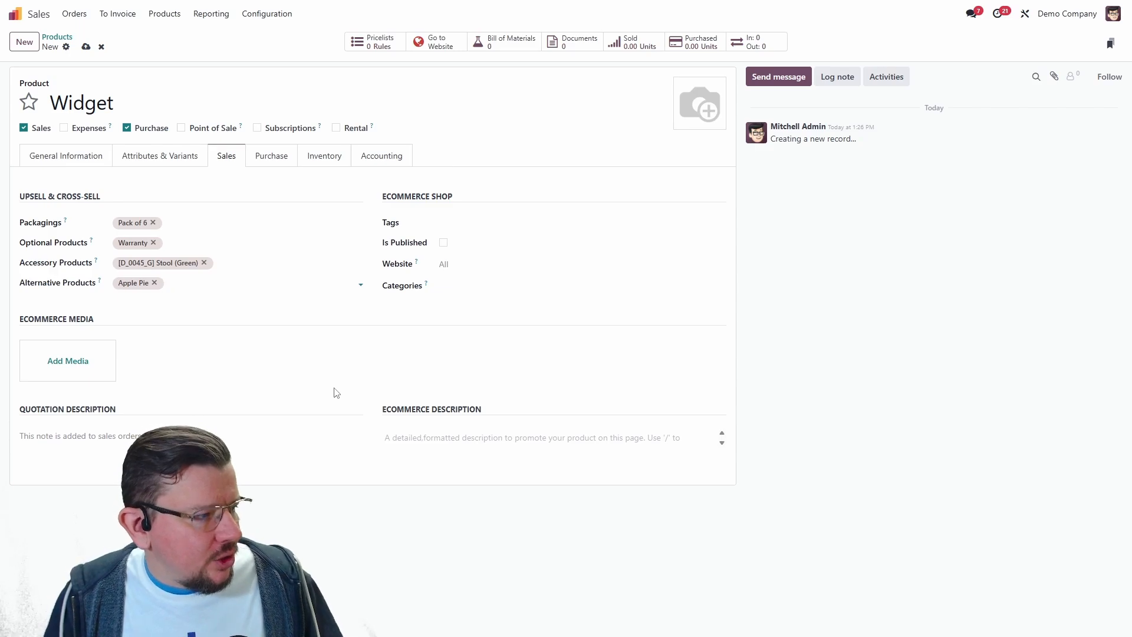
# Add a Color attribute line to the Widget with the value Dark Blue
pyautogui.click(150, 160)
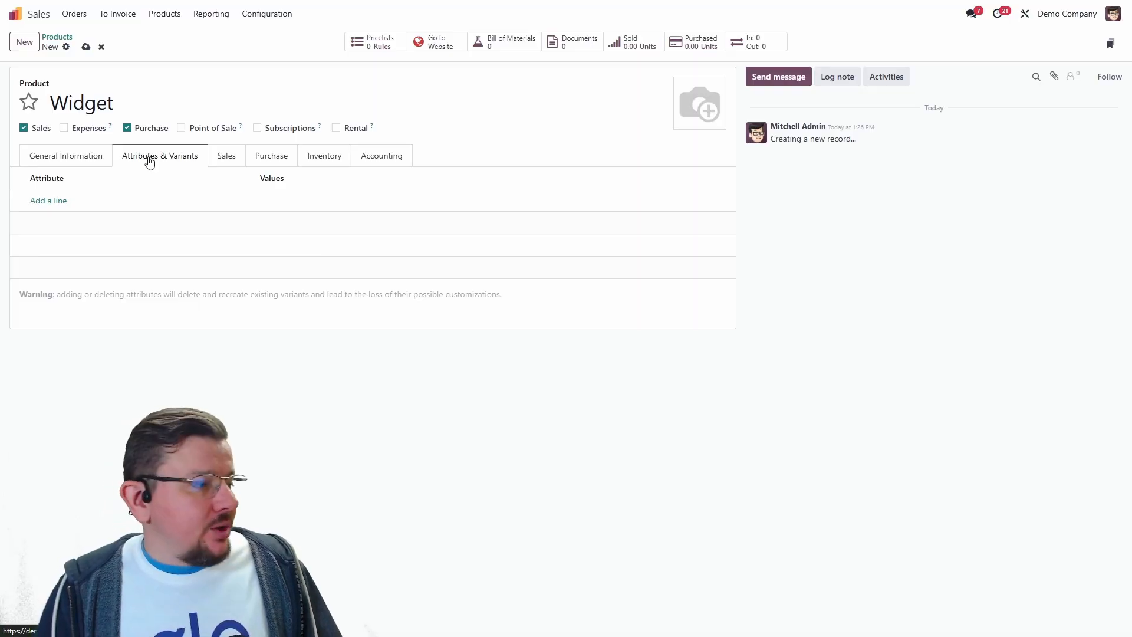
pyautogui.click(55, 204)
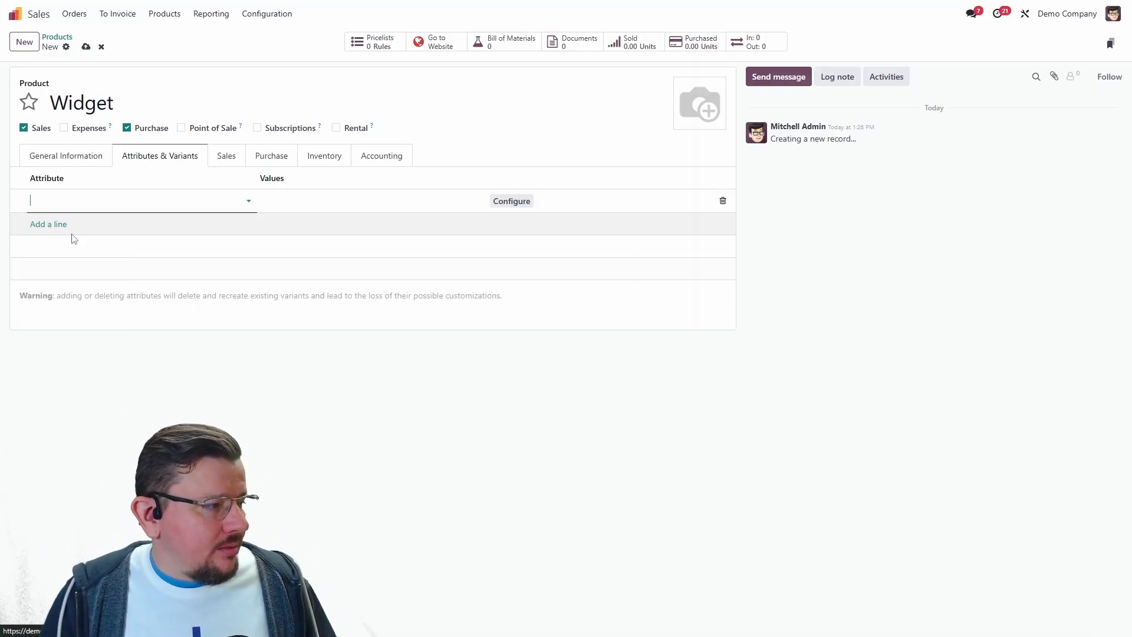
pyautogui.click(74, 238)
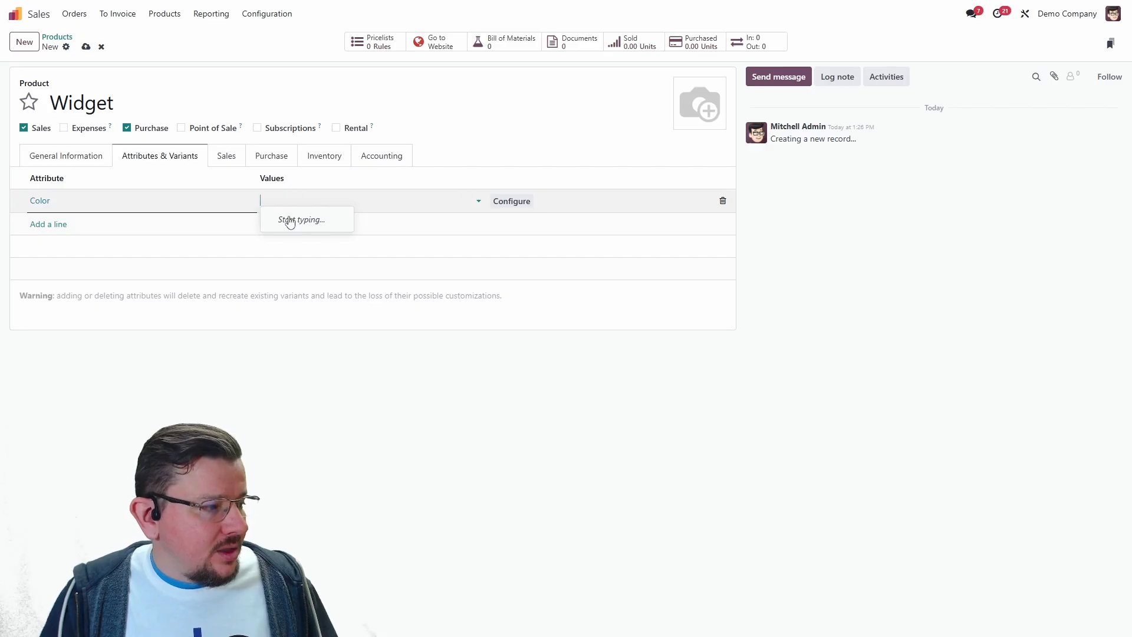
pyautogui.write('Blue')
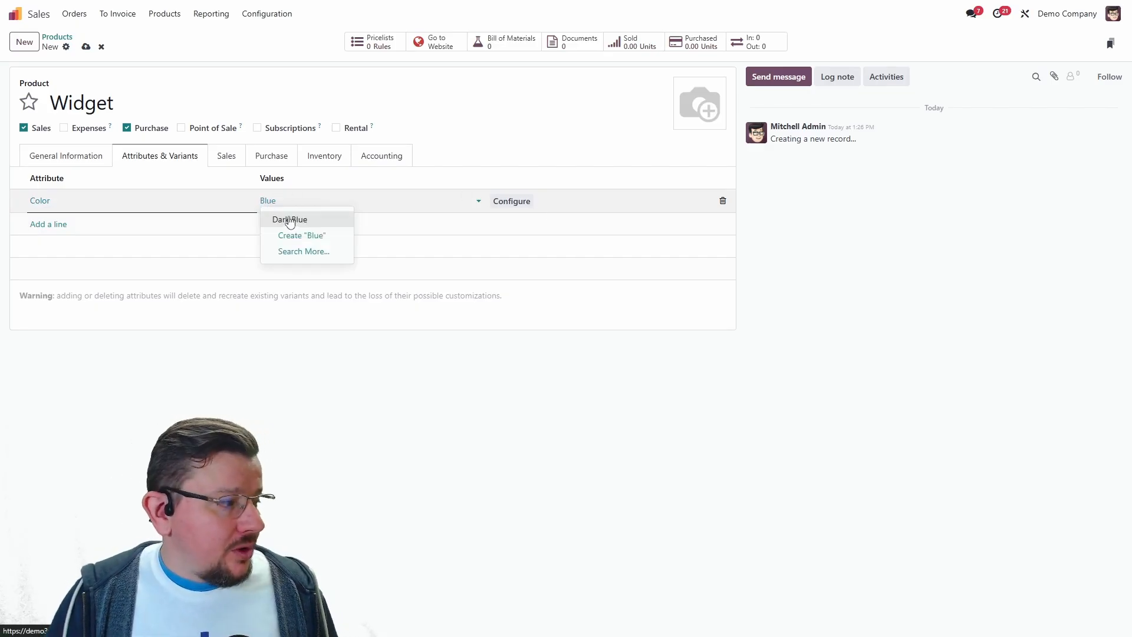
pyautogui.click(290, 221)
# Add a second attribute line to the Widget for Legs with the value Aluminium
pyautogui.click(40, 226)
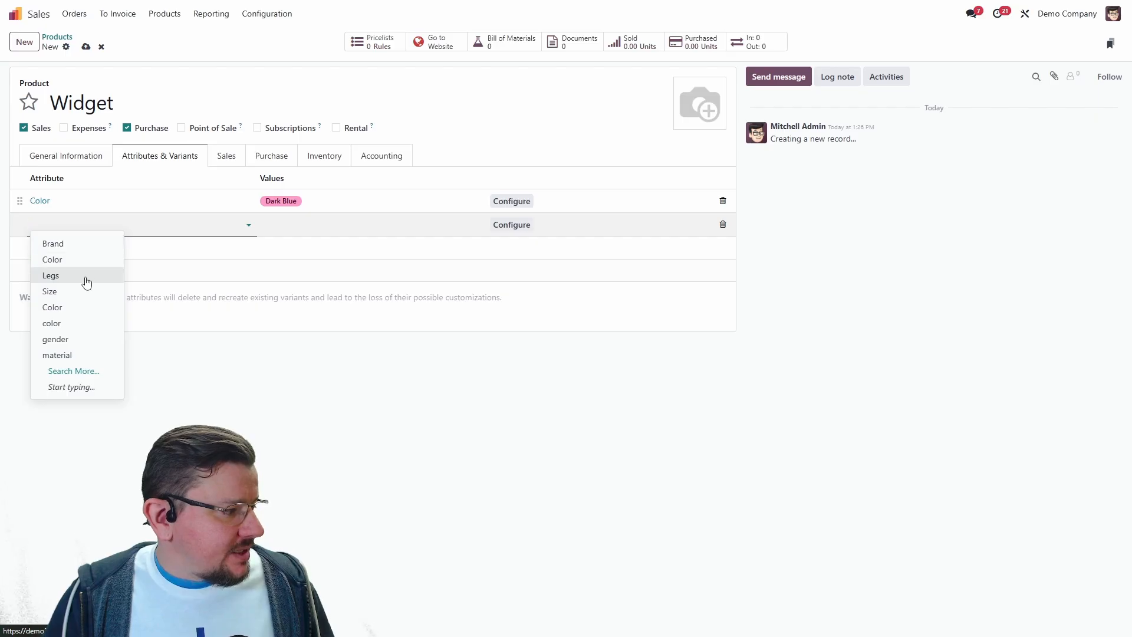
pyautogui.click(86, 274)
pyautogui.click(271, 225)
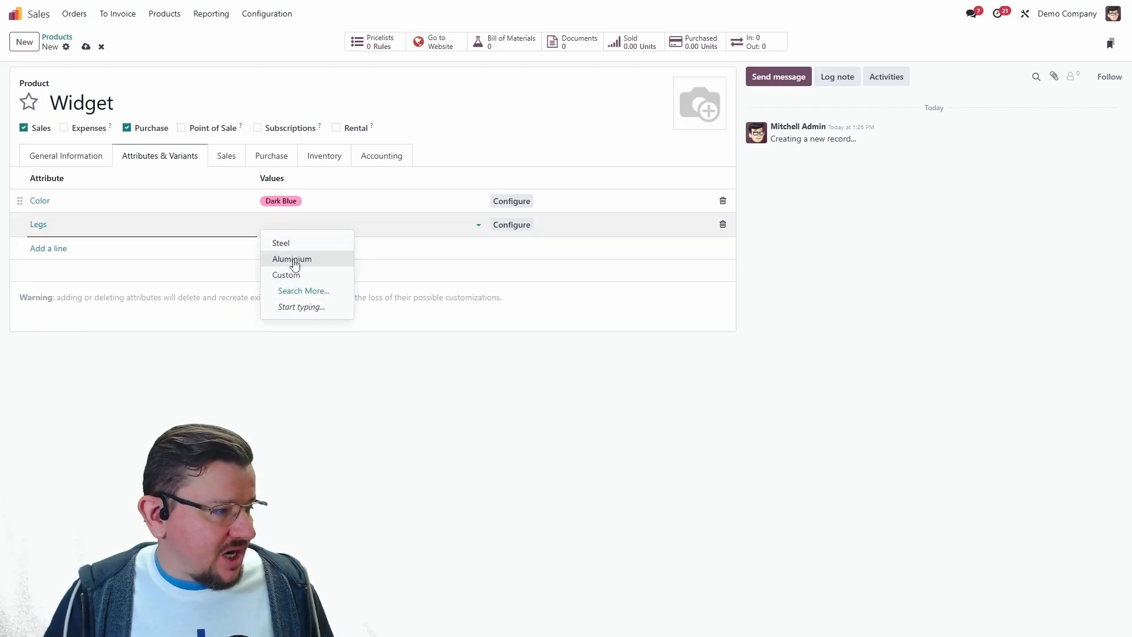
pyautogui.click(293, 258)
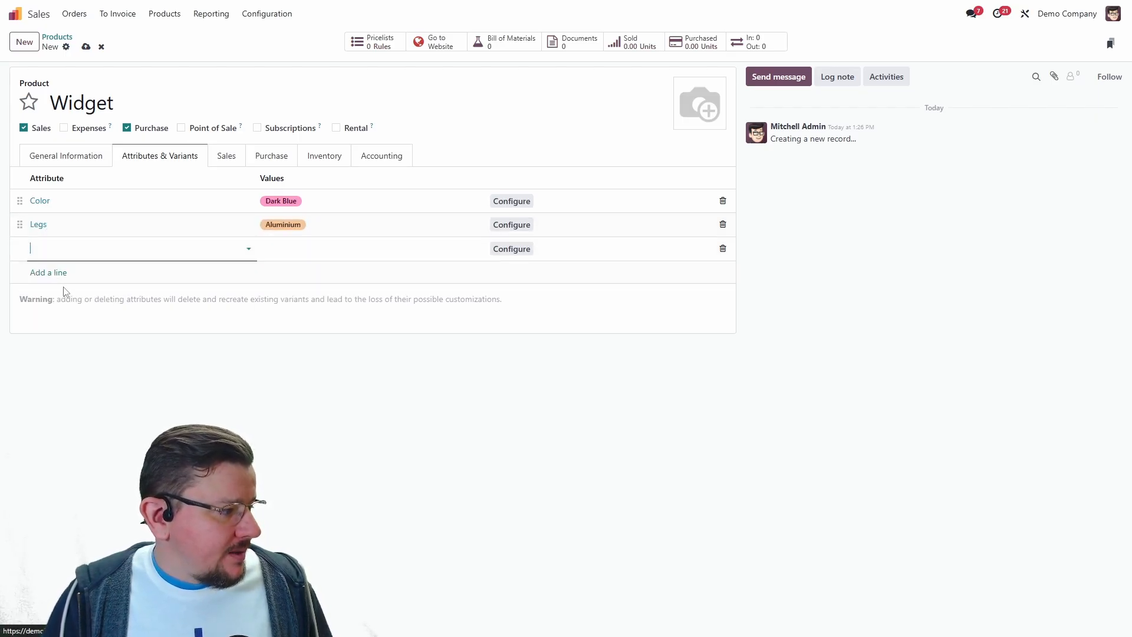
# Add a third attribute line to the Widget for Size with the value S
pyautogui.click(56, 248)
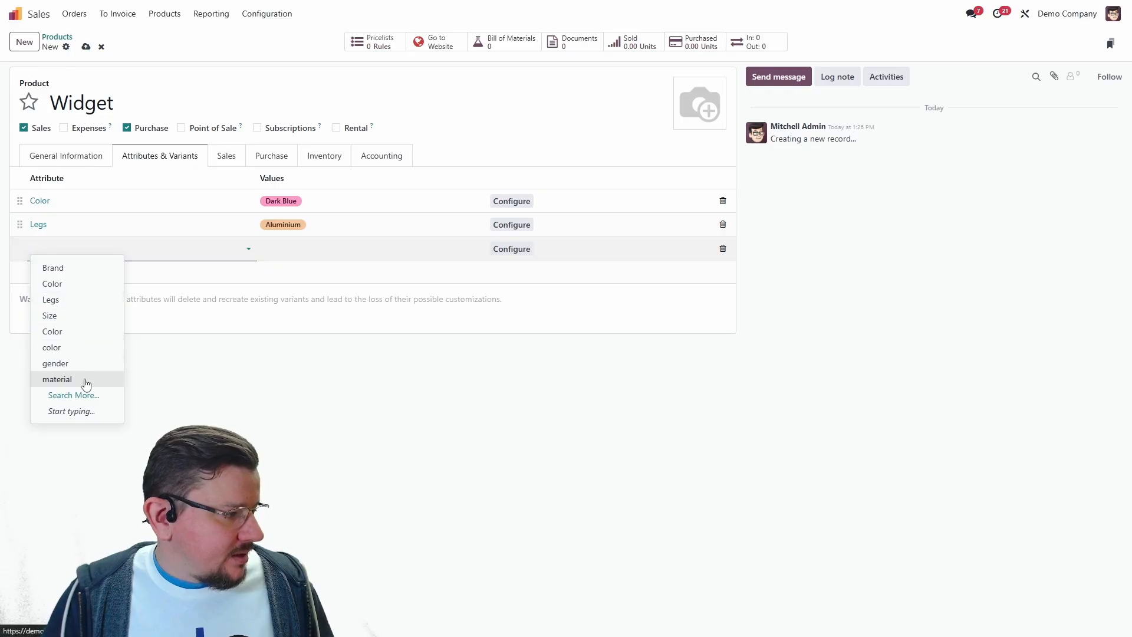
pyautogui.press('Escape')
pyautogui.write('Size')
pyautogui.press('Tab')
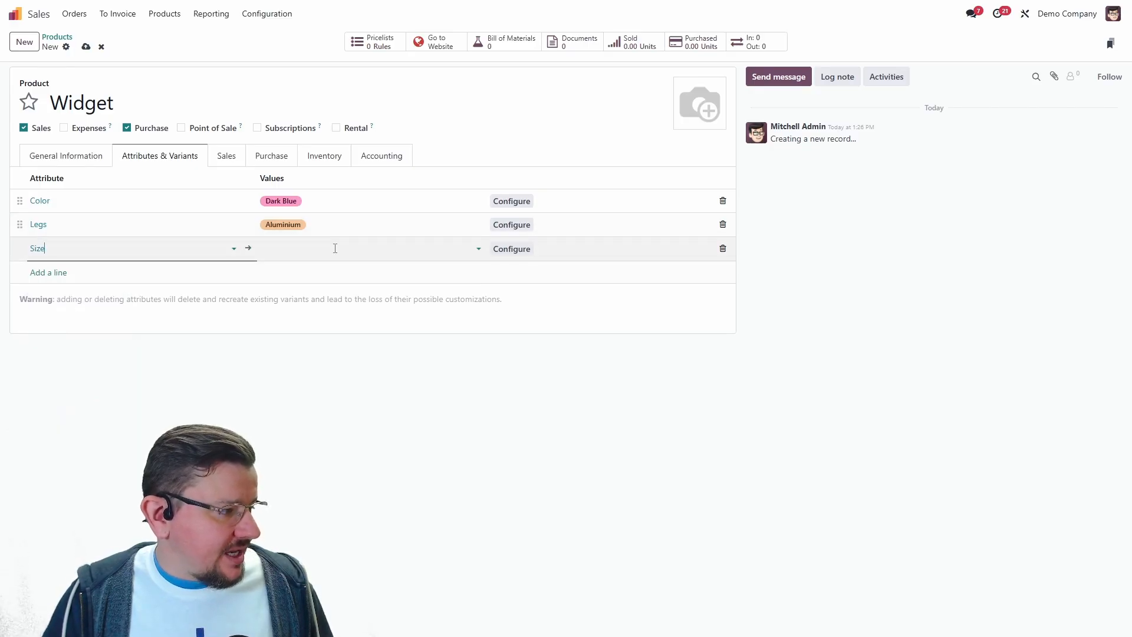
pyautogui.click(333, 248)
pyautogui.click(295, 281)
pyautogui.click(307, 393)
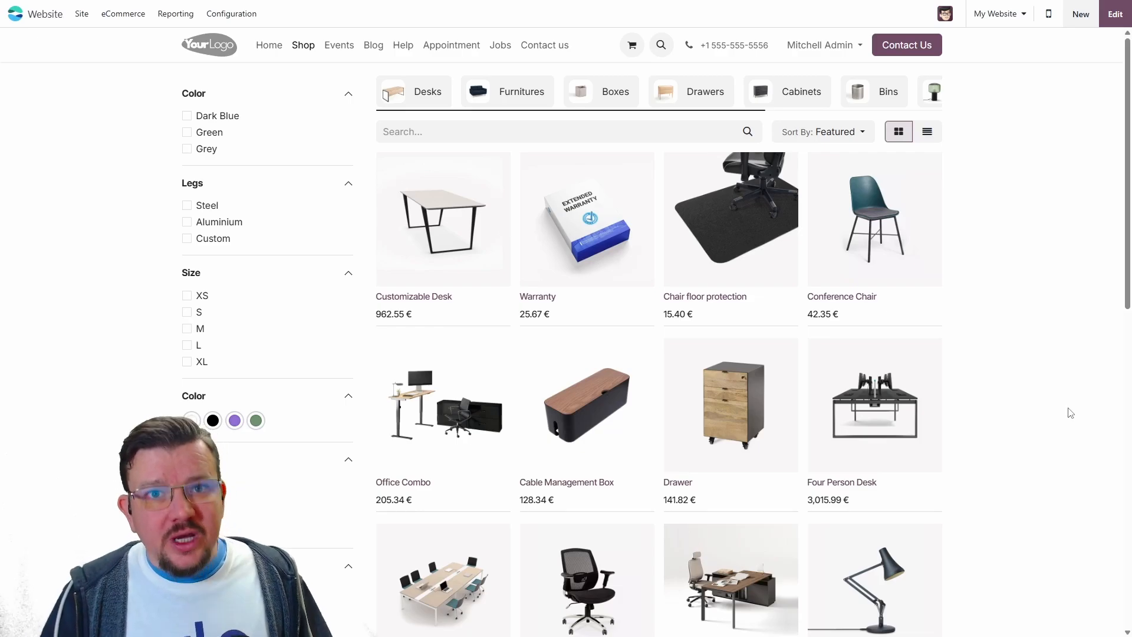
# Search the website shop for "widget" and open the Widget's product page
pyautogui.click(547, 132)
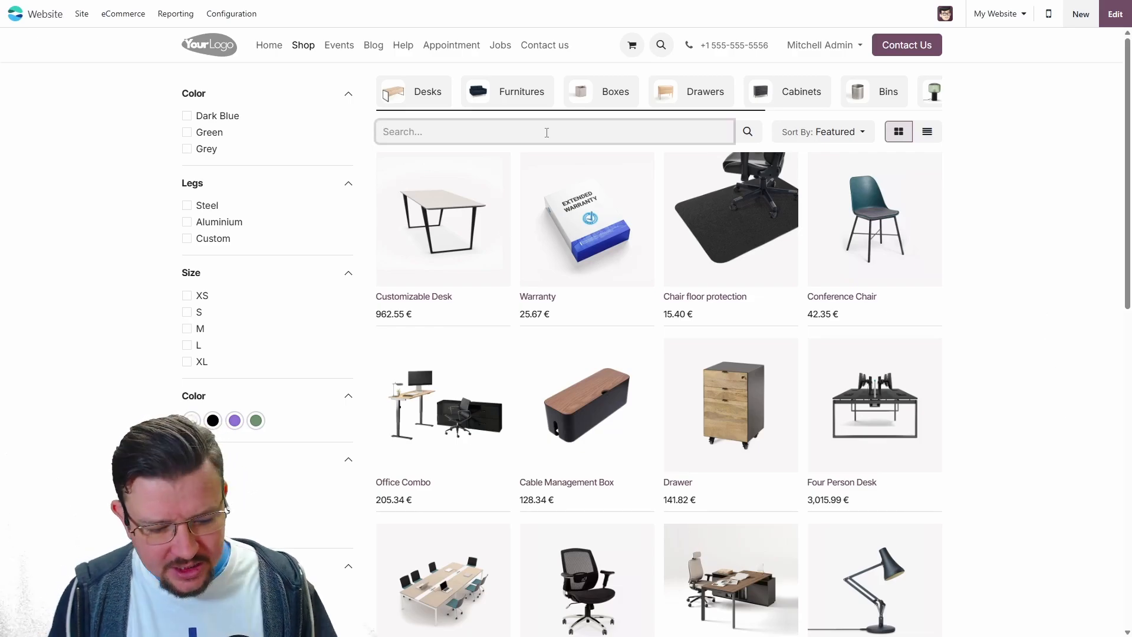
pyautogui.write('widget')
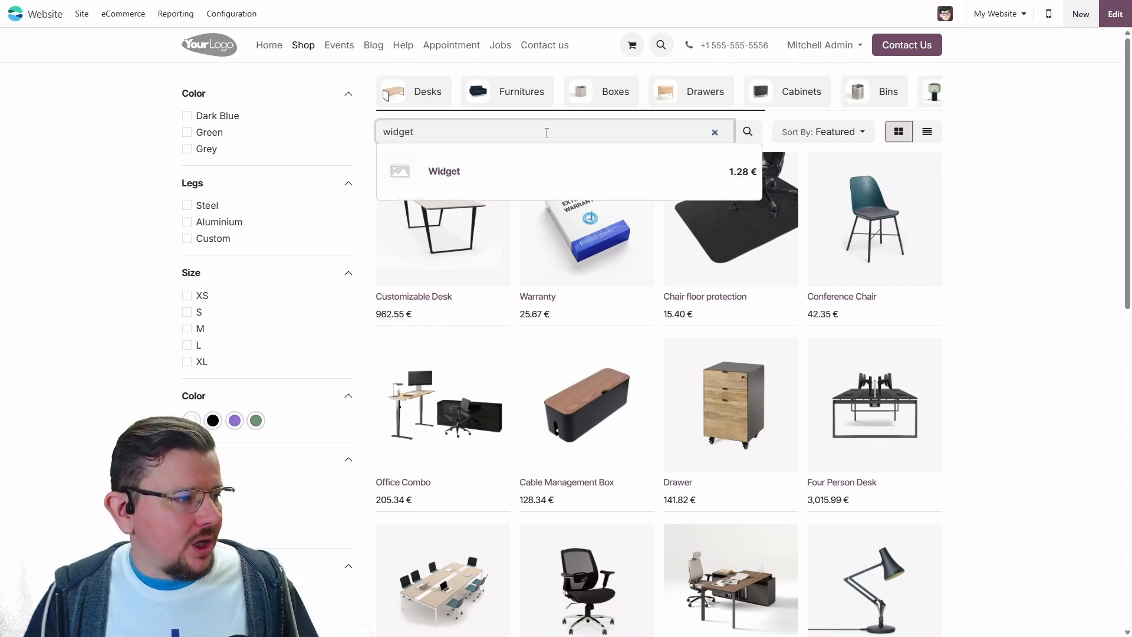
pyautogui.click(511, 171)
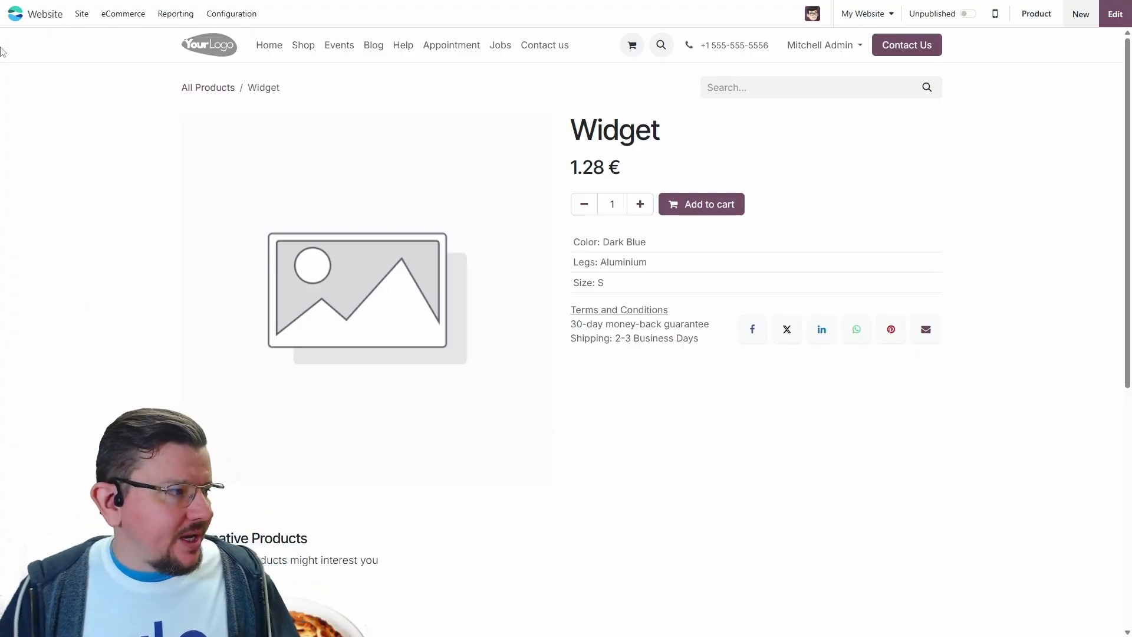
# Filter all shop products by the color Dark Blue, then open the Widget and review its page including the Alternative Products section
pyautogui.click(200, 88)
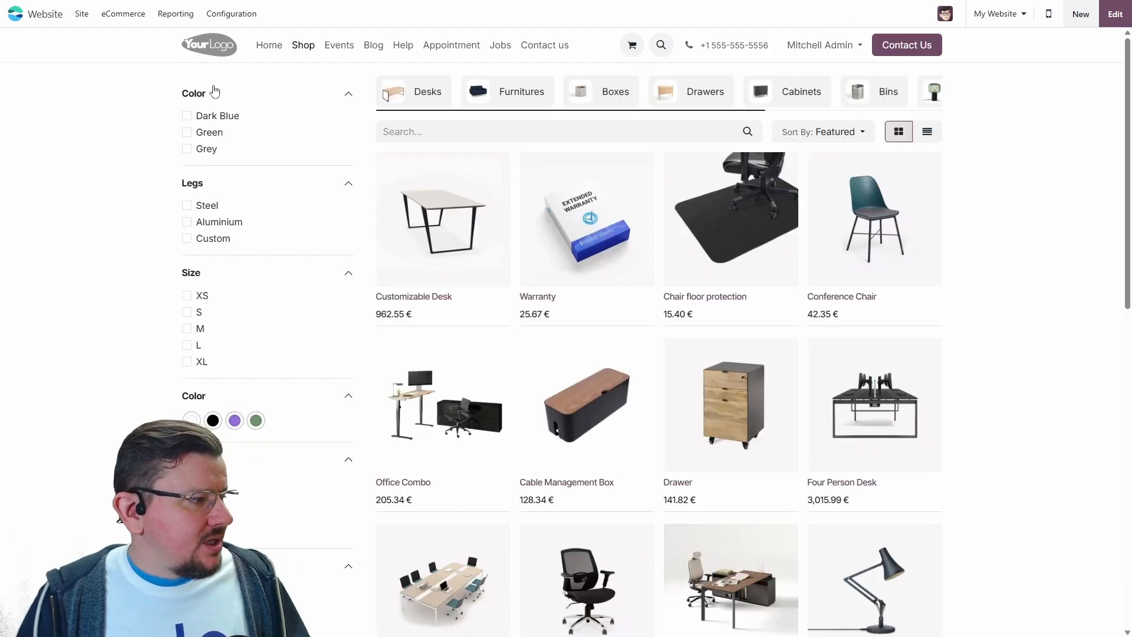
pyautogui.click(211, 121)
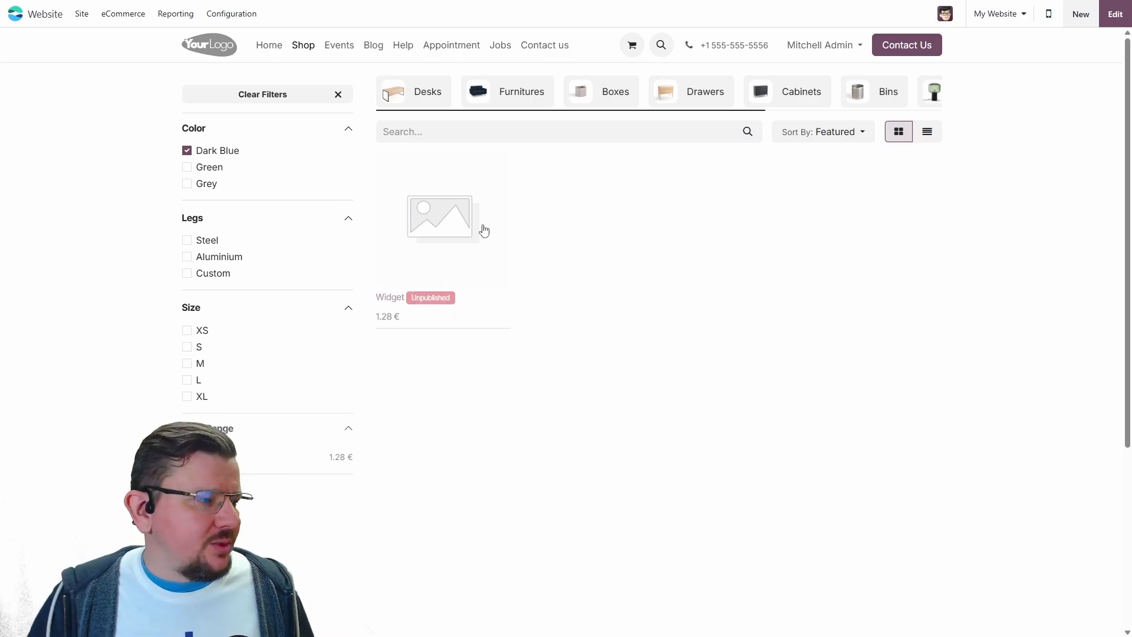
pyautogui.click(439, 217)
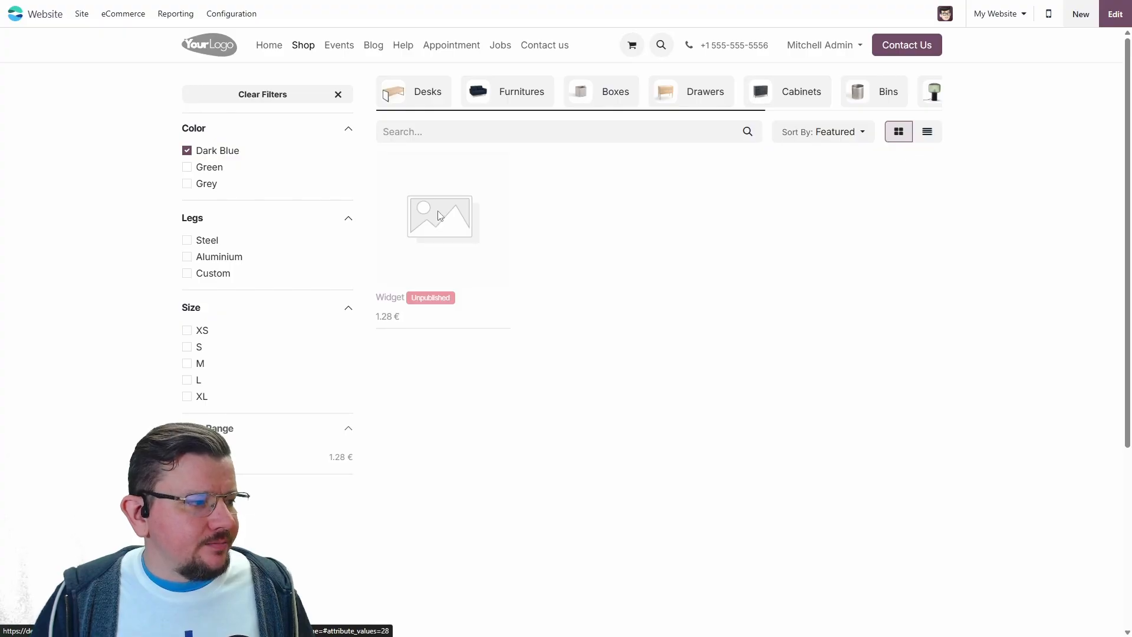
pyautogui.scroll(-2, 678, 236)
pyautogui.scroll(-3, 756, 217)
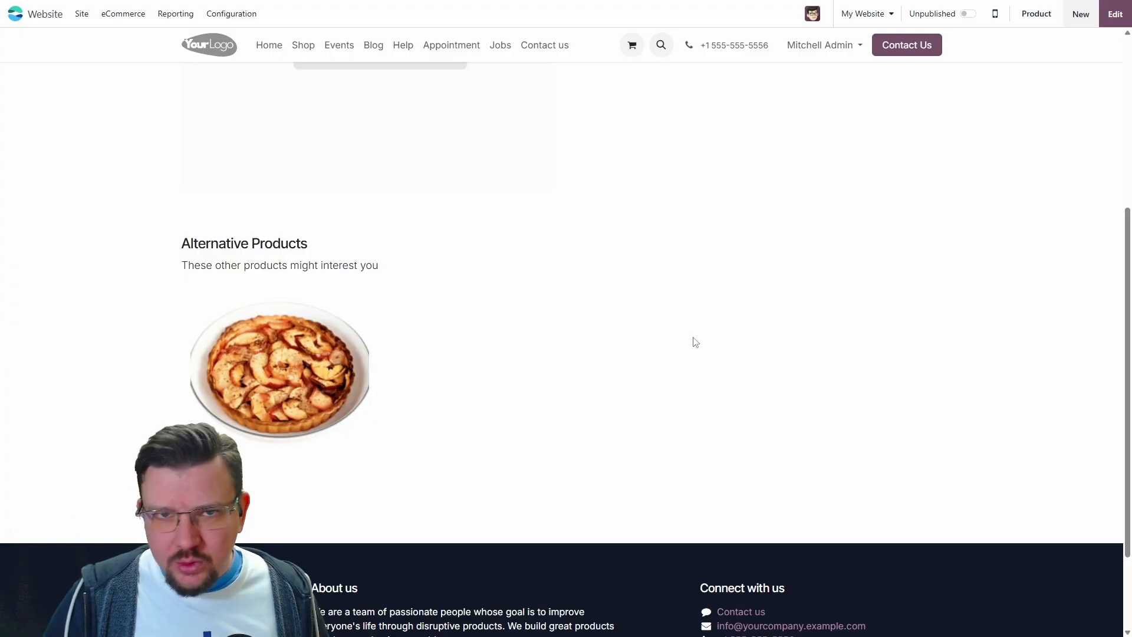
pyautogui.scroll(5, 708, 407)
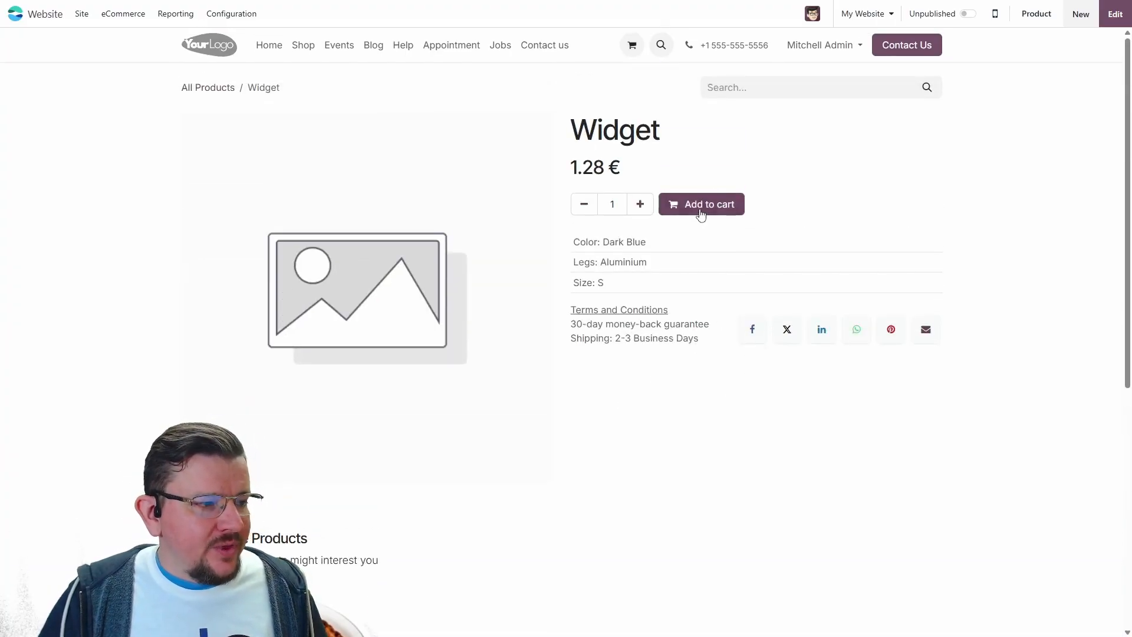
# Put the Widget with its optional 1-year warranty in the cart, and add the suggested Stool (Green) accessory to the order
pyautogui.click(700, 212)
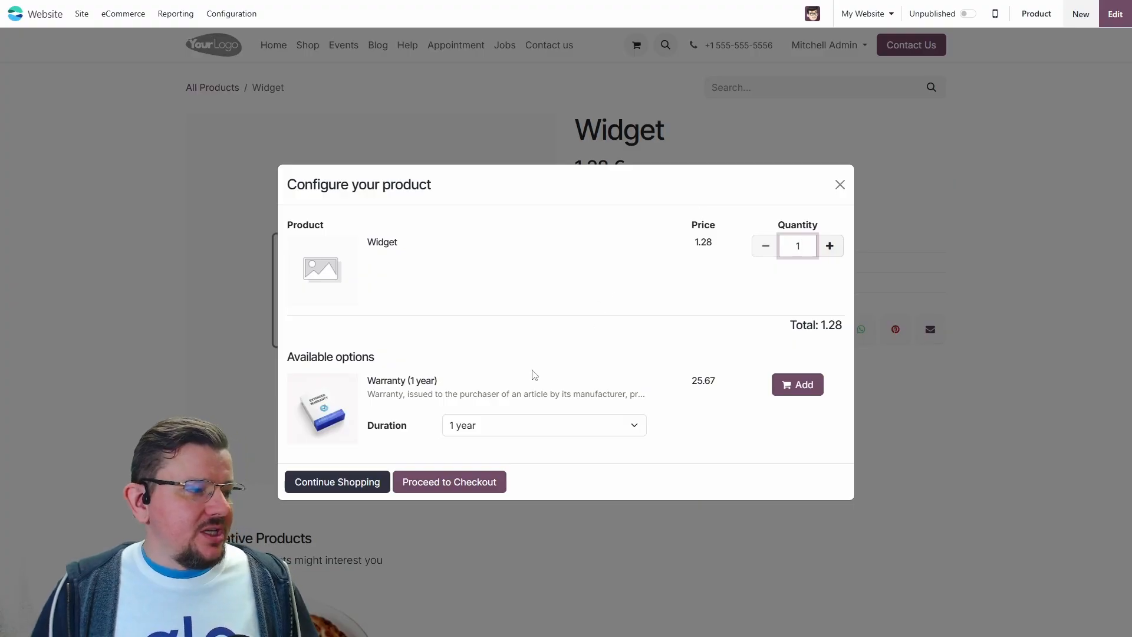
pyautogui.click(478, 429)
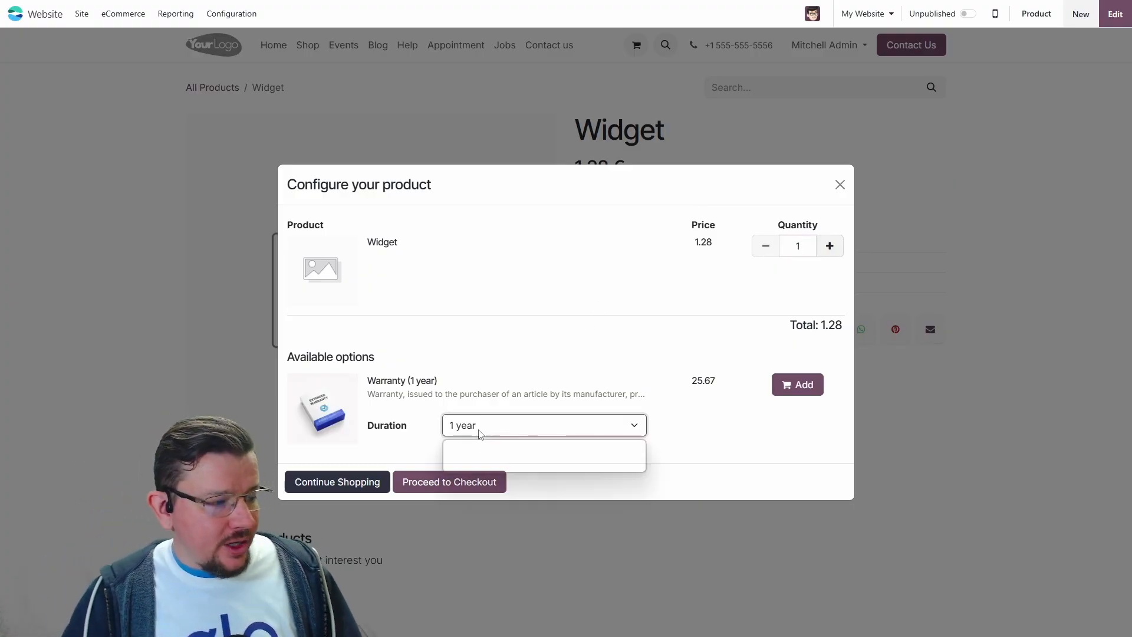
pyautogui.click(561, 400)
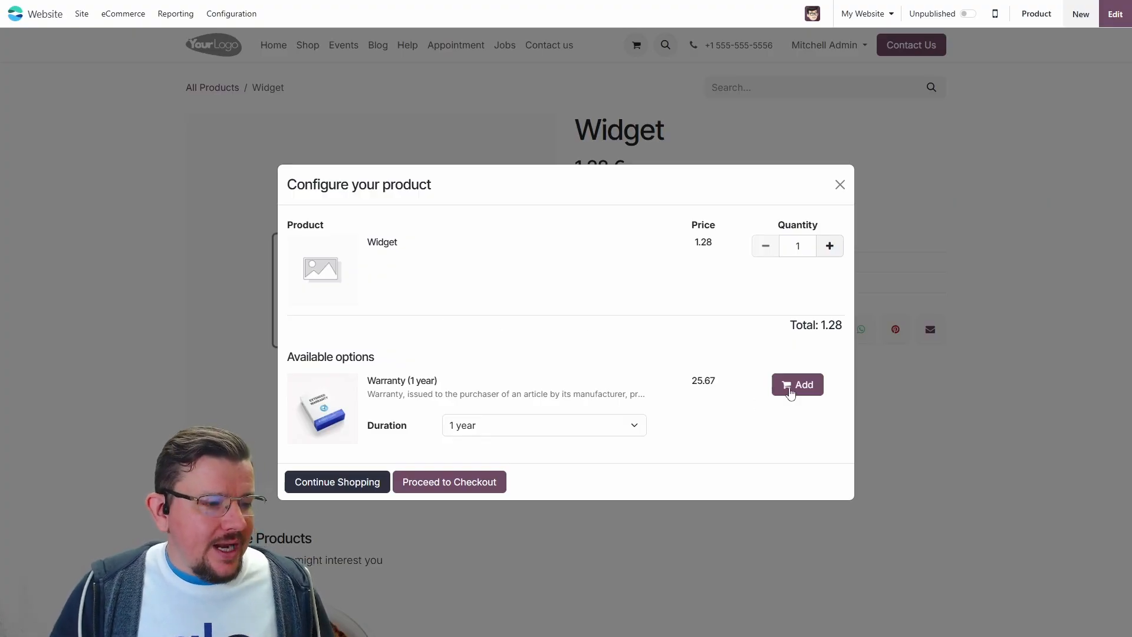
pyautogui.click(790, 389)
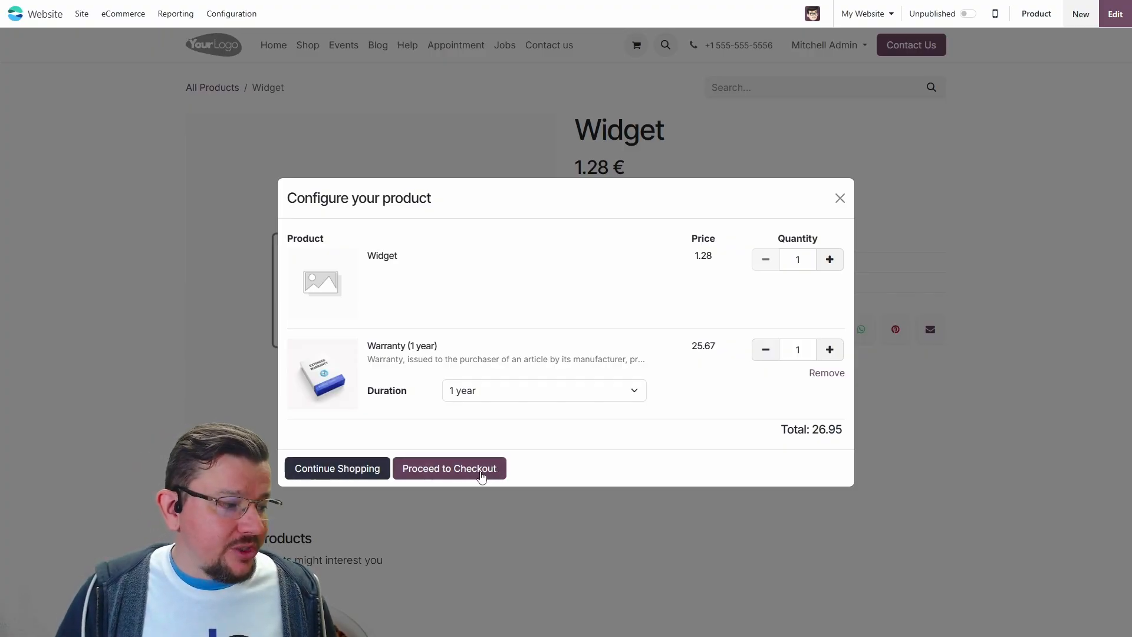
pyautogui.click(481, 472)
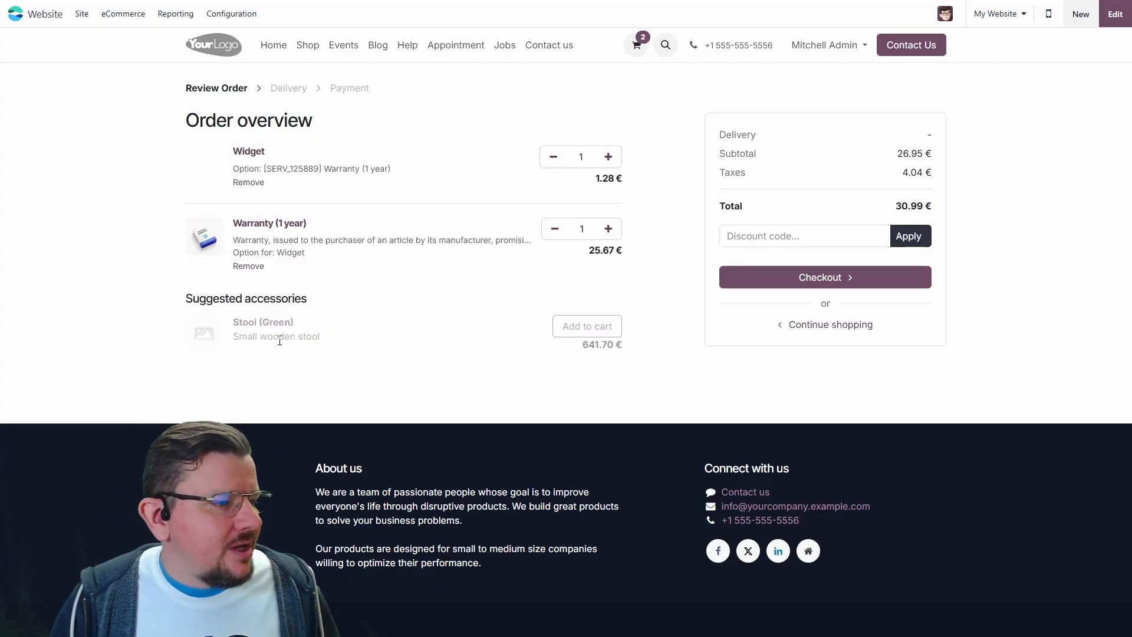
pyautogui.click(578, 334)
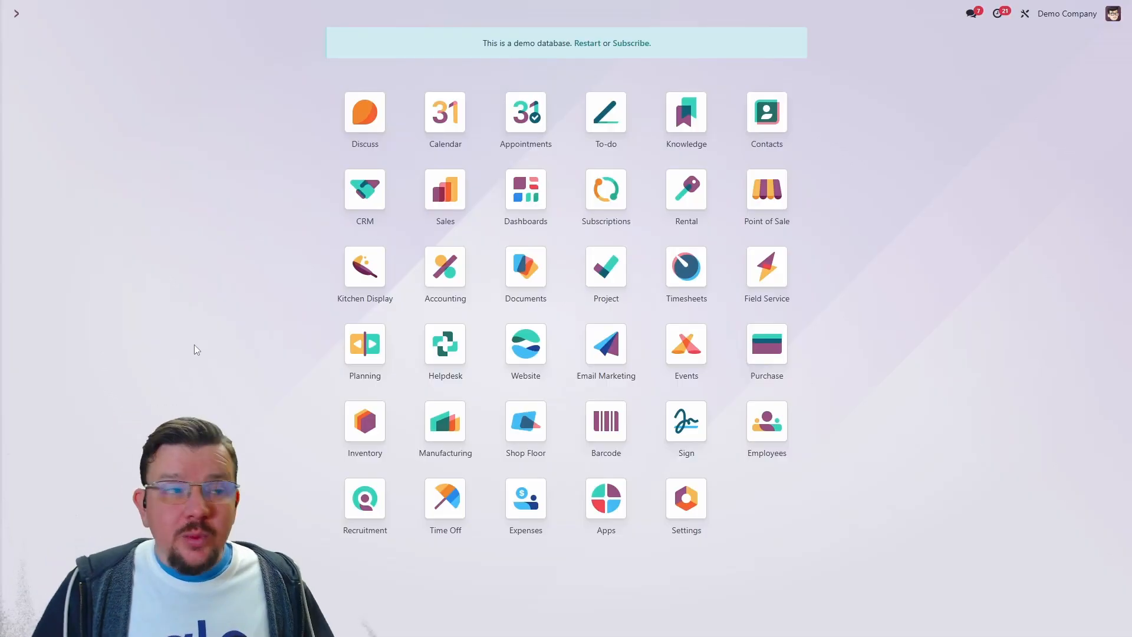
# In the Sales app, open the newest website quotation and add a Widget line together with its optional 1-year warranty
pyautogui.click(436, 209)
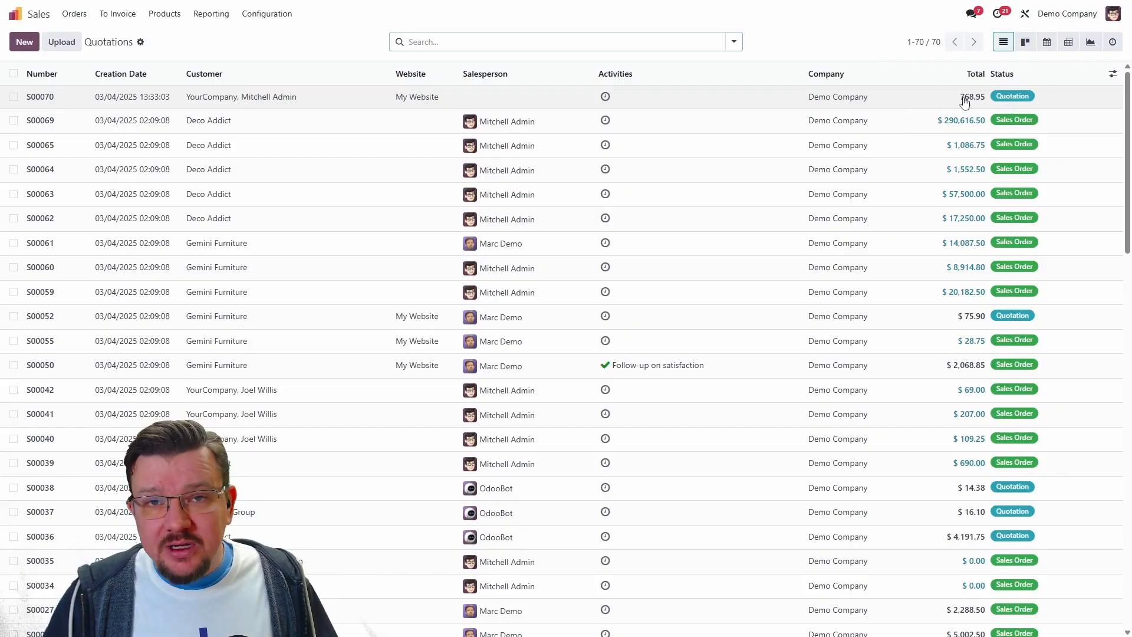
pyautogui.click(909, 102)
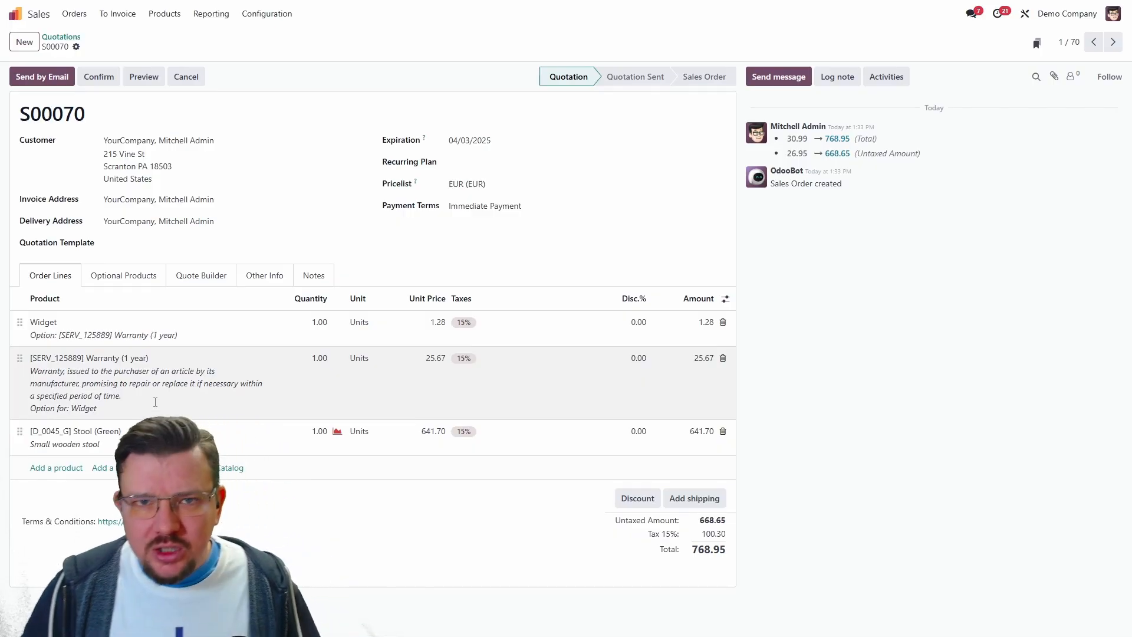
pyautogui.click(50, 471)
pyautogui.write('widge')
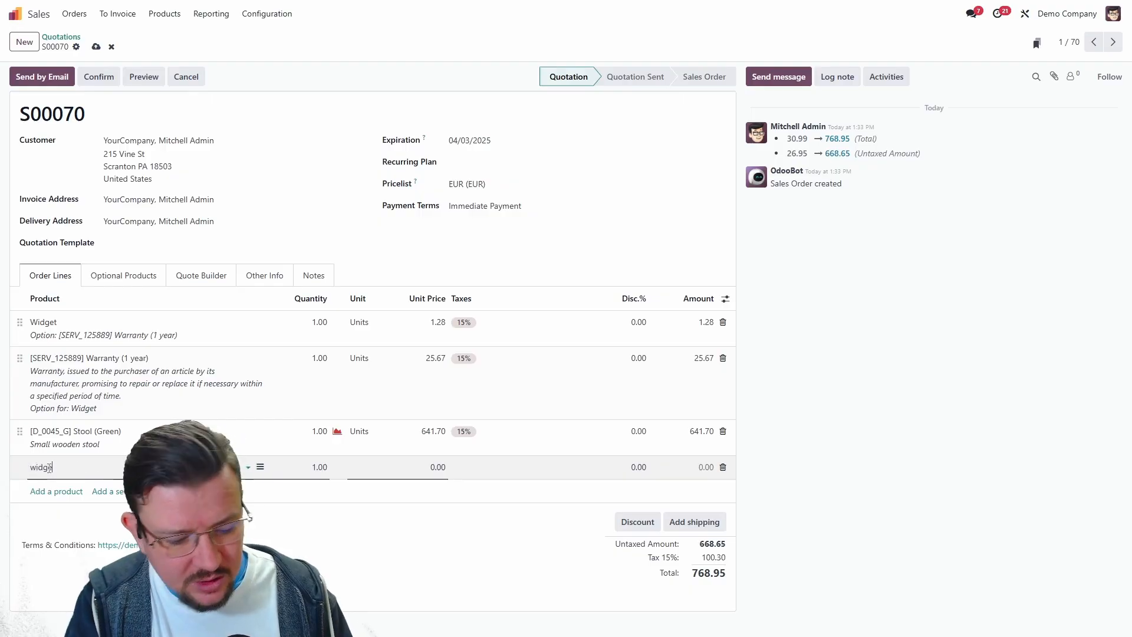
pyautogui.write('t')
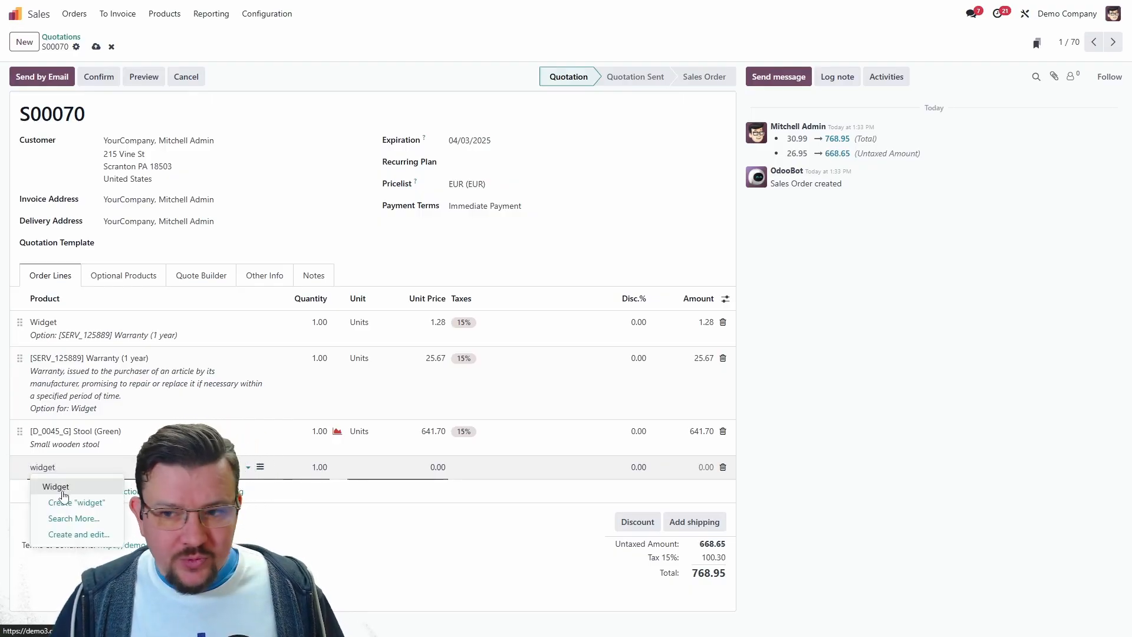
pyautogui.press('BackSpace')
pyautogui.press('BackSpace')
pyautogui.press('BackSpace')
pyautogui.press('BackSpace')
pyautogui.press('BackSpace')
pyautogui.press('BackSpace')
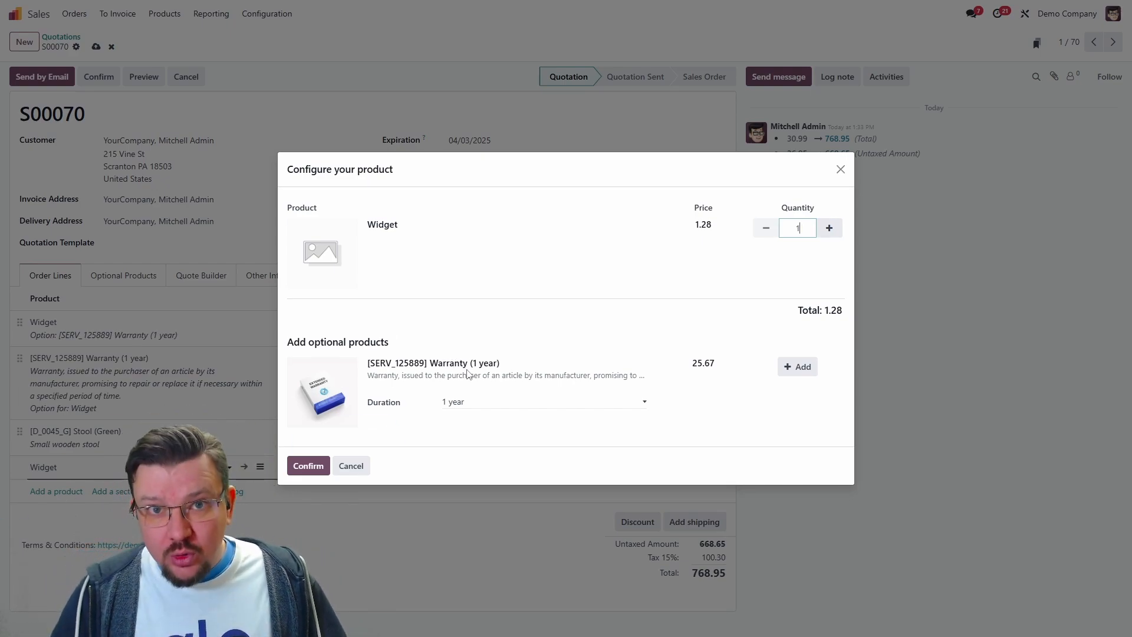
pyautogui.click(796, 366)
pyautogui.click(307, 453)
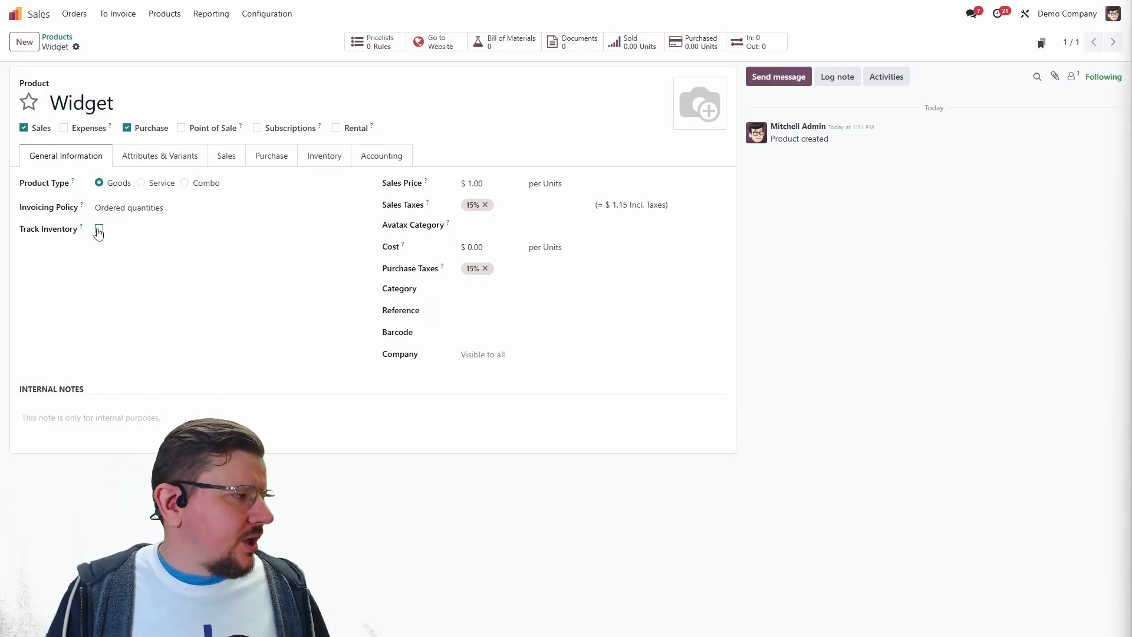
# Enable inventory tracking on the Widget product and set it to track By Lots
pyautogui.click(99, 230)
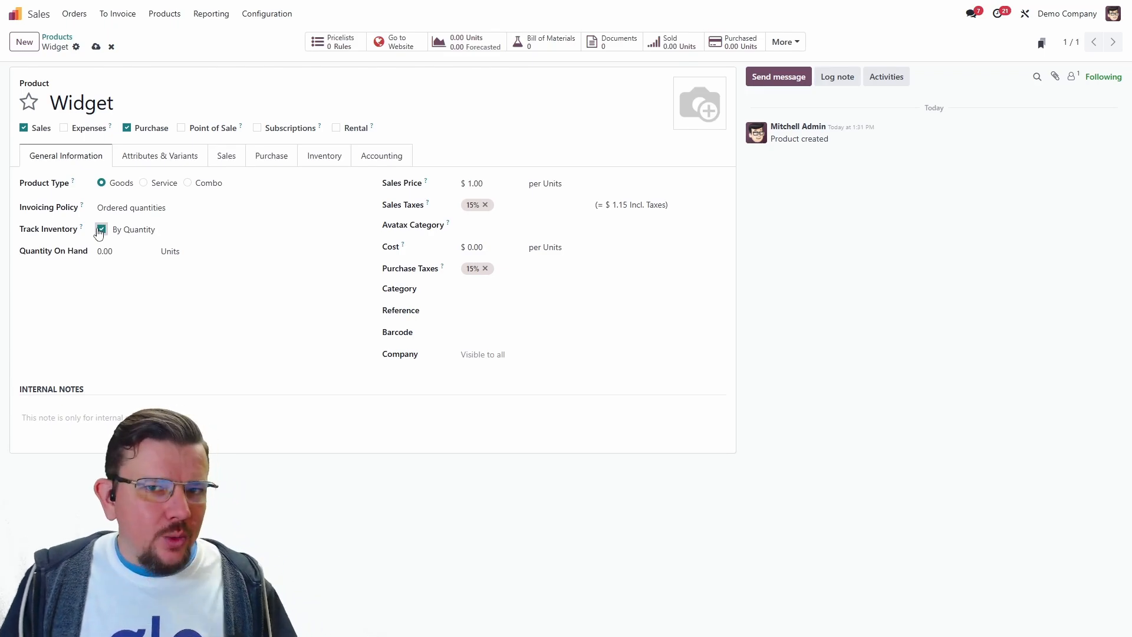
pyautogui.click(166, 235)
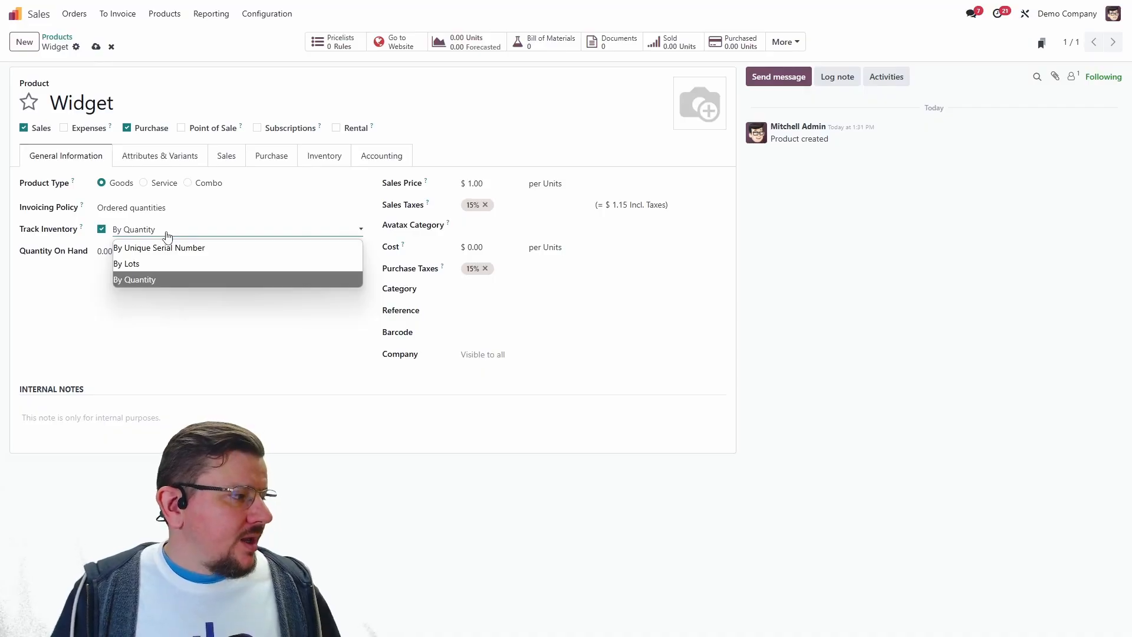
pyautogui.click(174, 264)
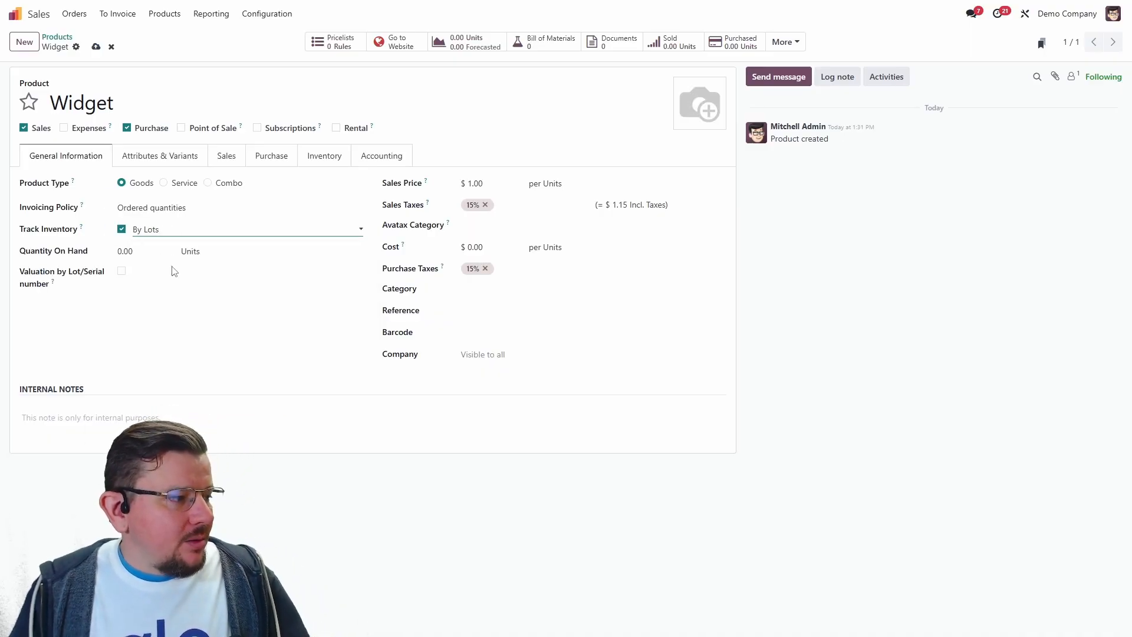
# Switch the Widget's inventory tracking to By Unique Serial Number and review the related valuation option
pyautogui.click(177, 231)
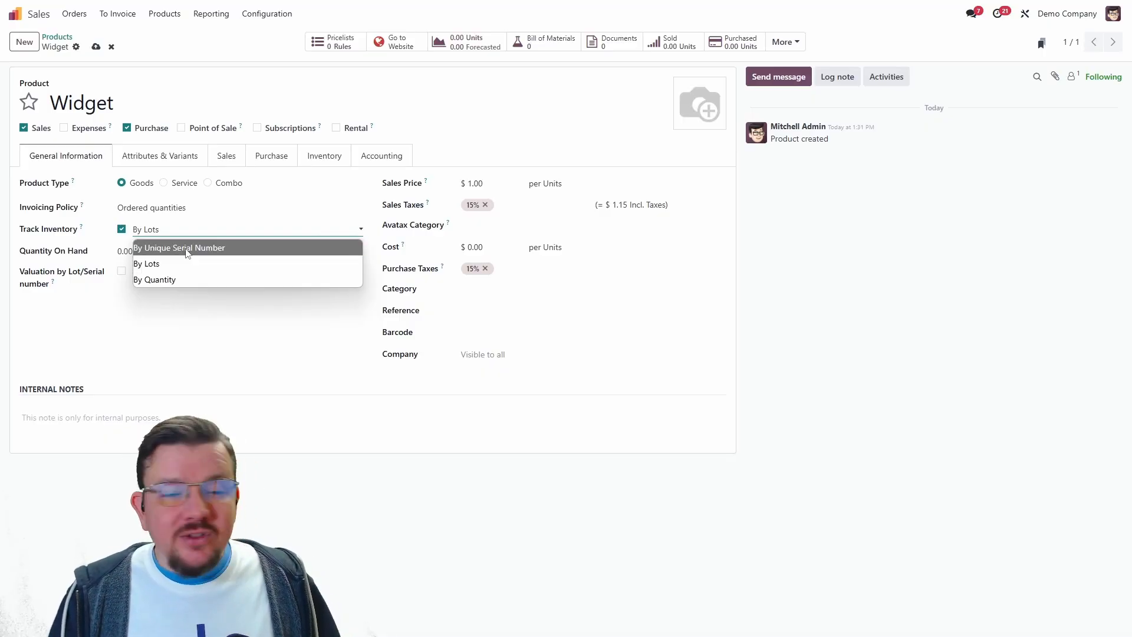
pyautogui.click(187, 248)
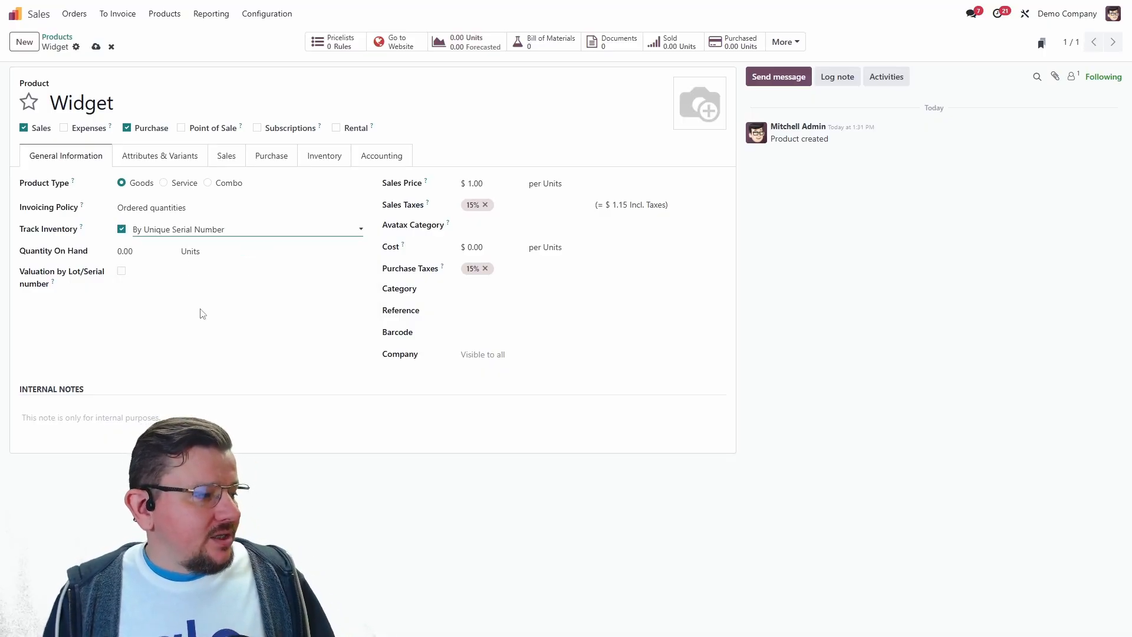
pyautogui.click(168, 235)
pyautogui.click(168, 351)
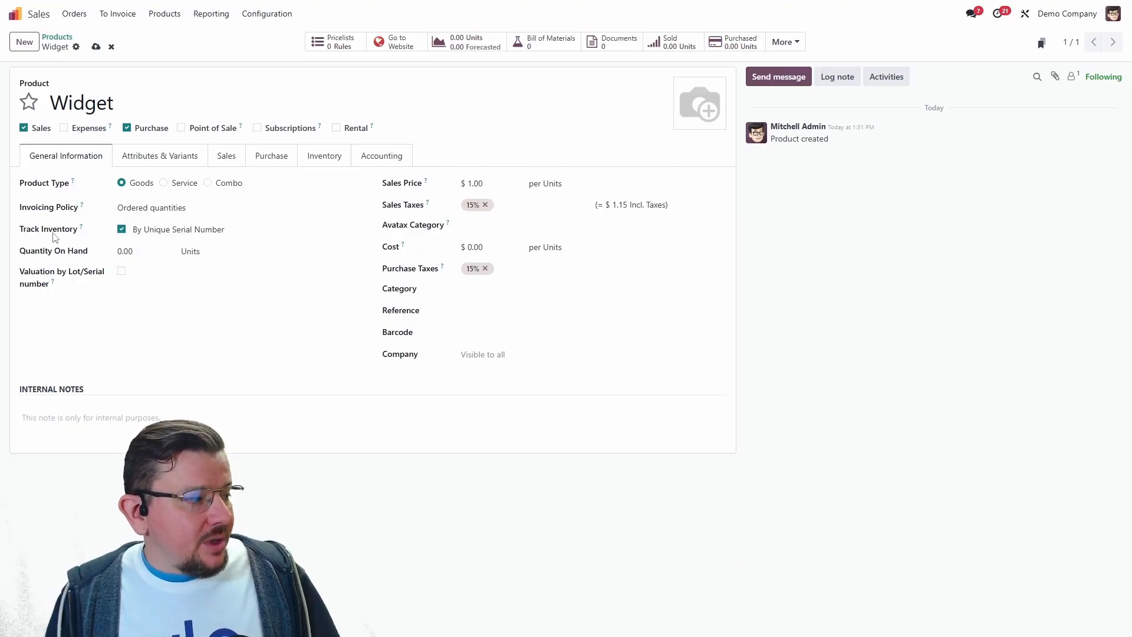
pyautogui.moveTo(143, 254)
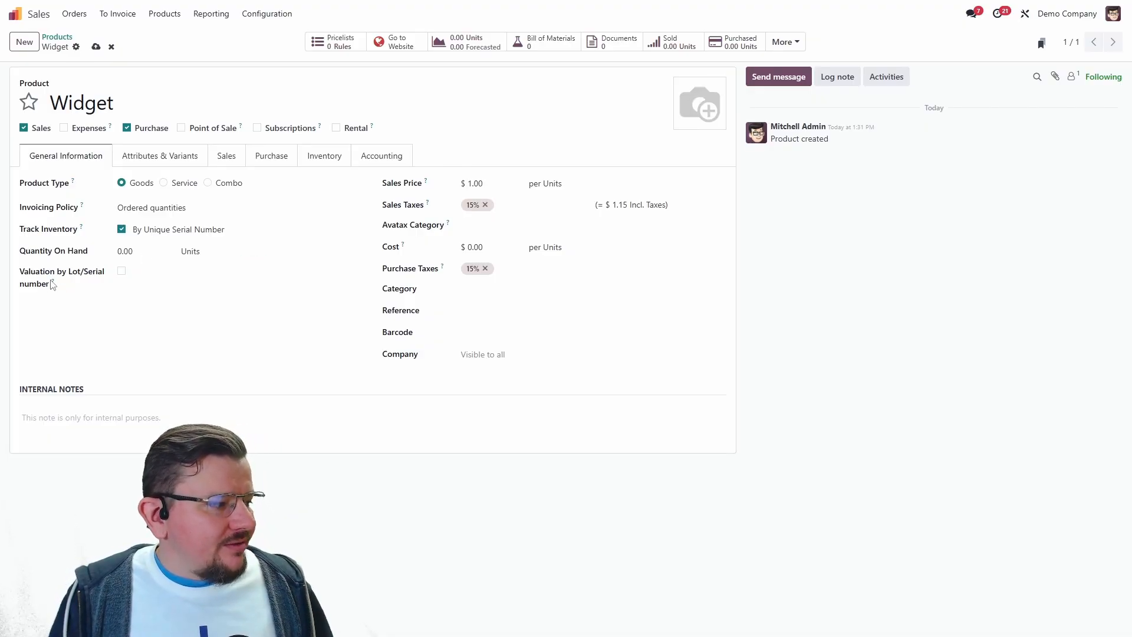
pyautogui.moveTo(53, 284)
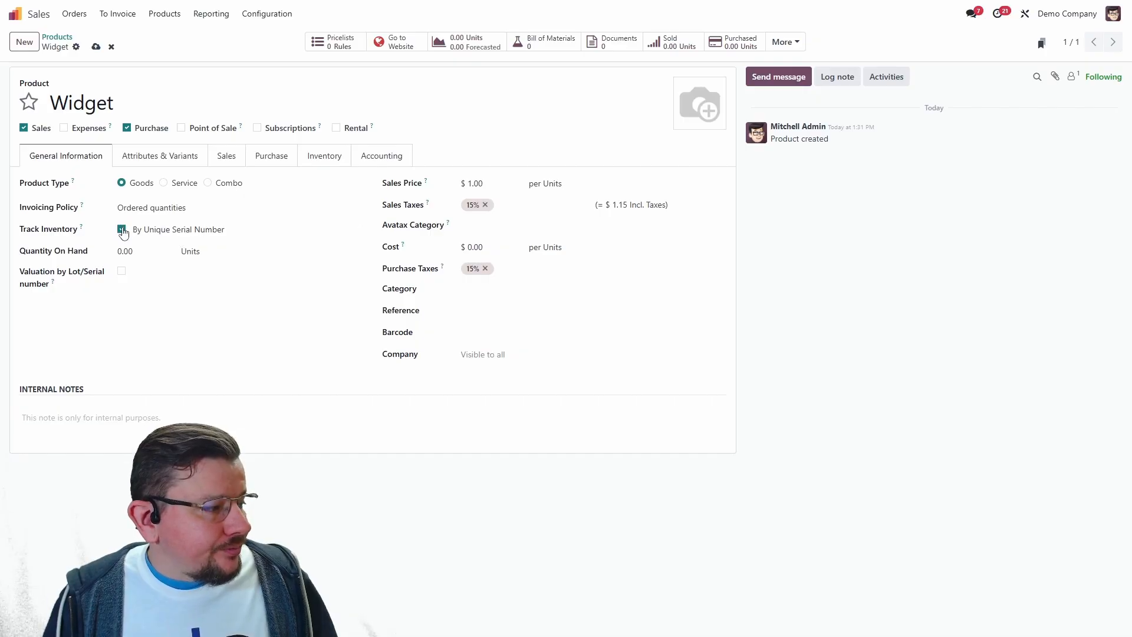
# Set the Widget's inventory tracking to By Quantity
pyautogui.click(171, 230)
pyautogui.click(173, 280)
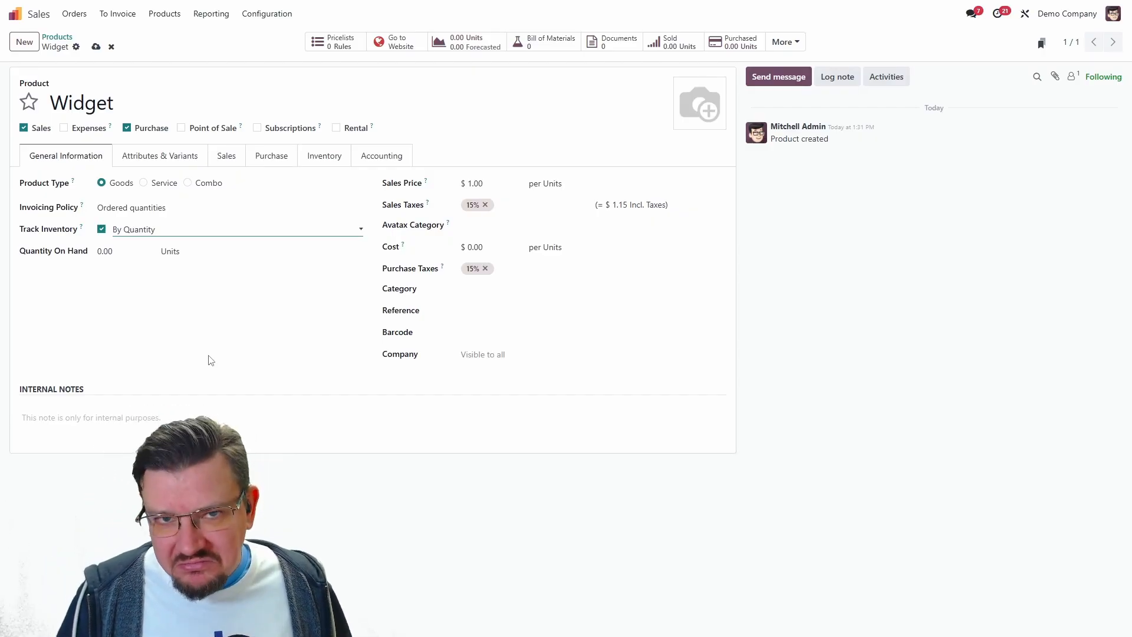
# Add the values Green and Grey to the Widget's Color attribute
pyautogui.click(171, 157)
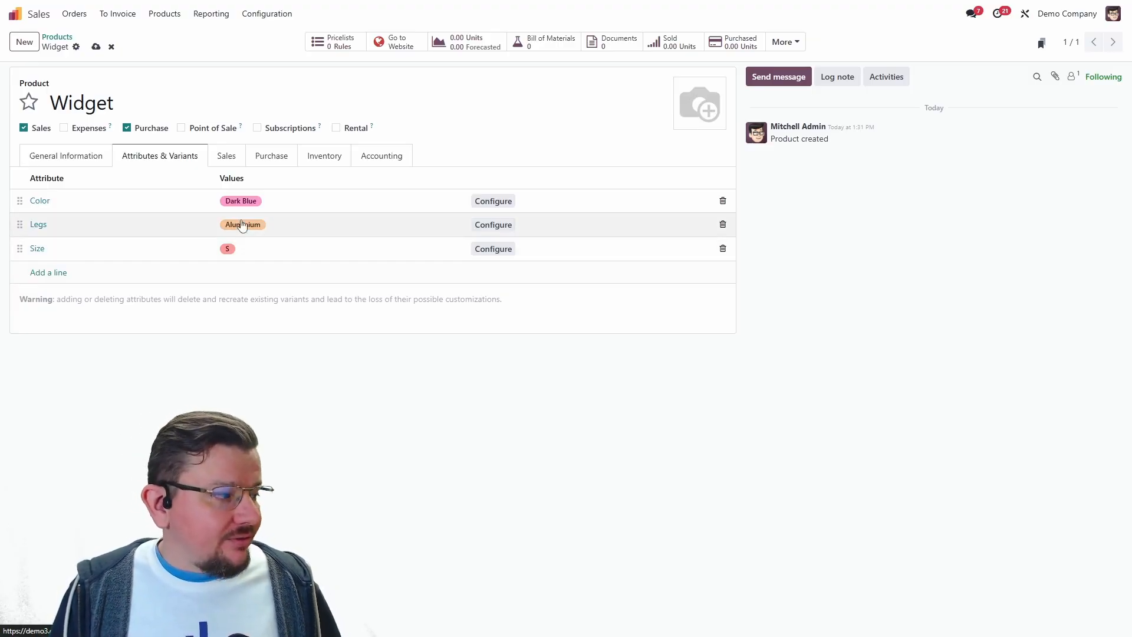
pyautogui.click(294, 201)
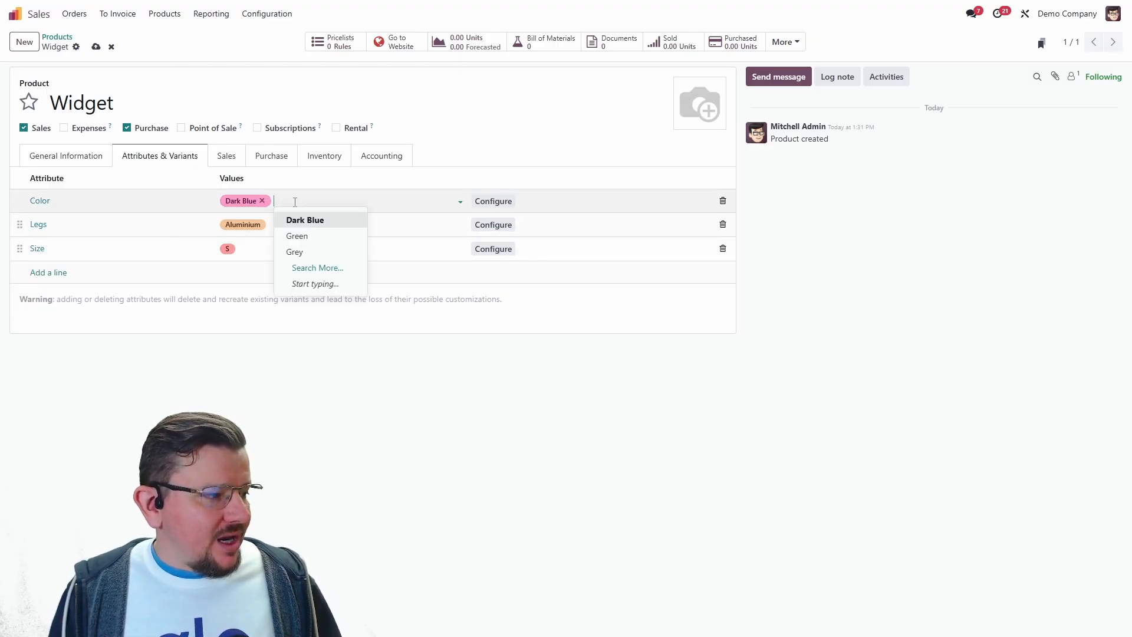
pyautogui.click(314, 237)
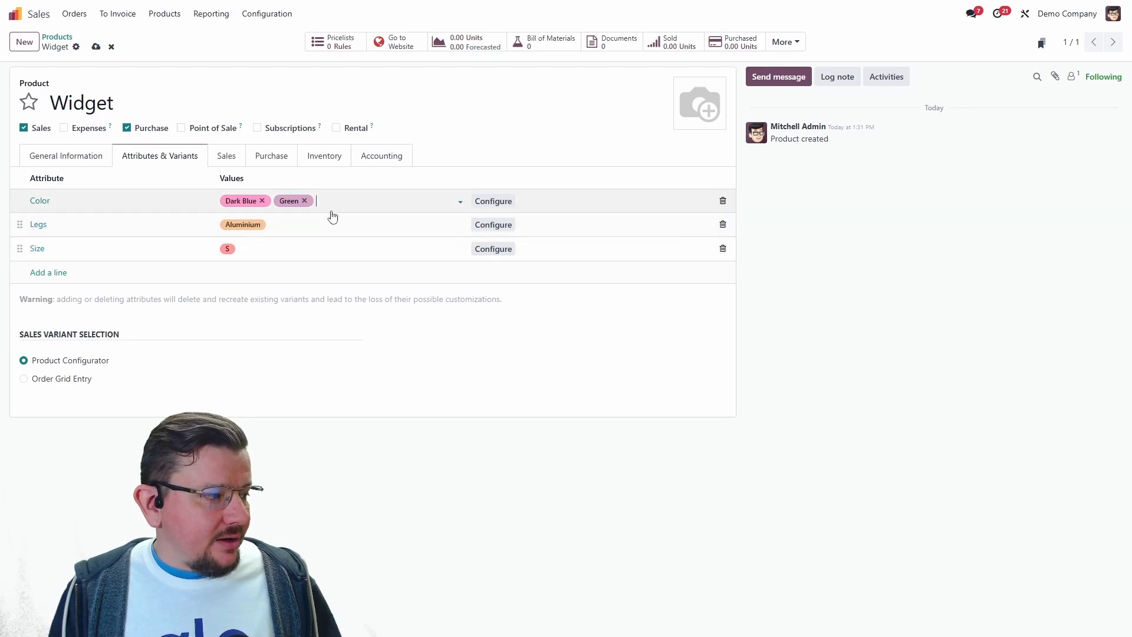
pyautogui.click(333, 208)
pyautogui.click(333, 252)
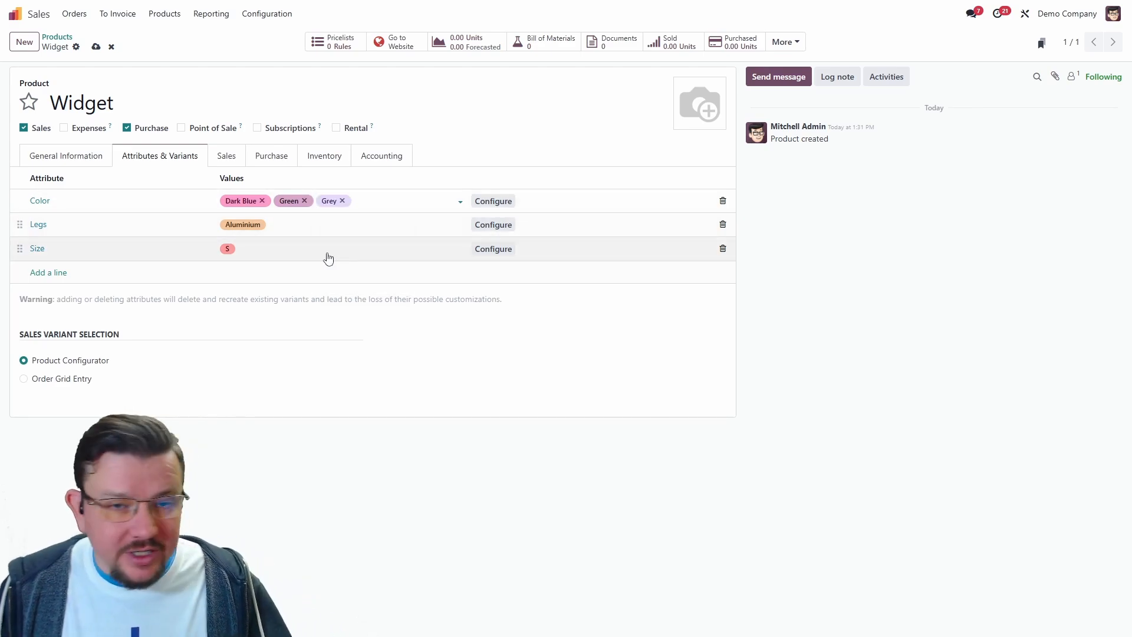
# Add the value Steel to the Widget's Legs attribute
pyautogui.click(319, 230)
pyautogui.click(320, 227)
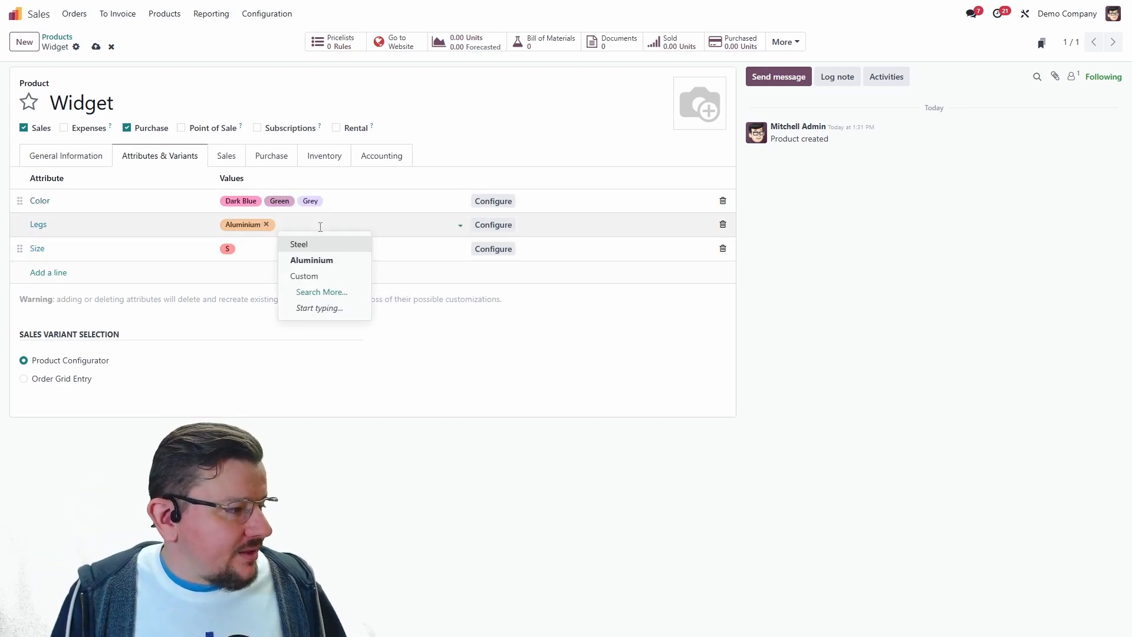
pyautogui.click(334, 244)
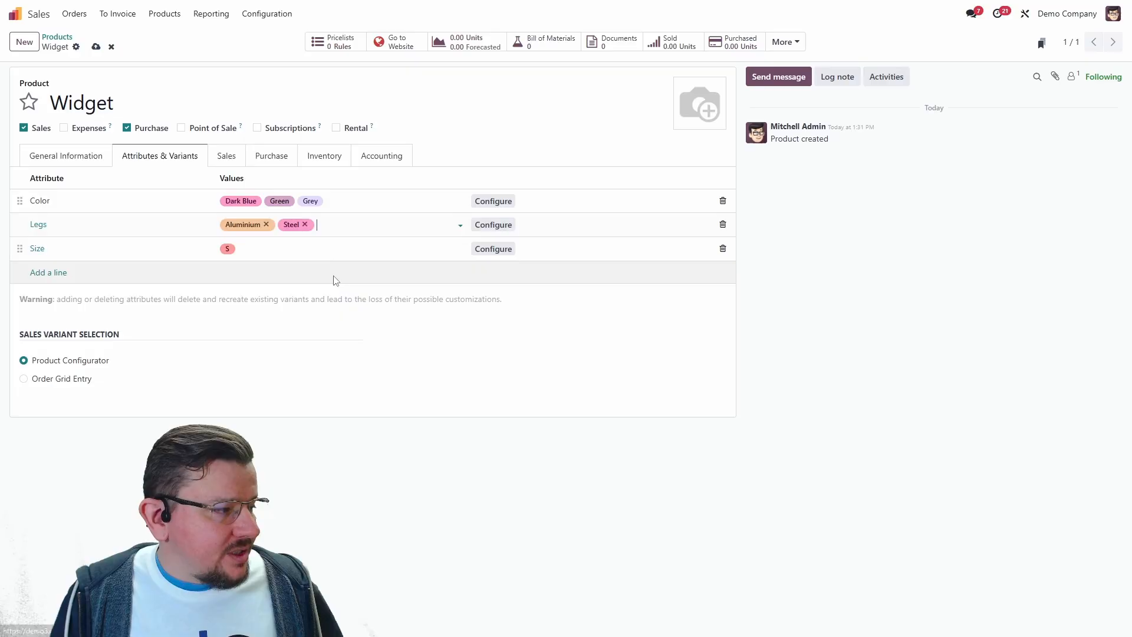
# Add the values M and L to the Widget's Size attribute and save the product
pyautogui.click(301, 254)
pyautogui.click(301, 250)
pyautogui.click(302, 288)
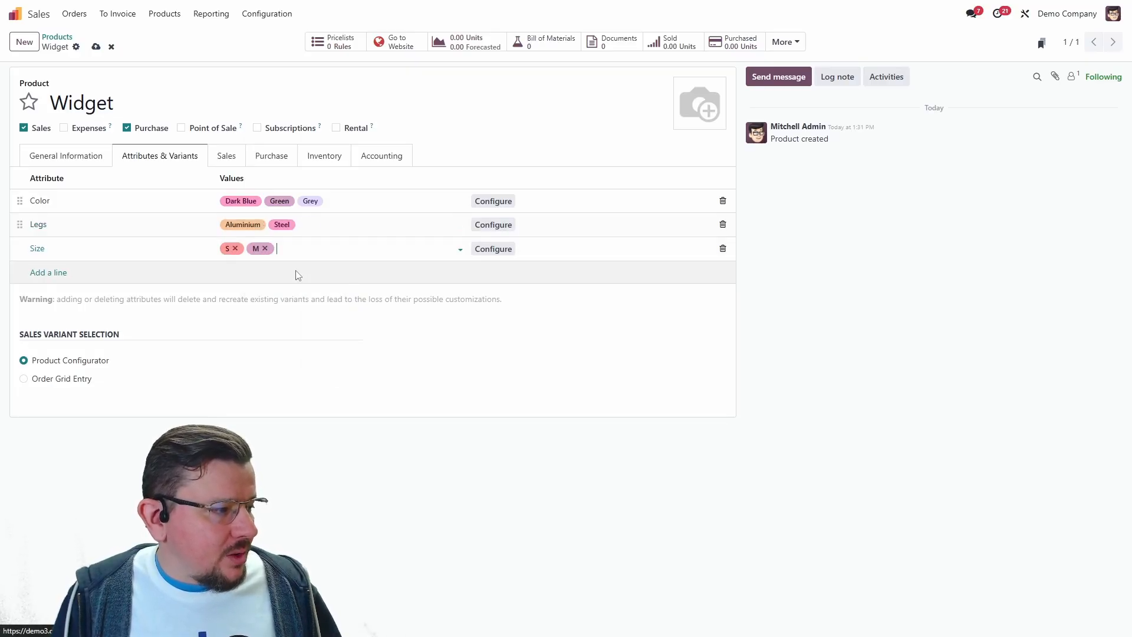
pyautogui.click(298, 250)
pyautogui.click(301, 316)
pyautogui.click(502, 401)
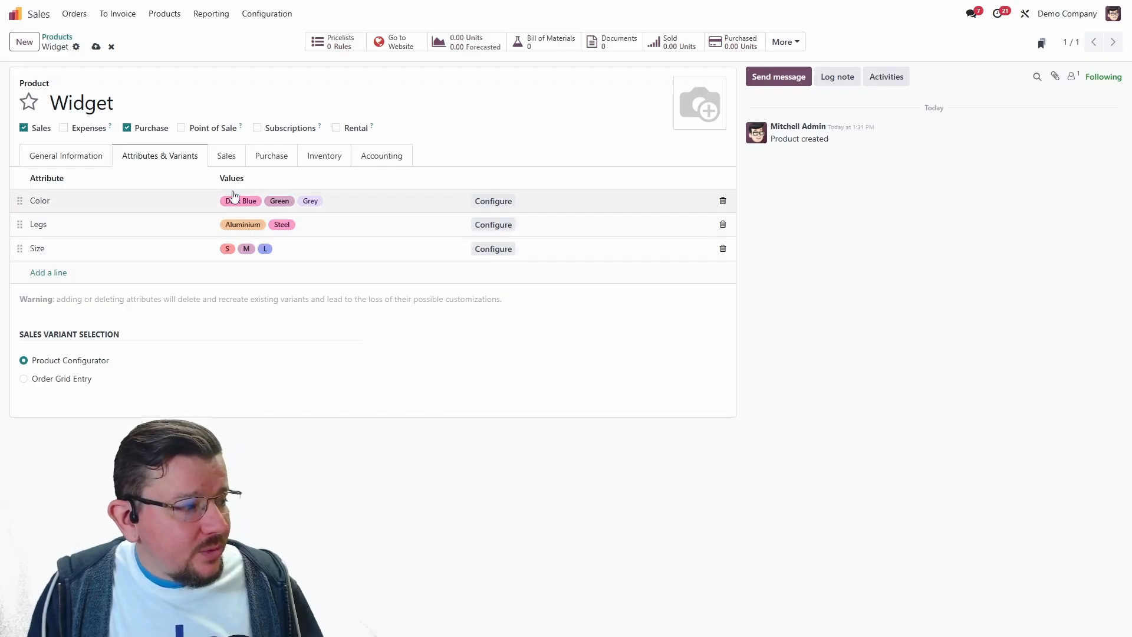
pyautogui.click(95, 47)
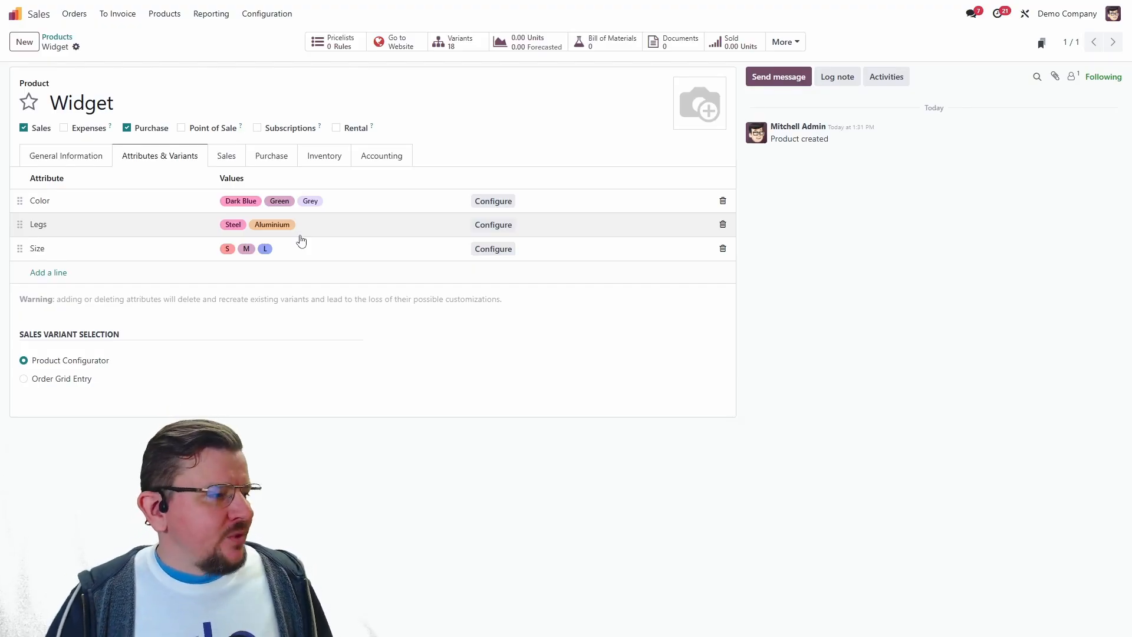
pyautogui.click(293, 253)
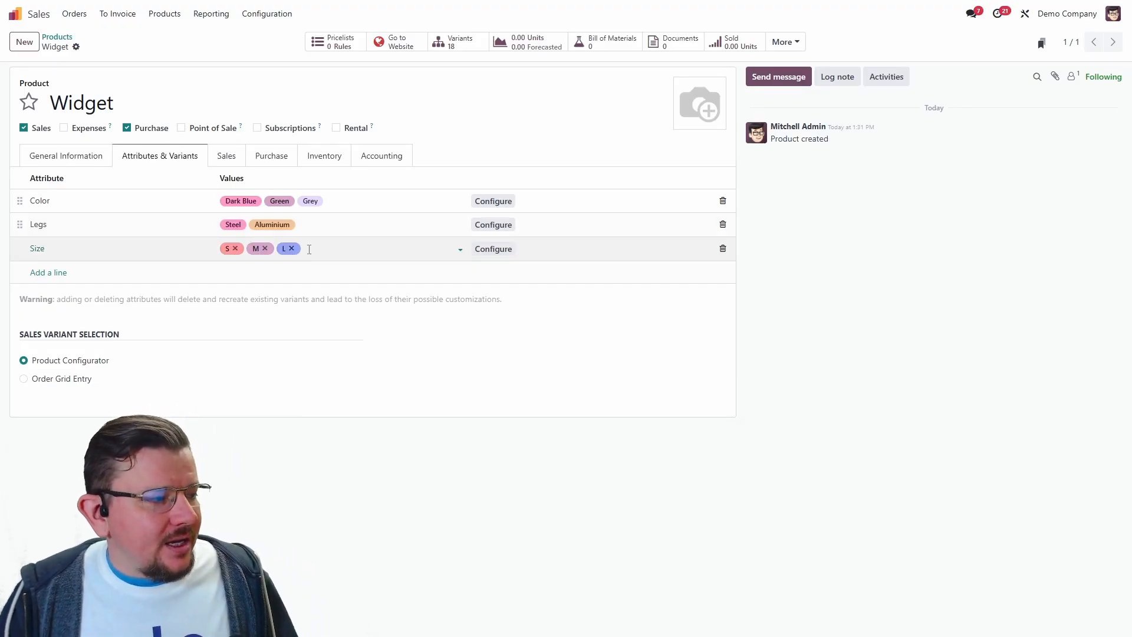
pyautogui.click(308, 249)
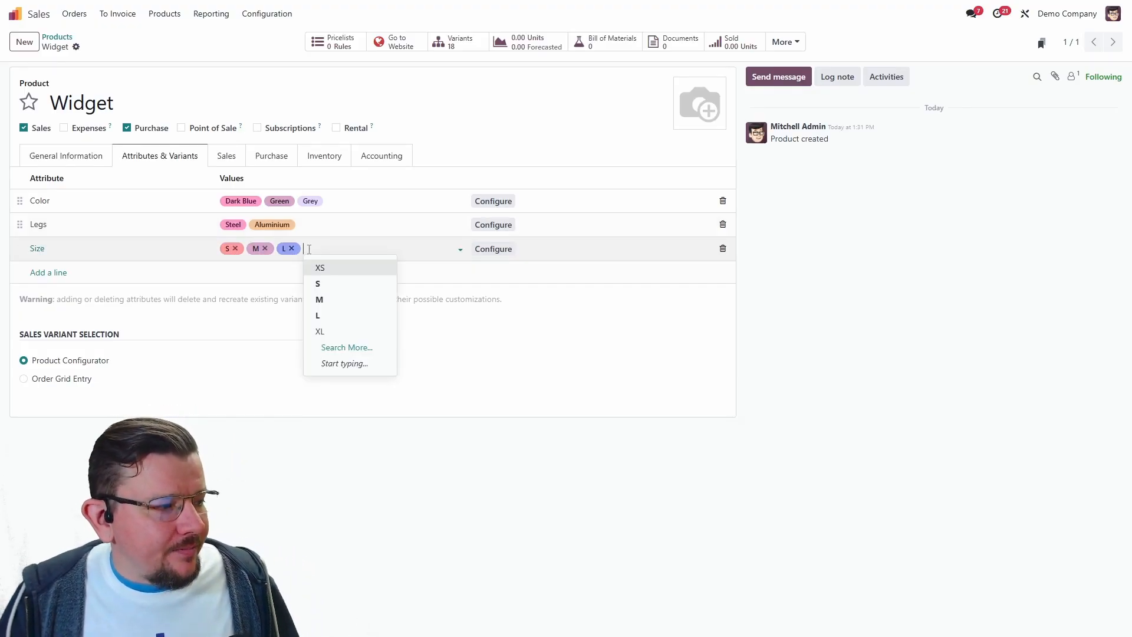
pyautogui.click(315, 475)
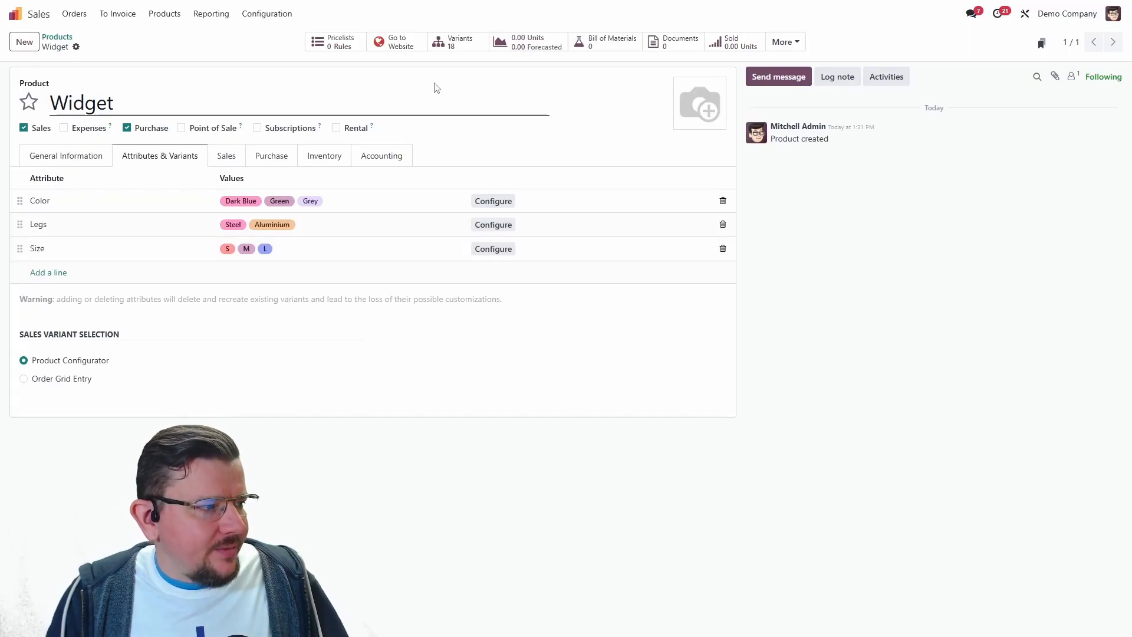
# List the Widget's product variants and open the Dark Blue, Aluminium, S variant
pyautogui.click(463, 44)
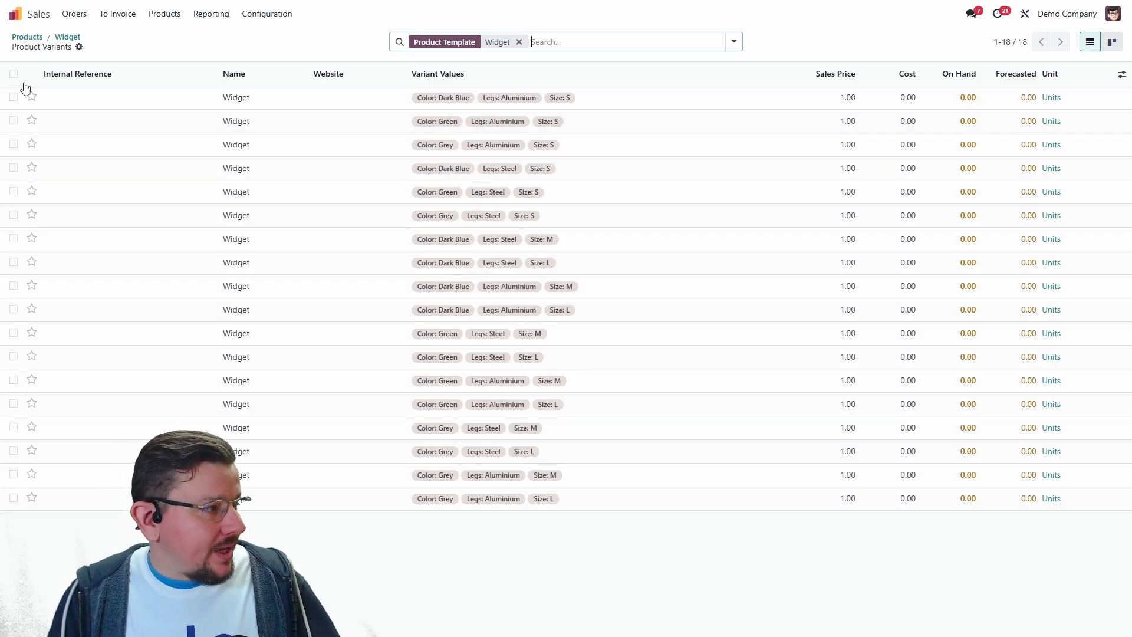
pyautogui.click(91, 96)
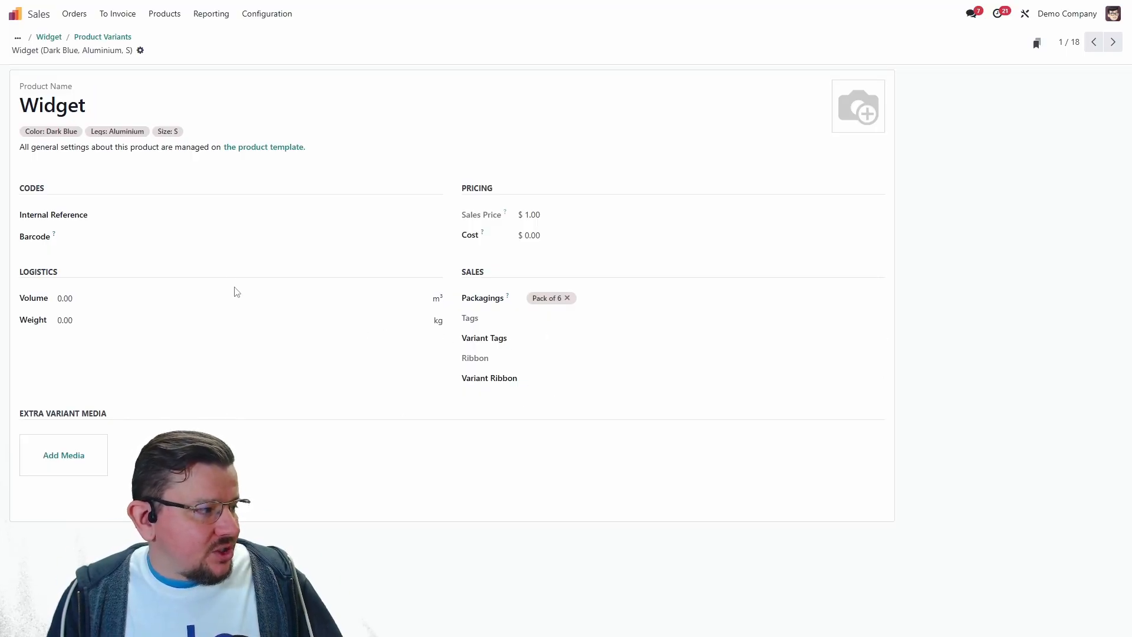
# Return from the Dark Blue, Aluminium, S variant to the Widget product and open its website page
pyautogui.click(171, 215)
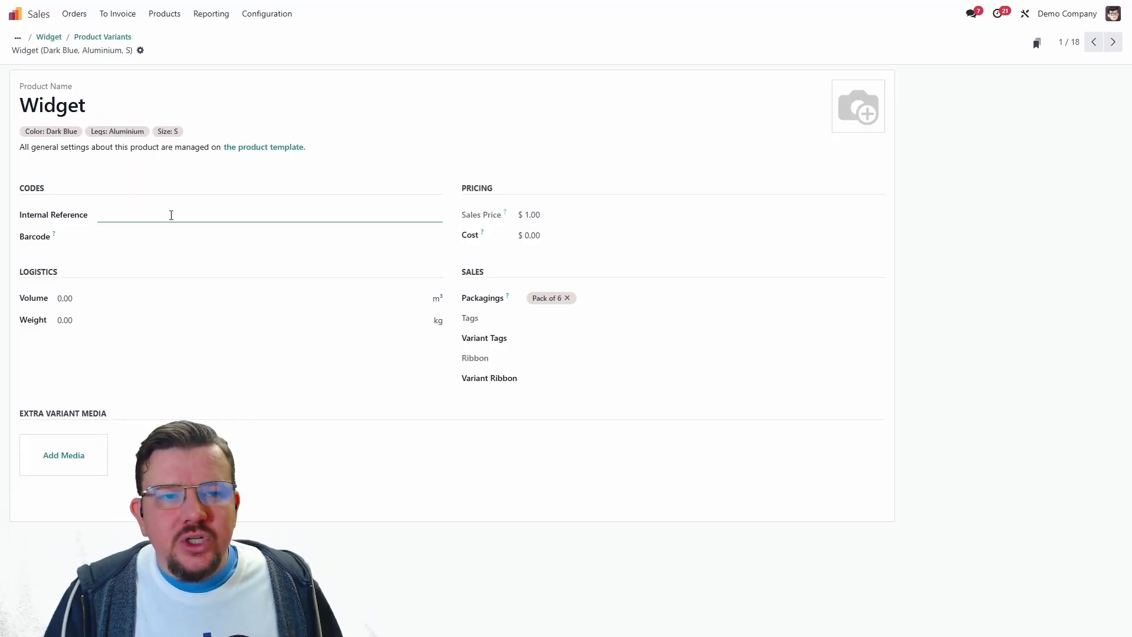
pyautogui.click(51, 38)
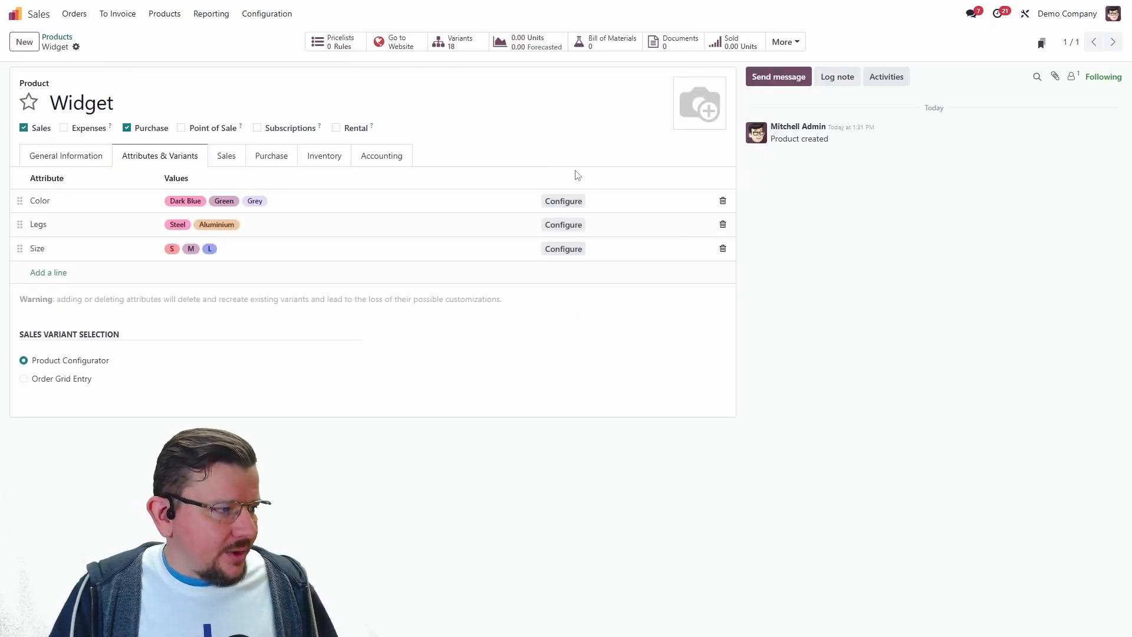
pyautogui.click(408, 52)
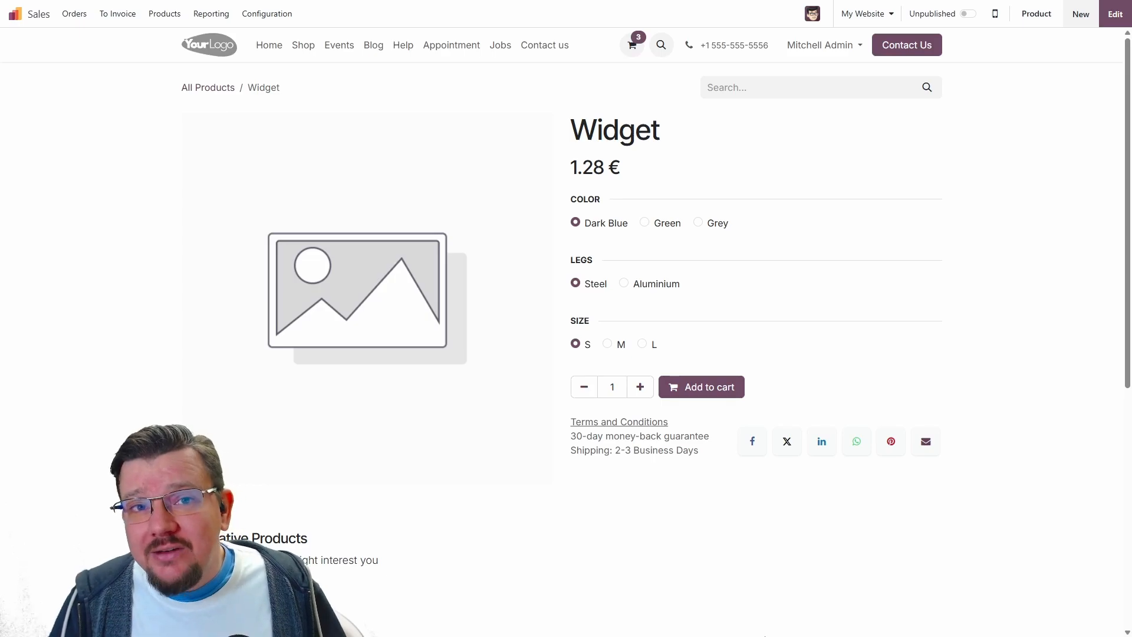
# Try different Color, Legs and Size combinations on the Widget's shop page, including Green with Aluminium and M
pyautogui.click(644, 223)
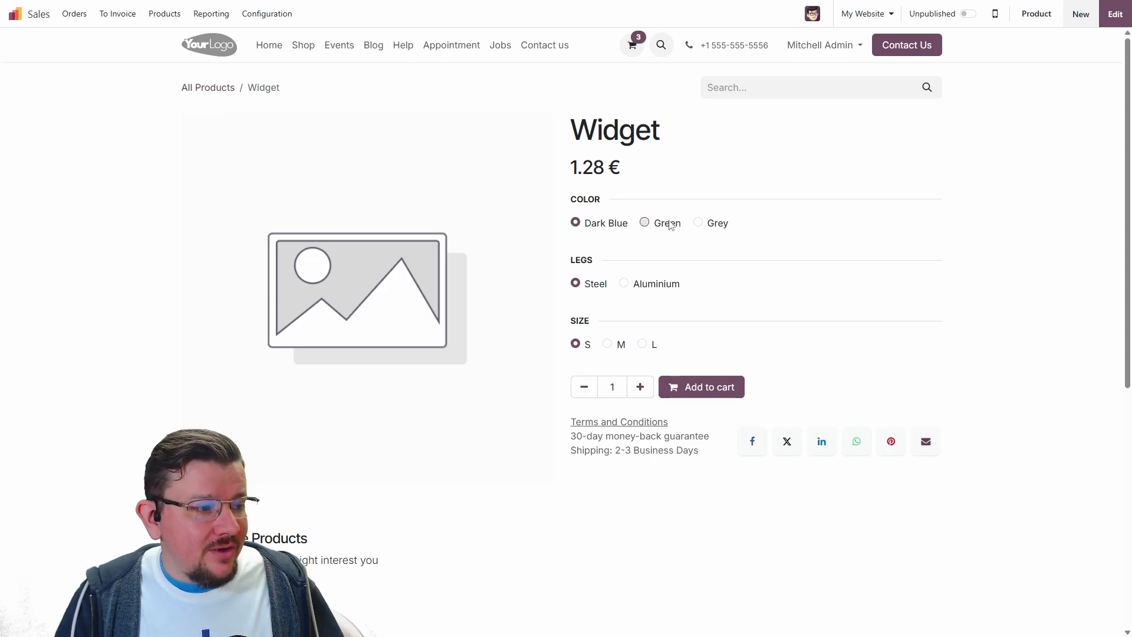
pyautogui.click(657, 284)
pyautogui.click(616, 343)
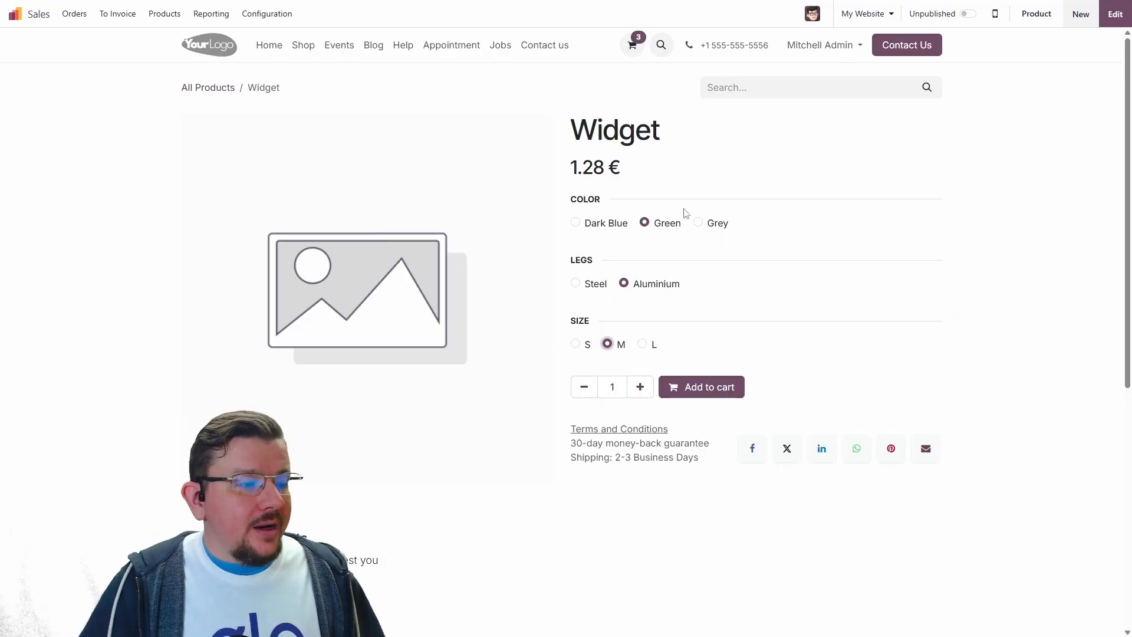
pyautogui.click(698, 222)
pyautogui.click(604, 226)
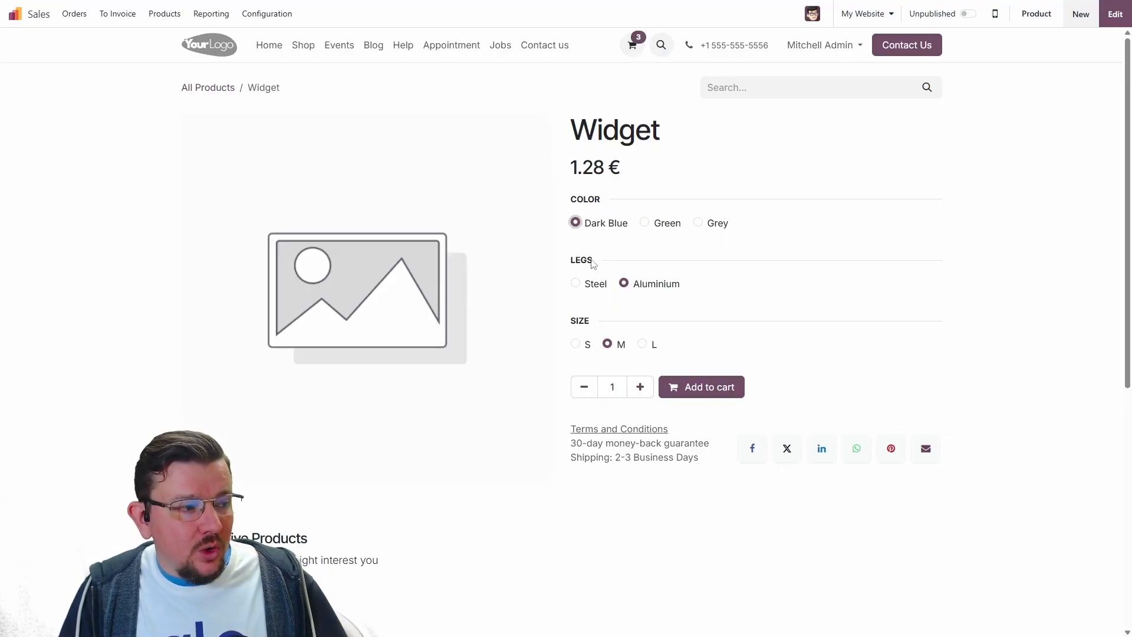
pyautogui.click(578, 284)
pyautogui.click(644, 222)
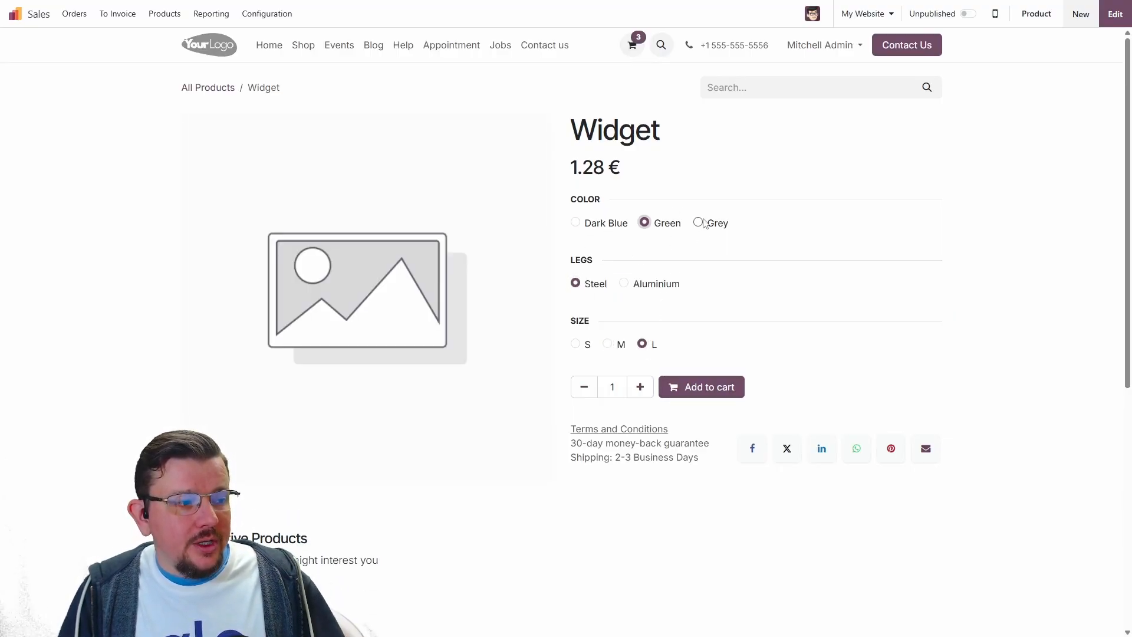
# Add the Grey, Aluminium, M Widget to the cart, proceed to checkout and review the order overview
pyautogui.click(698, 222)
pyautogui.click(624, 283)
pyautogui.click(607, 344)
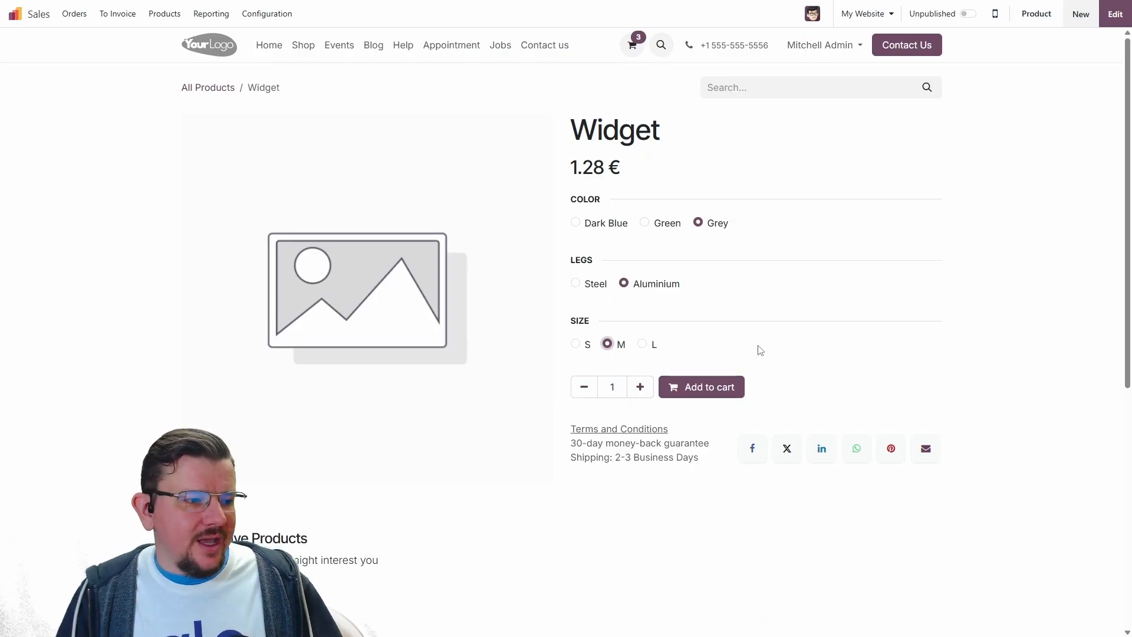
pyautogui.click(728, 394)
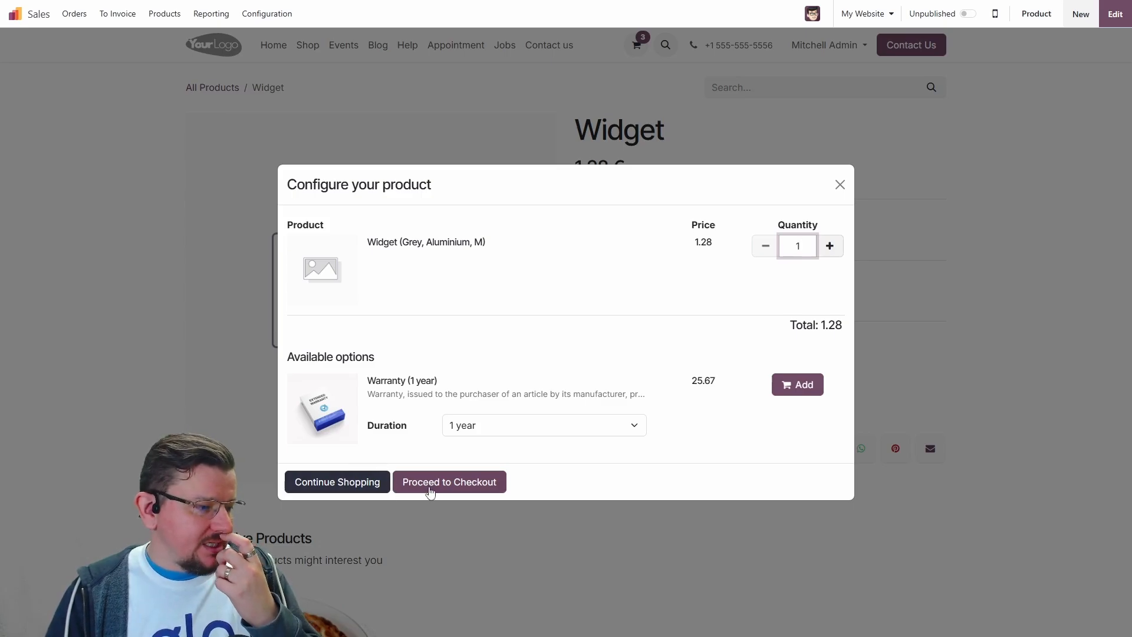
pyautogui.click(415, 487)
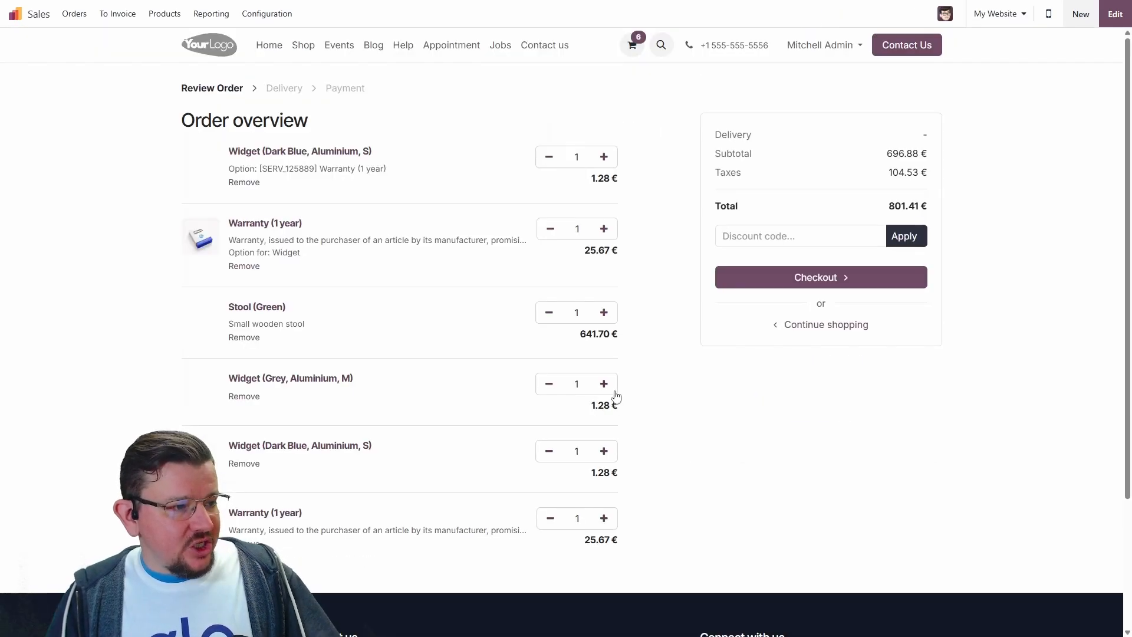
pyautogui.scroll(-3, 690, 278)
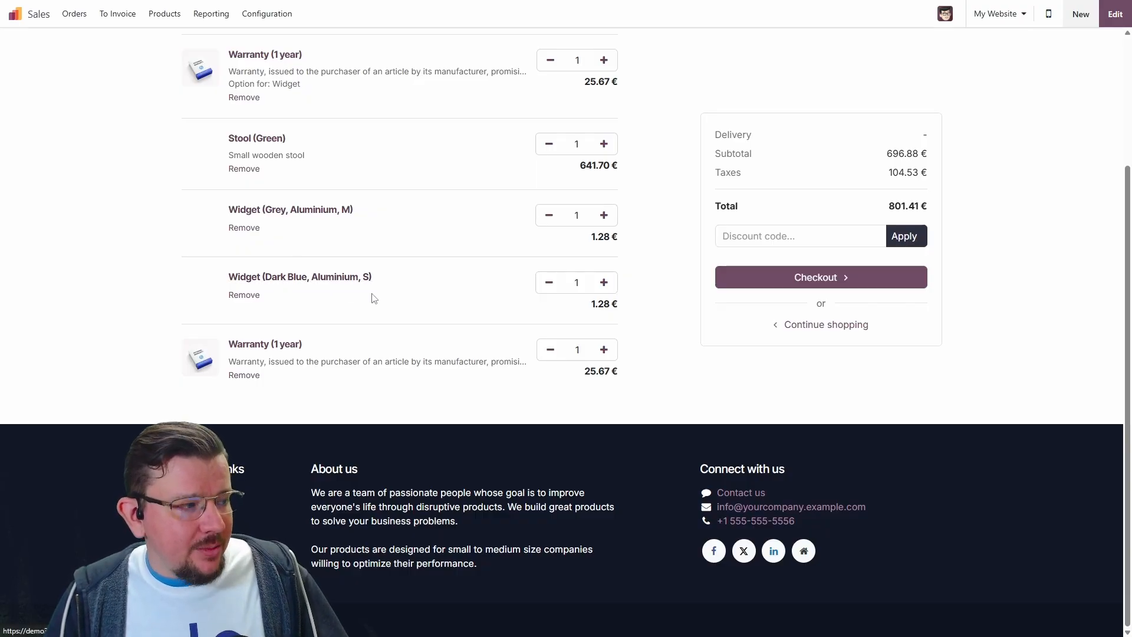
pyautogui.scroll(3, 374, 283)
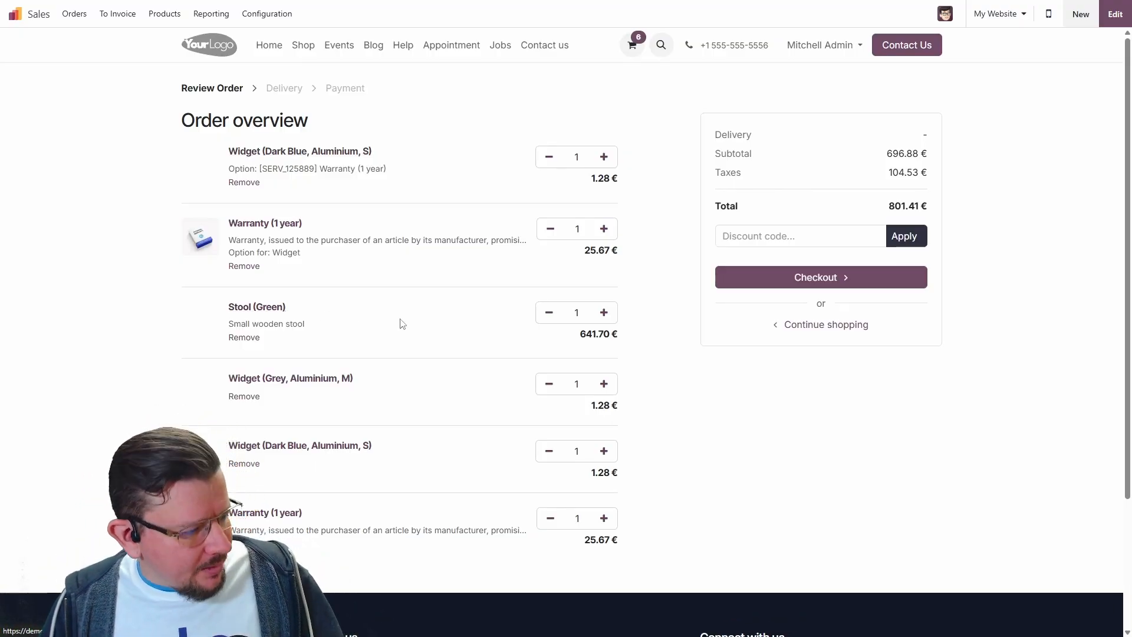
pyautogui.scroll(-1, 412, 324)
pyautogui.click(437, 389)
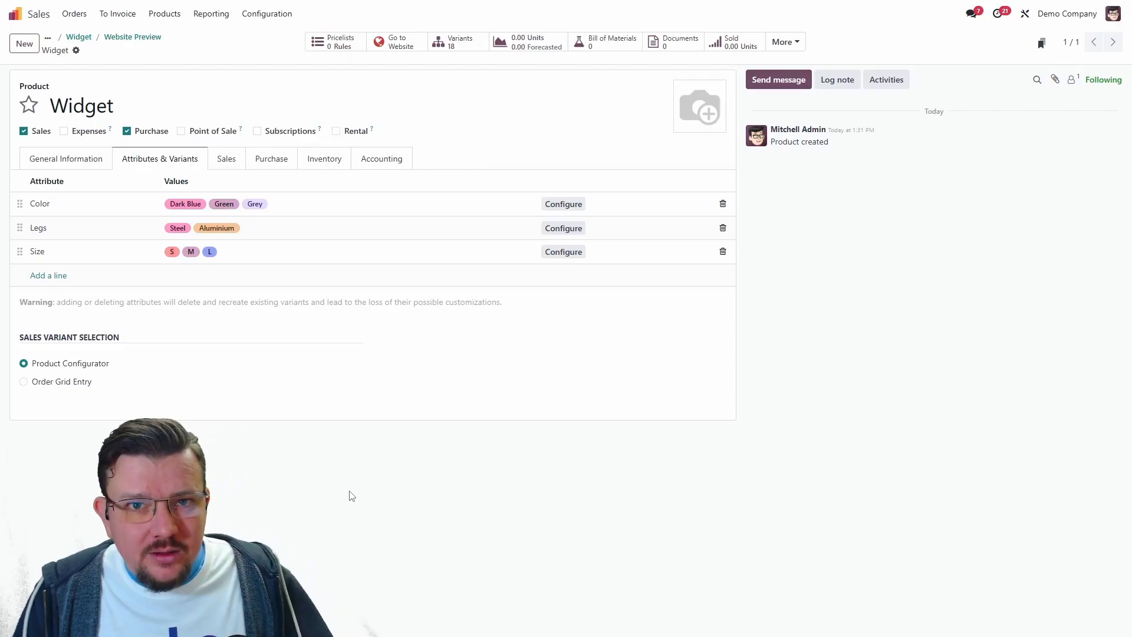
# Configure the Widget's Legs value Aluminium to be excluded for the Widget's Color: Dark Blue
pyautogui.click(565, 230)
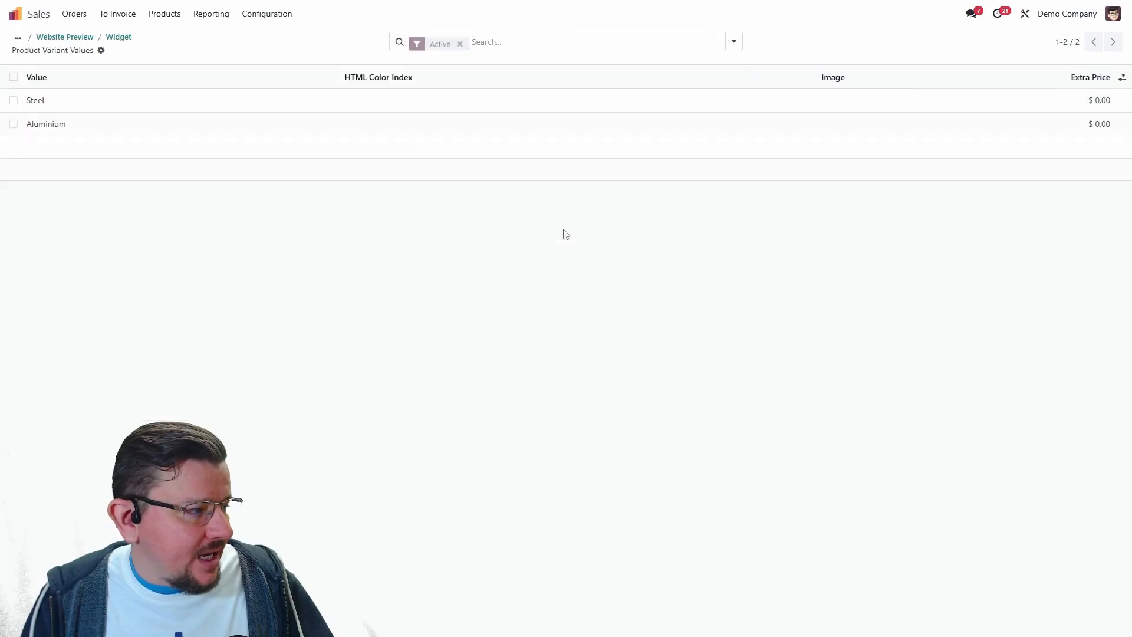
pyautogui.click(130, 129)
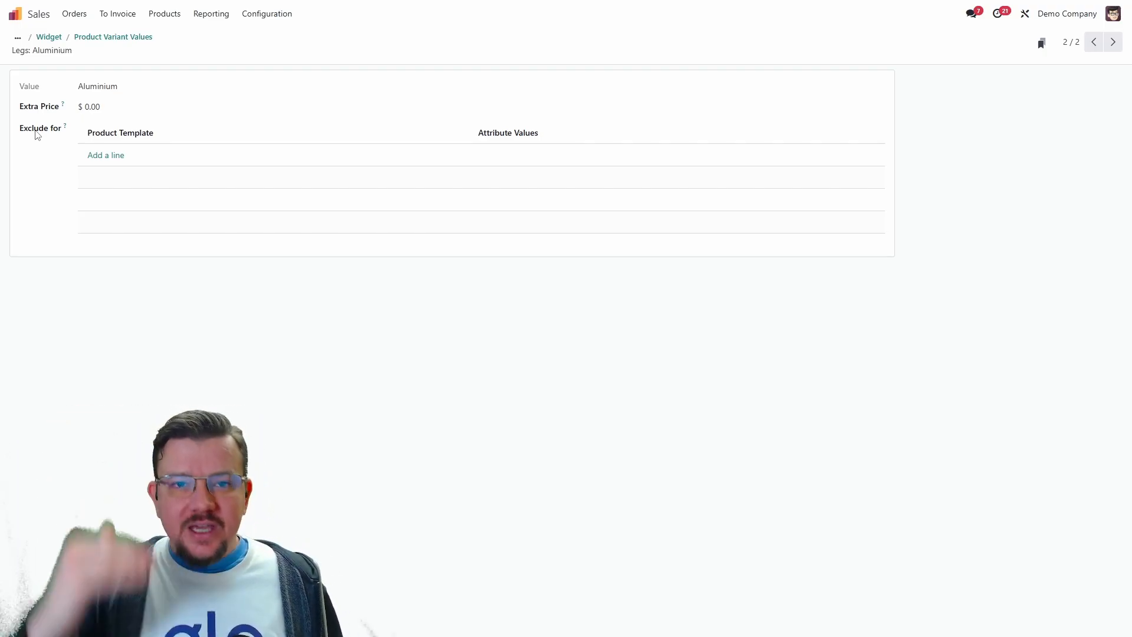
pyautogui.click(98, 156)
pyautogui.click(127, 159)
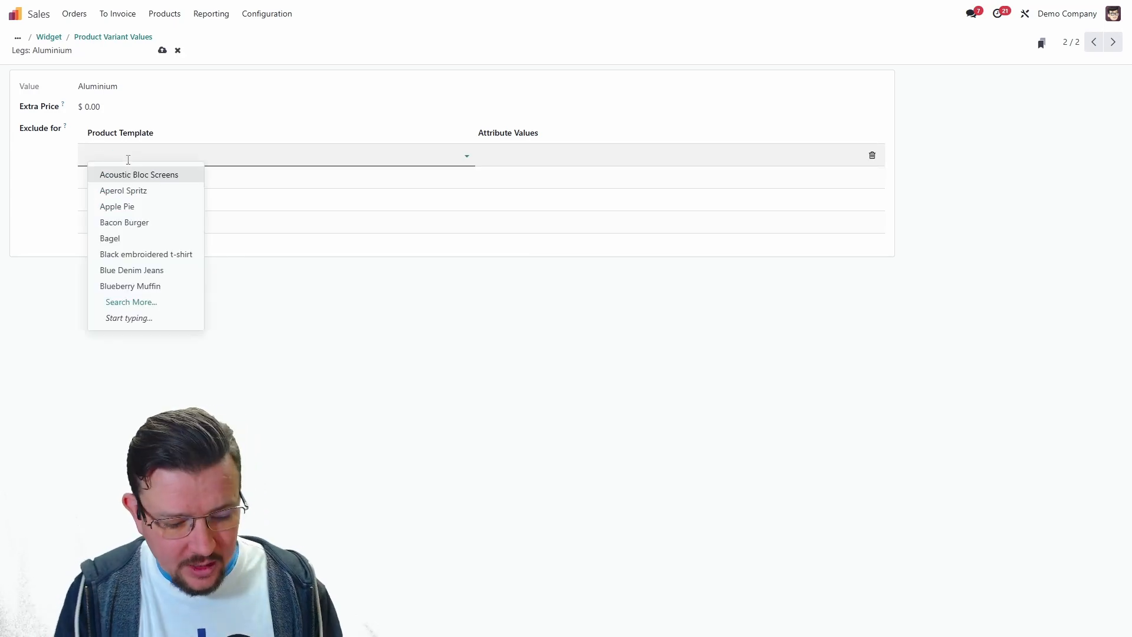
pyautogui.write('widg')
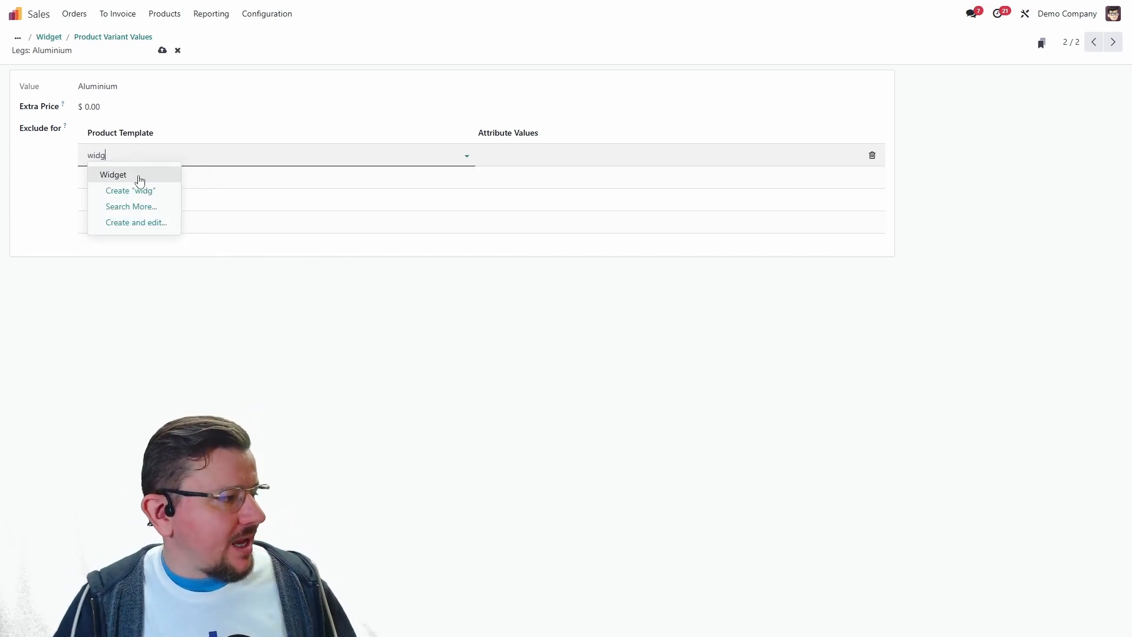
pyautogui.click(140, 175)
pyautogui.click(530, 154)
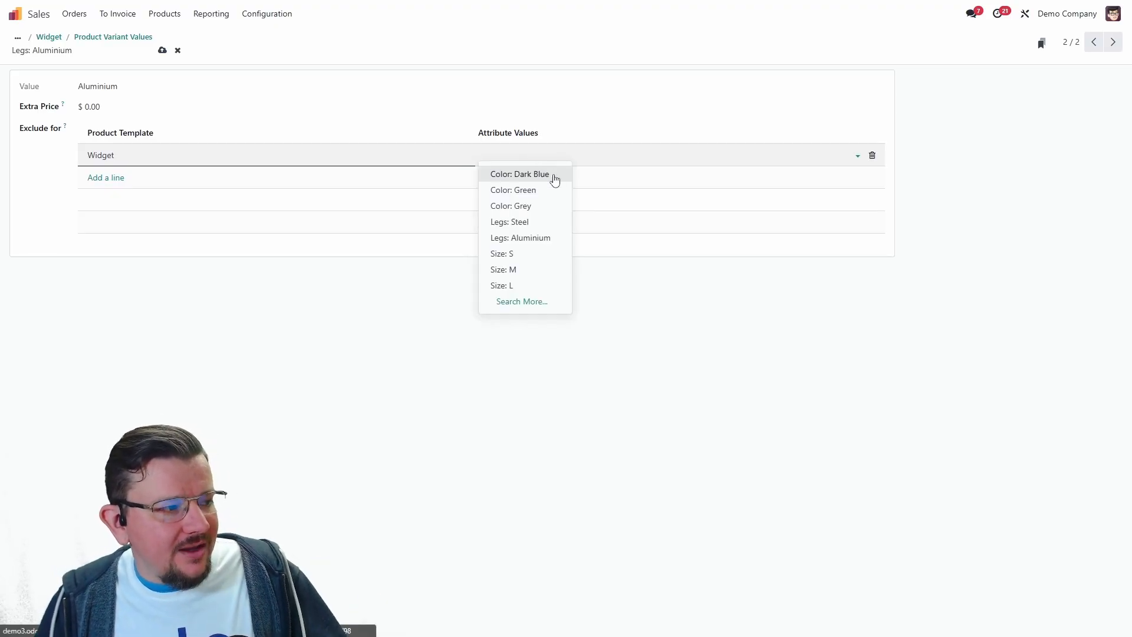
pyautogui.click(553, 177)
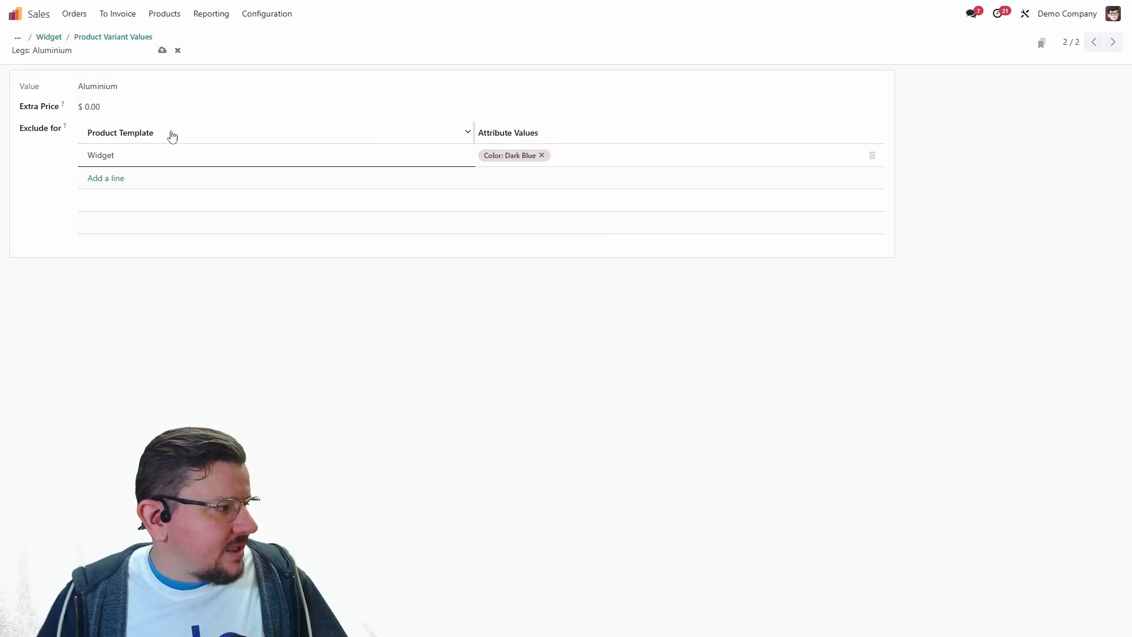
pyautogui.click(76, 37)
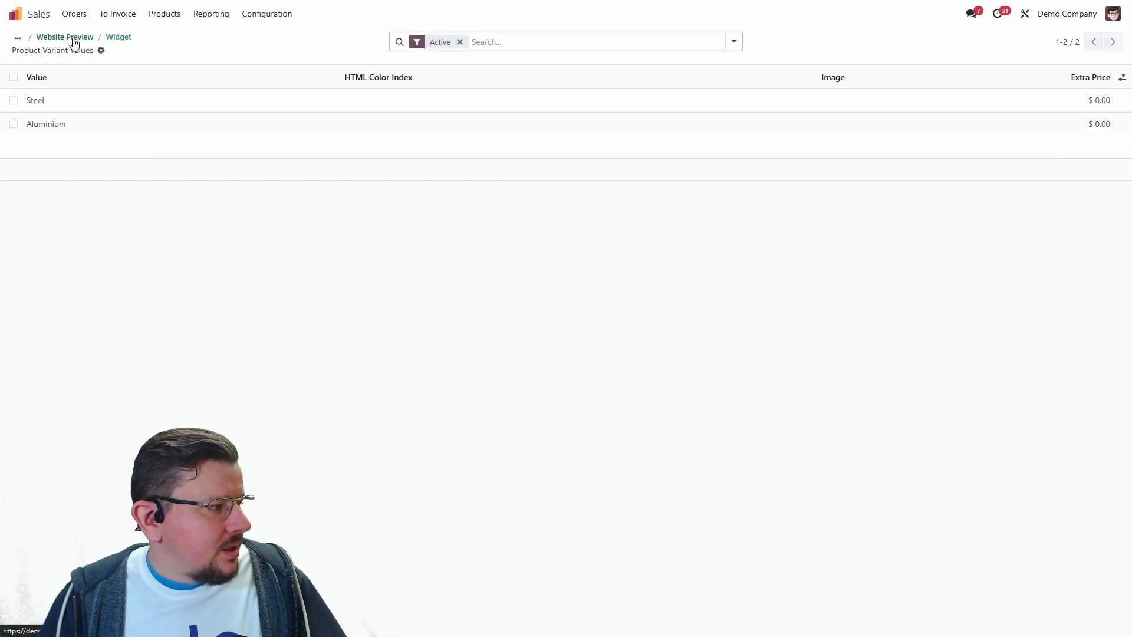
# Test the exclusion on the Widget's shop page by combining Aluminium legs with Dark Blue and with Green
pyautogui.click(74, 38)
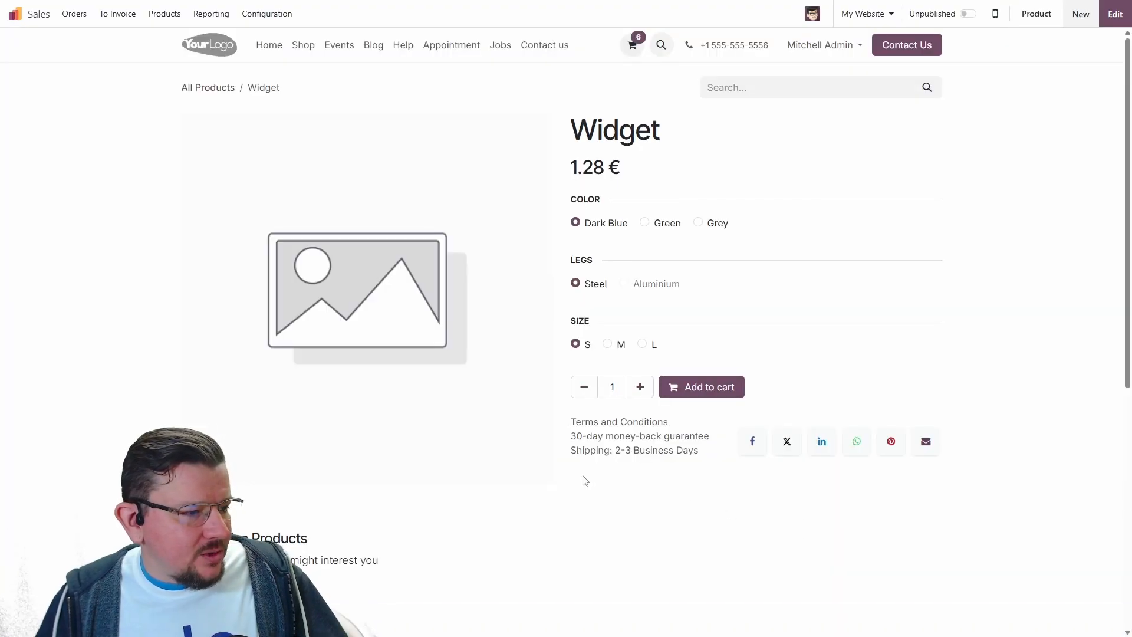
pyautogui.click(625, 287)
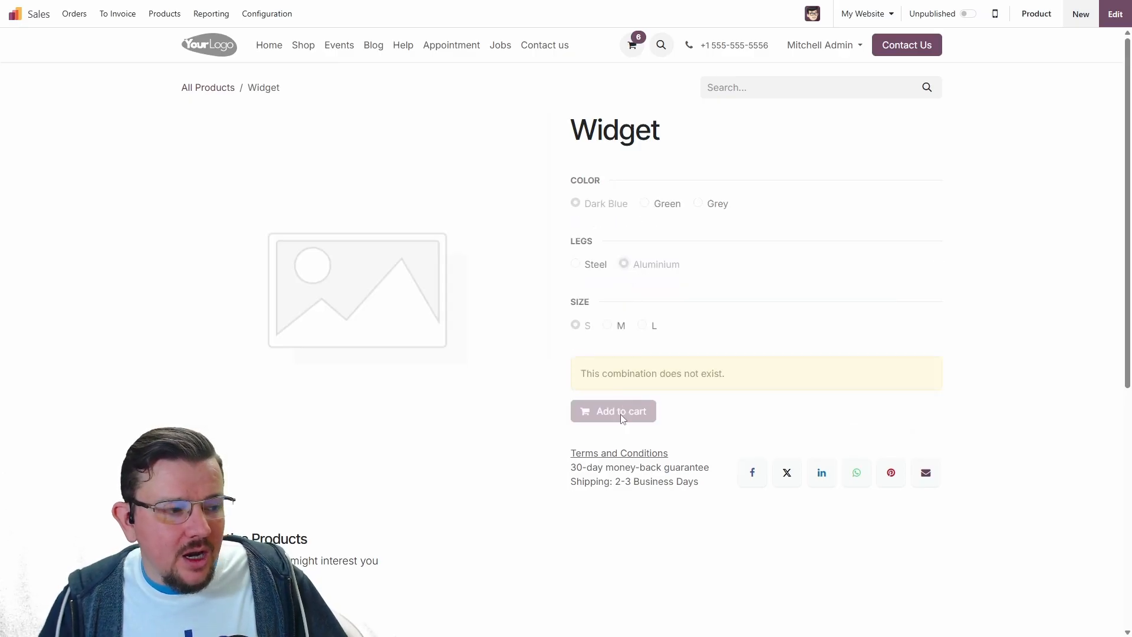
pyautogui.moveTo(577, 376); pyautogui.dragTo(735, 372)
pyautogui.click(735, 371)
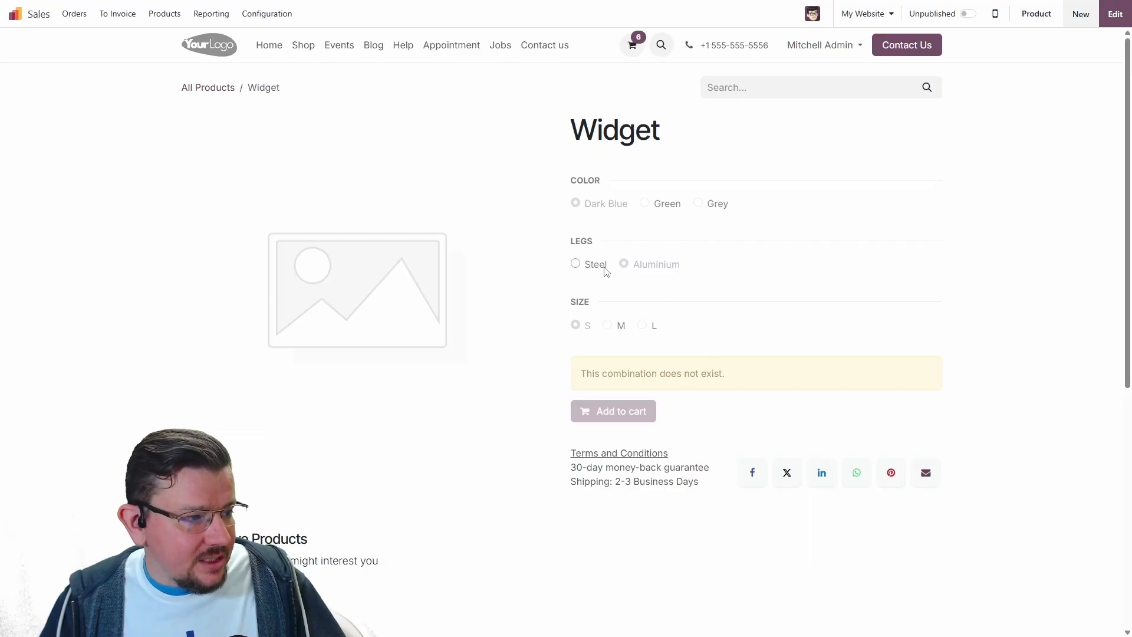
pyautogui.click(594, 267)
pyautogui.click(665, 224)
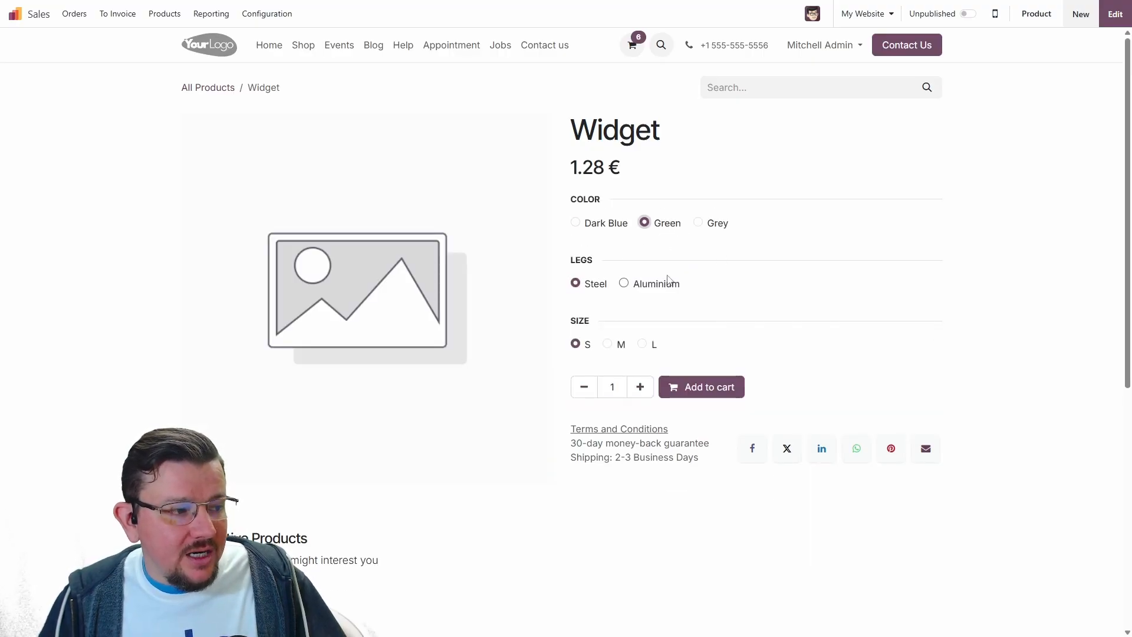
pyautogui.click(659, 283)
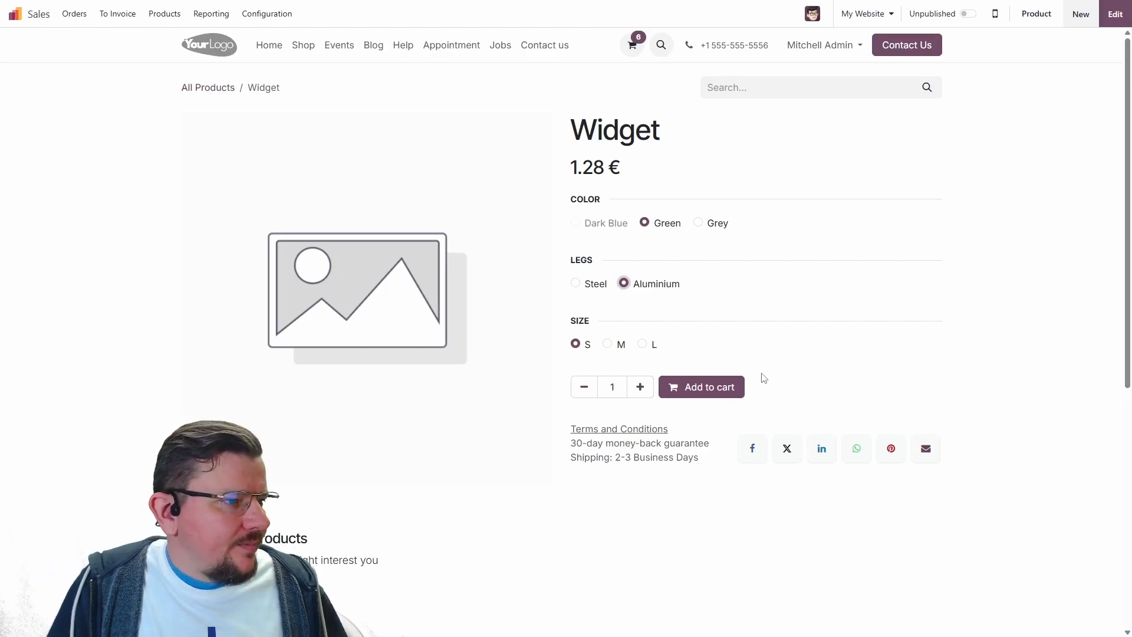
# Leave the shop page and open the list of product attributes in the Inventory app
pyautogui.click(1036, 14)
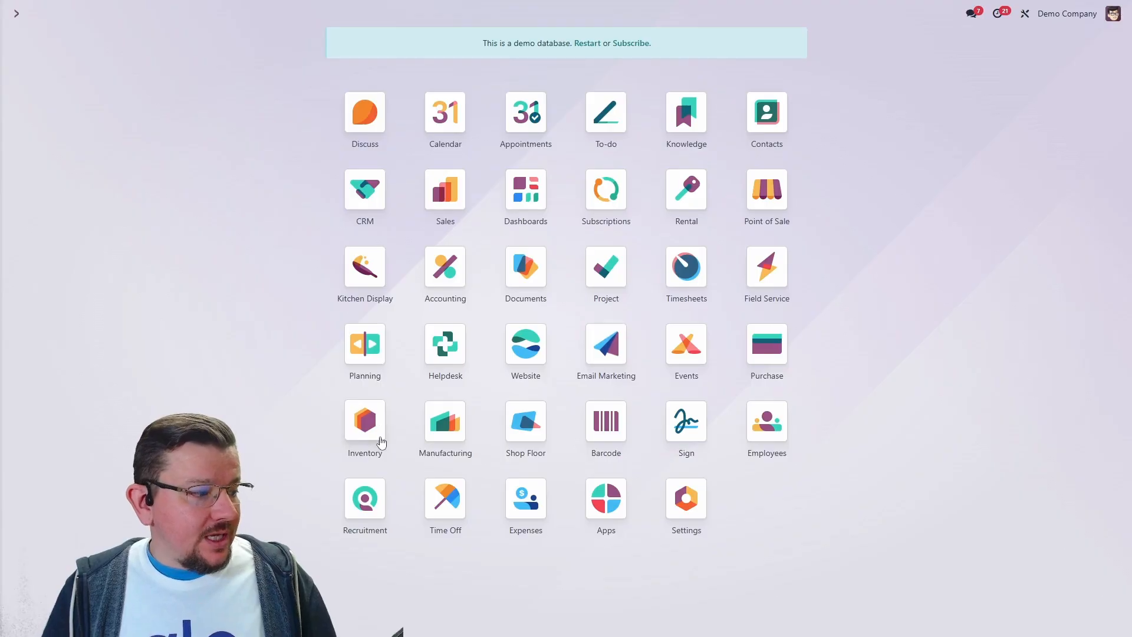
pyautogui.click(379, 441)
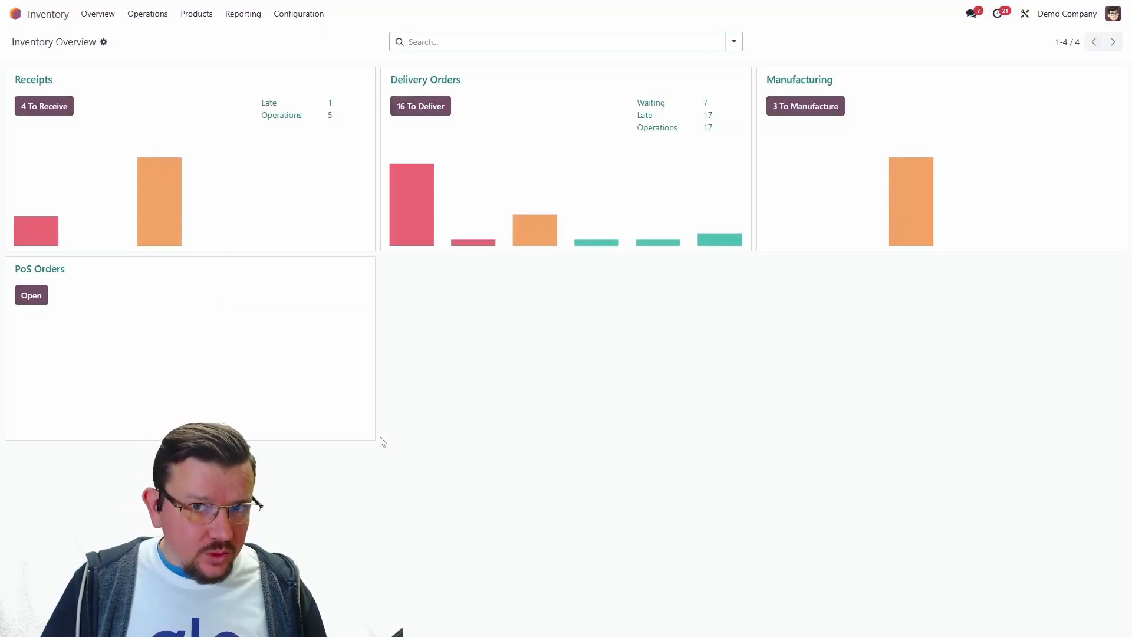
pyautogui.click(309, 15)
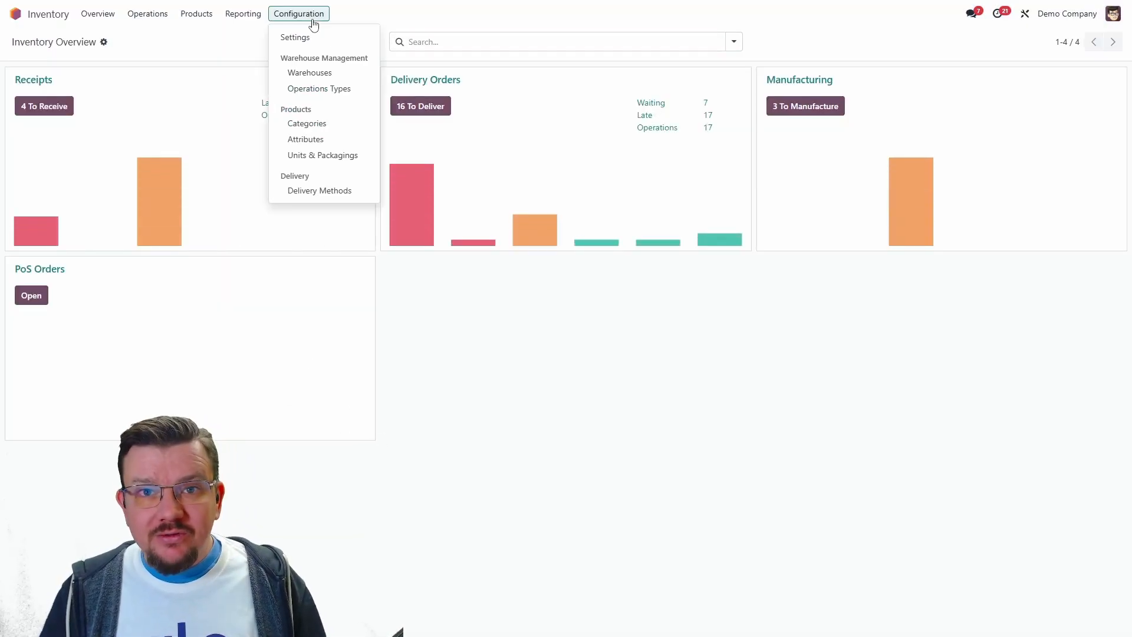
pyautogui.click(307, 140)
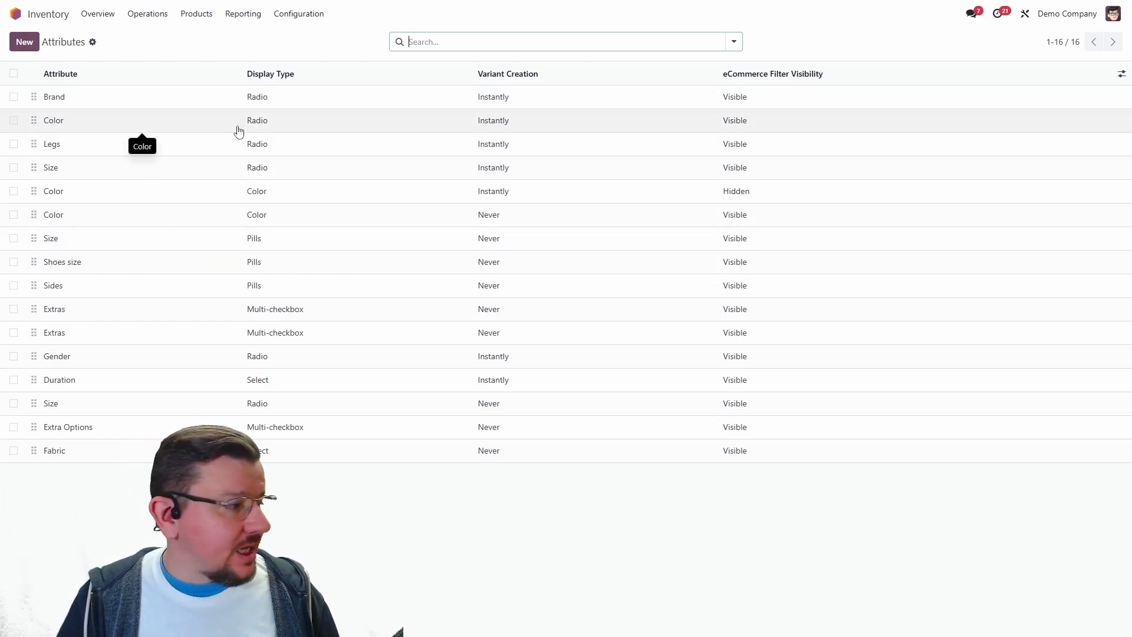
# Open the Color attribute with hidden eCommerce filter visibility and examine its values, colors, images and default extra prices
pyautogui.click(310, 200)
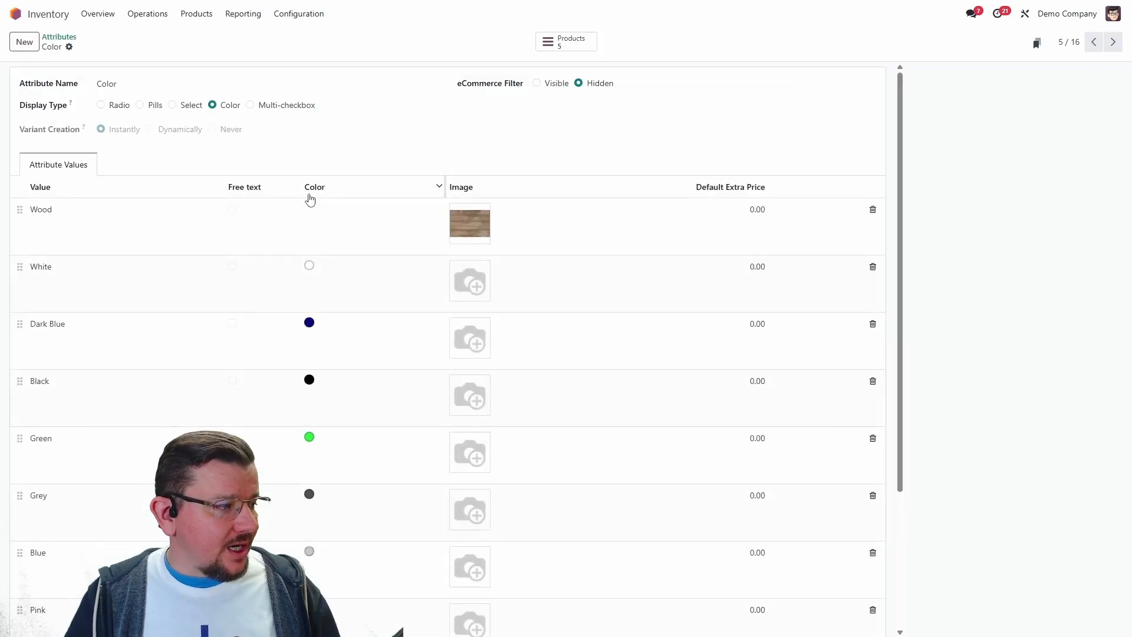
pyautogui.scroll(-3, 118, 261)
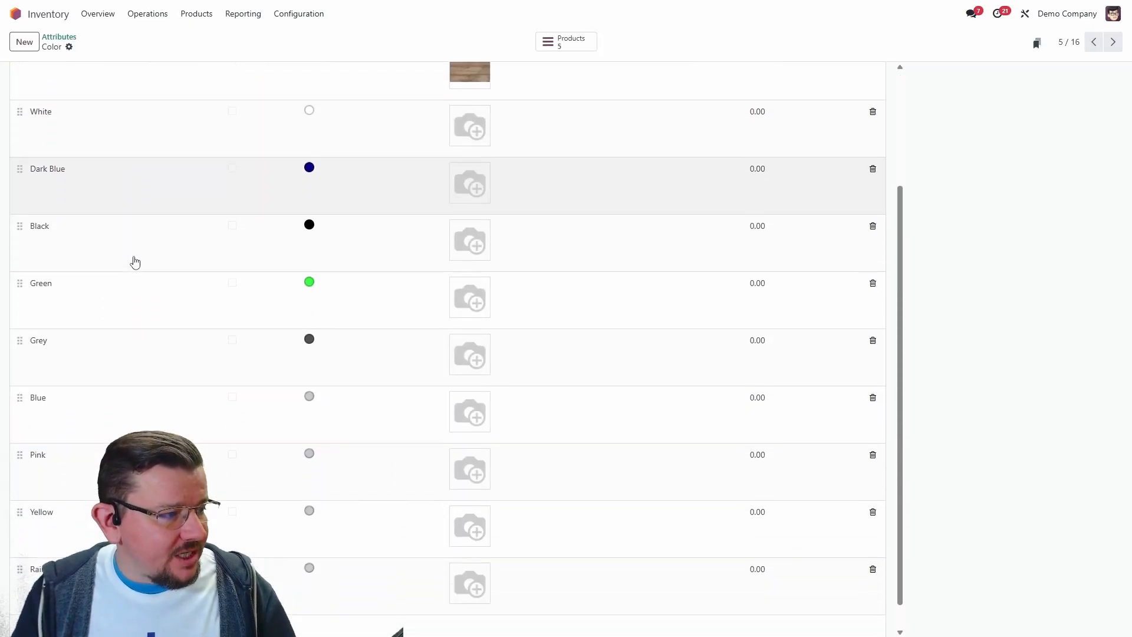
pyautogui.scroll(3, 283, 348)
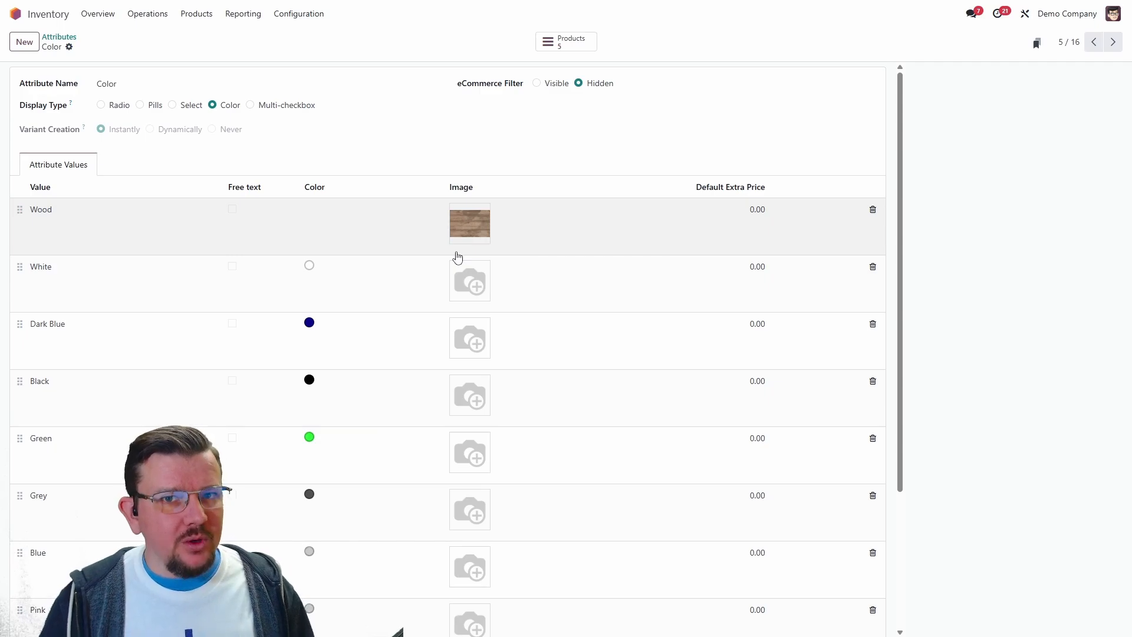
# Create a product attribute named Embroidery with variant creation set to Never
pyautogui.click(27, 45)
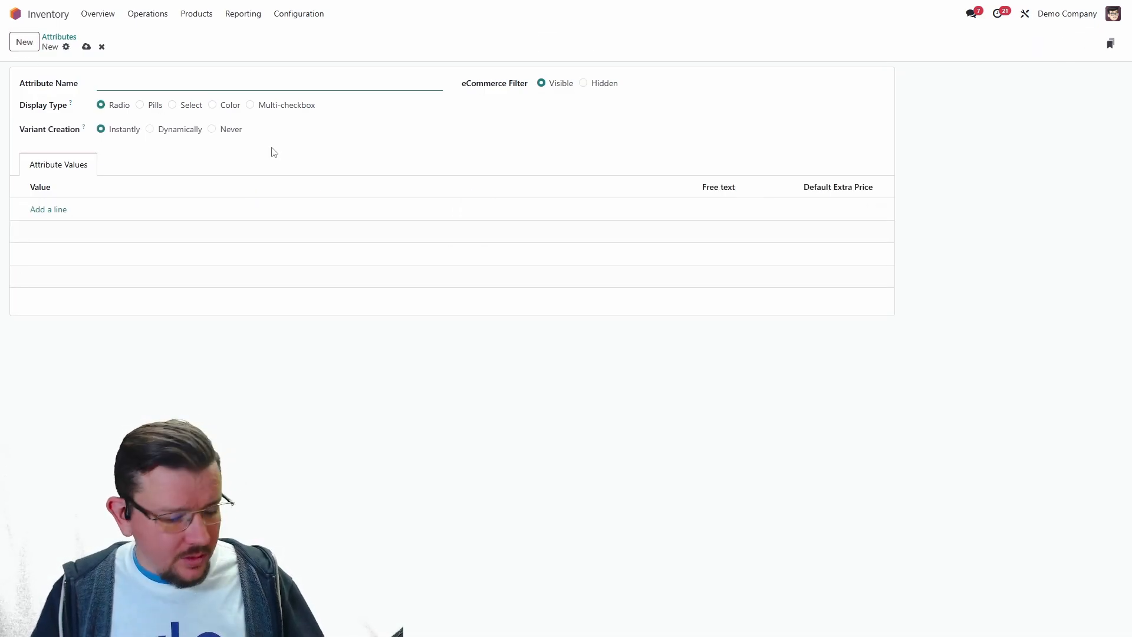
pyautogui.write('Embroidery')
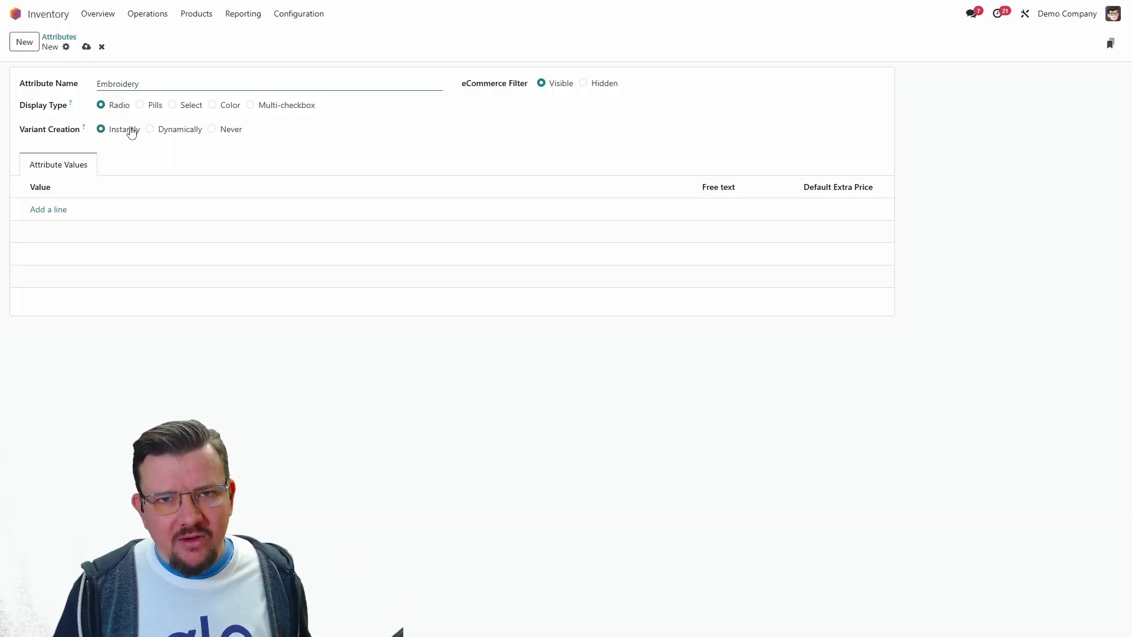
pyautogui.click(178, 130)
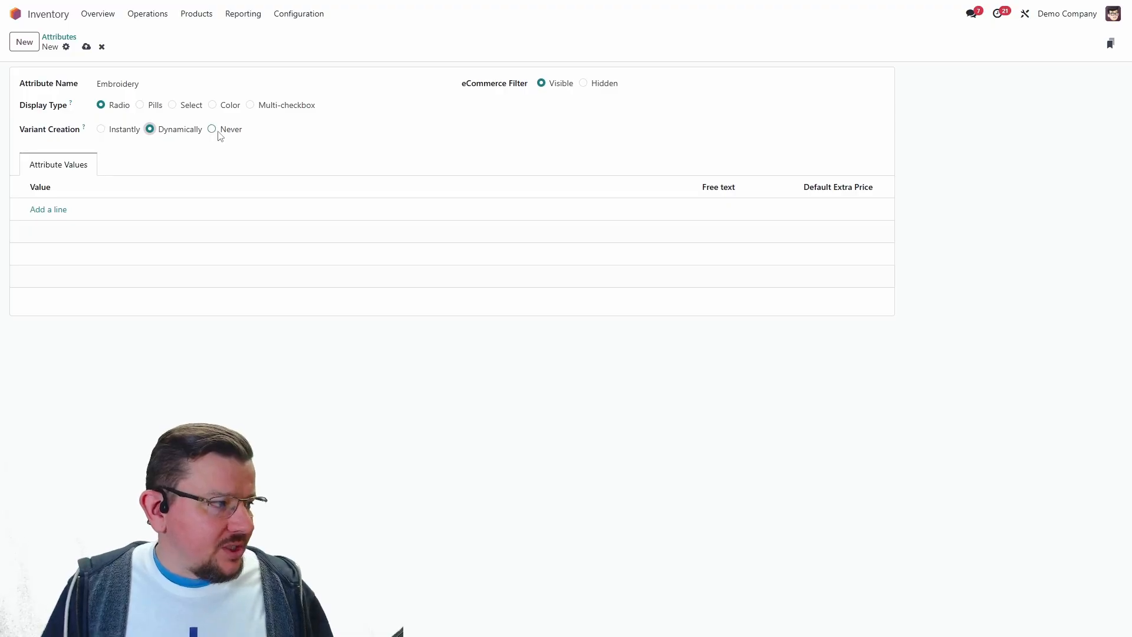
pyautogui.click(211, 130)
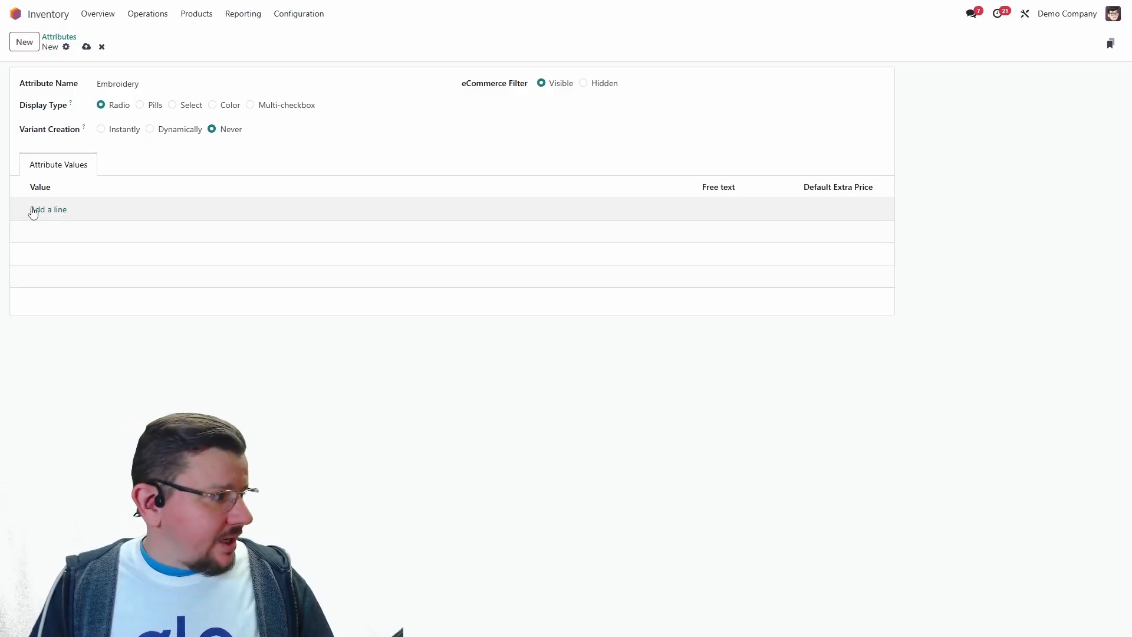
# Add the value Embroidery to the attribute and allow free text for it
pyautogui.click(46, 219)
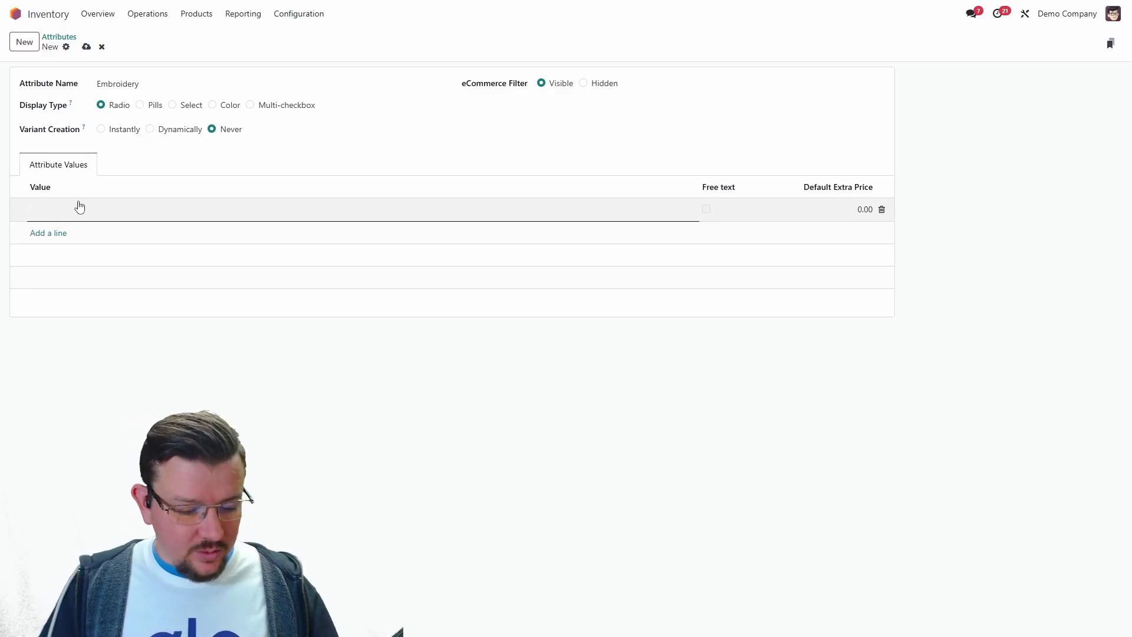
pyautogui.write('Embroid')
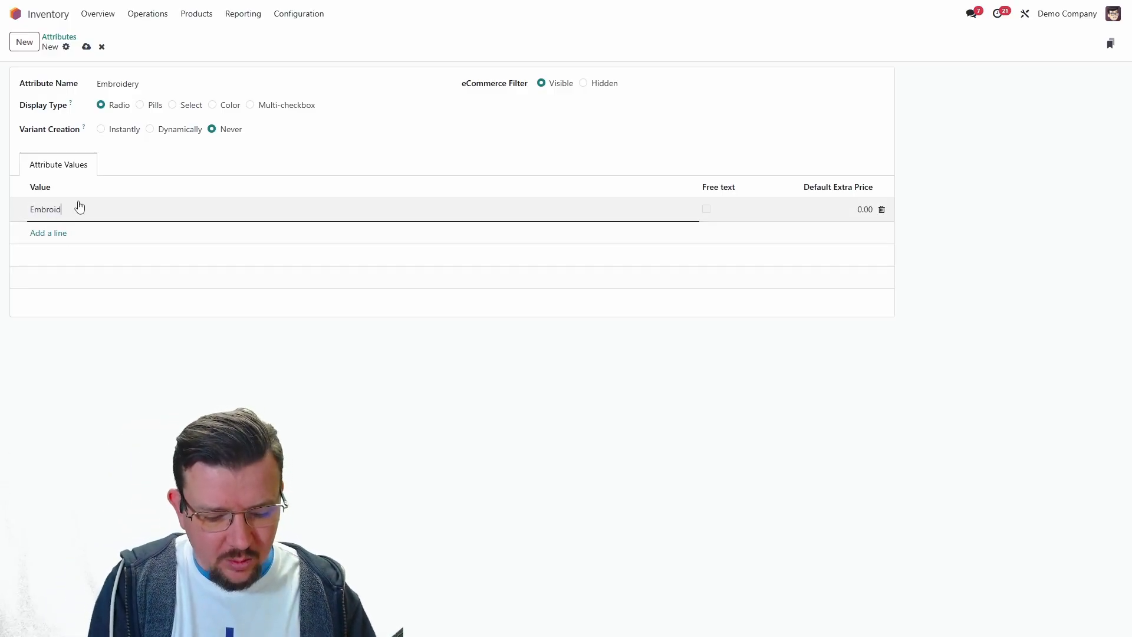
pyautogui.write('ery')
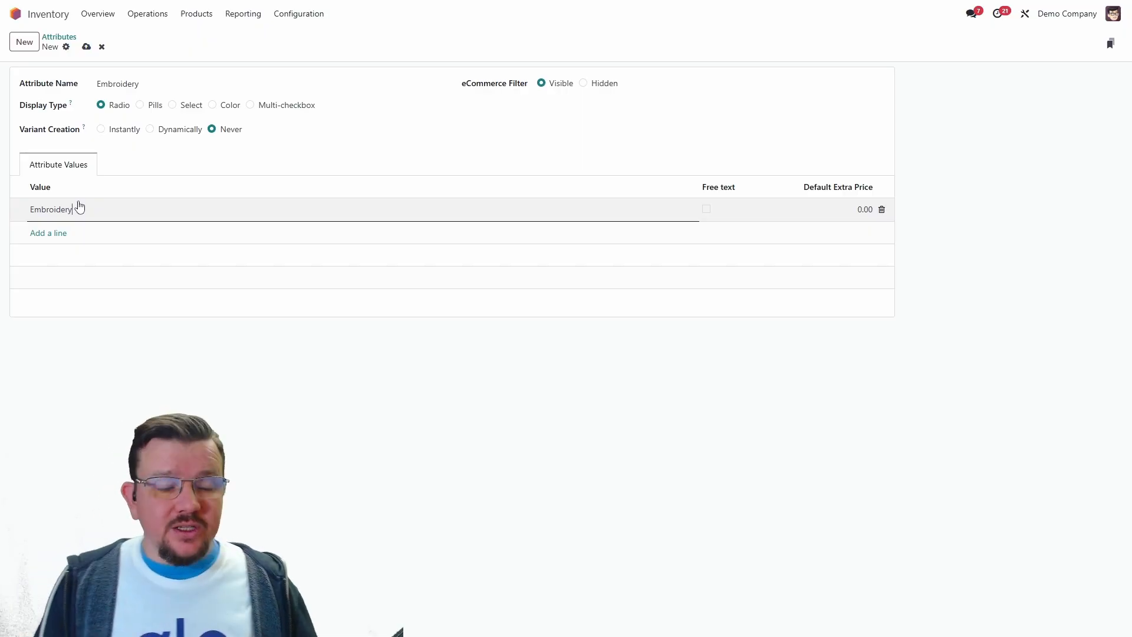
pyautogui.click(706, 210)
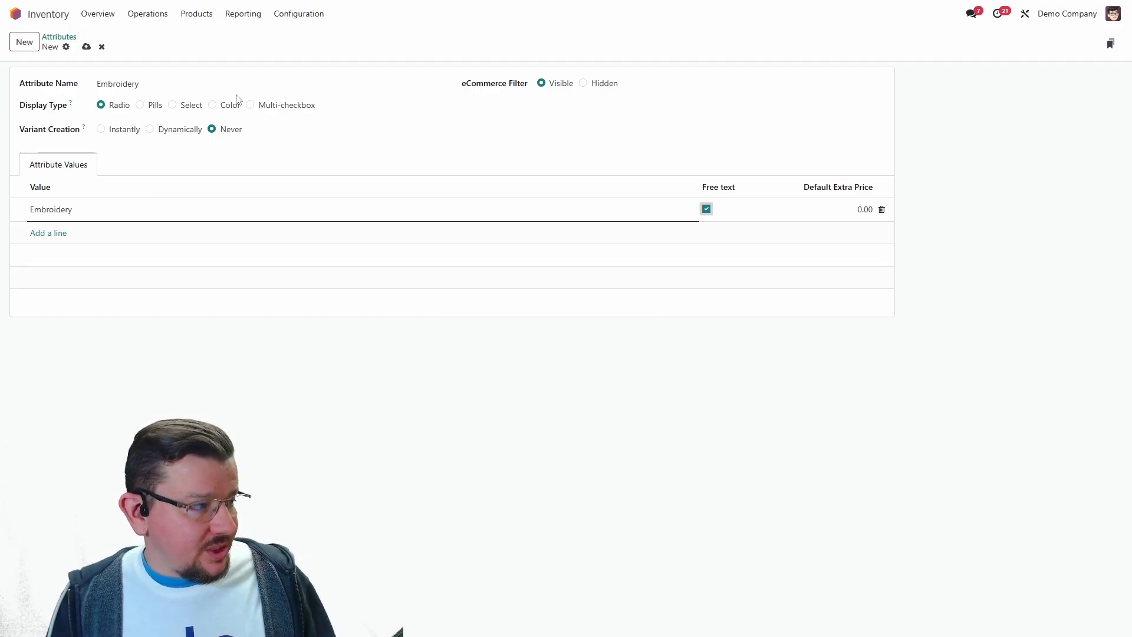
# Try the display types Pills, Select, Color and Multi-checkbox on the Embroidery attribute, and return to Radio
pyautogui.click(139, 105)
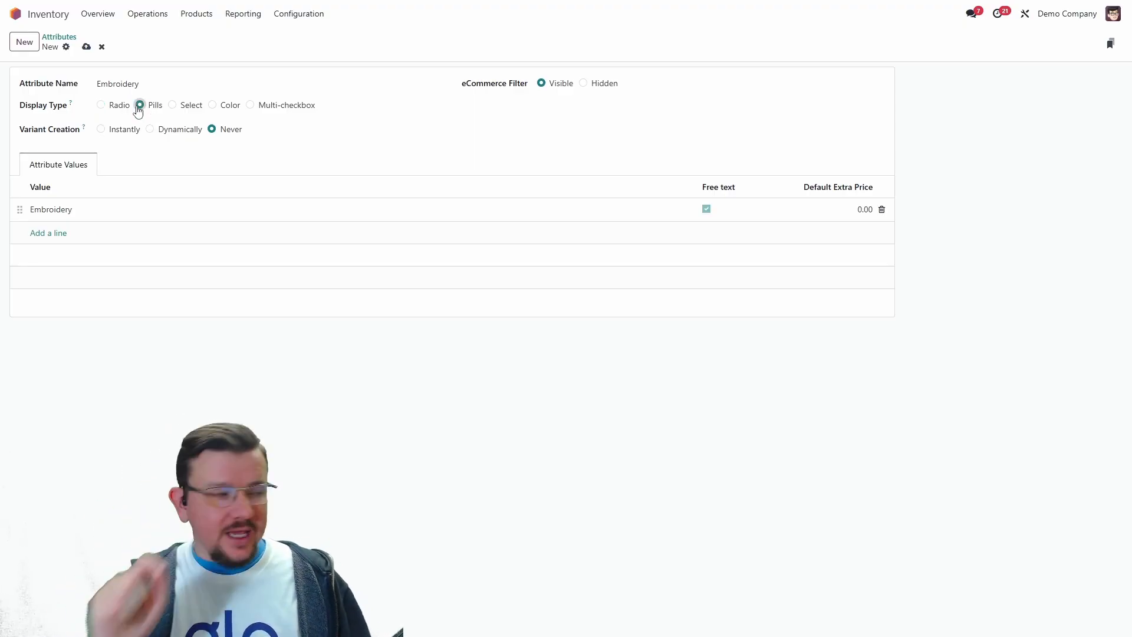
pyautogui.click(172, 106)
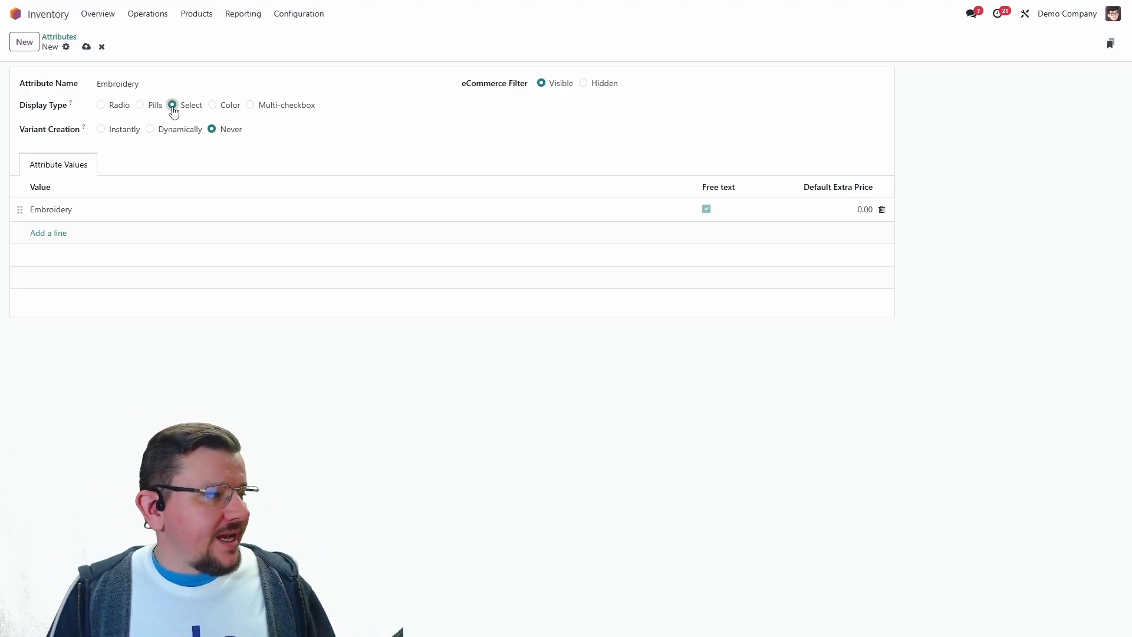
pyautogui.click(215, 111)
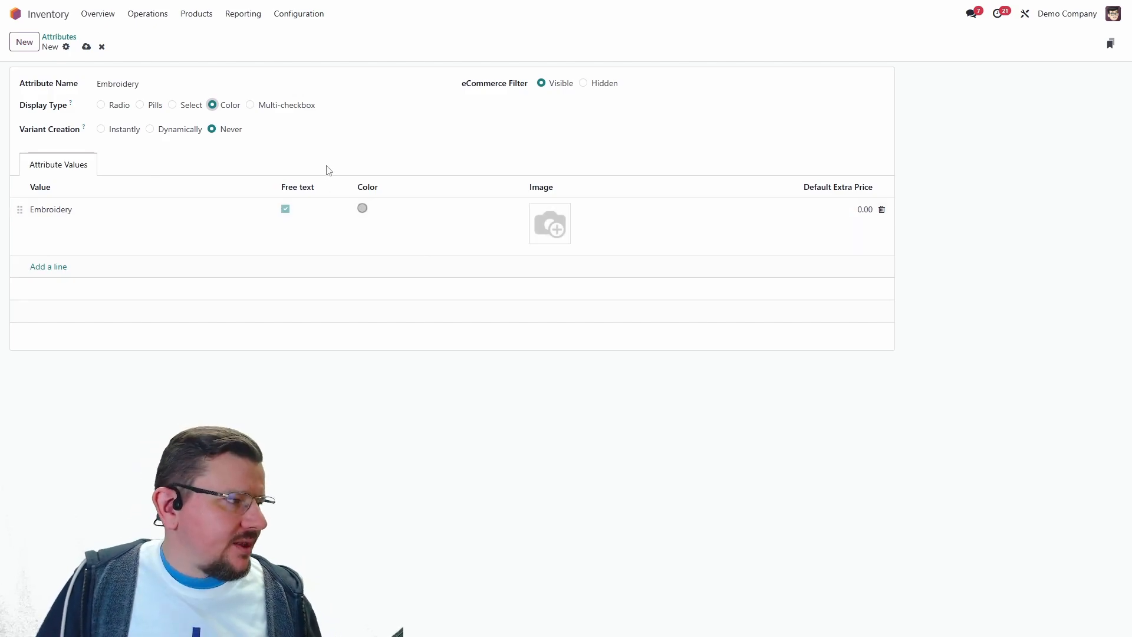
pyautogui.click(278, 109)
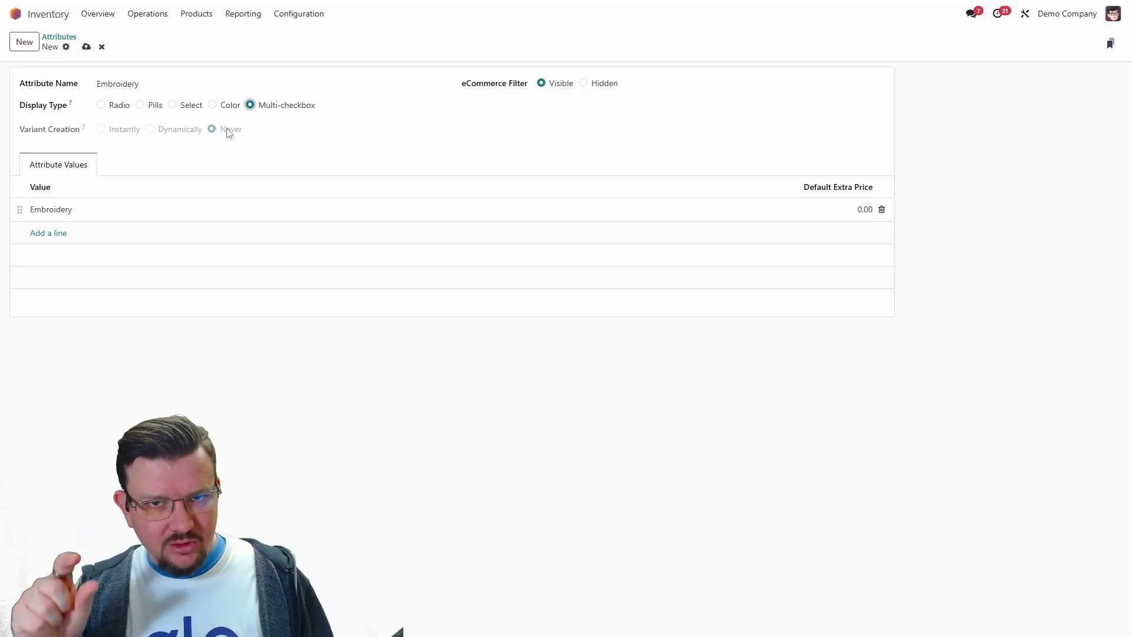
pyautogui.click(112, 105)
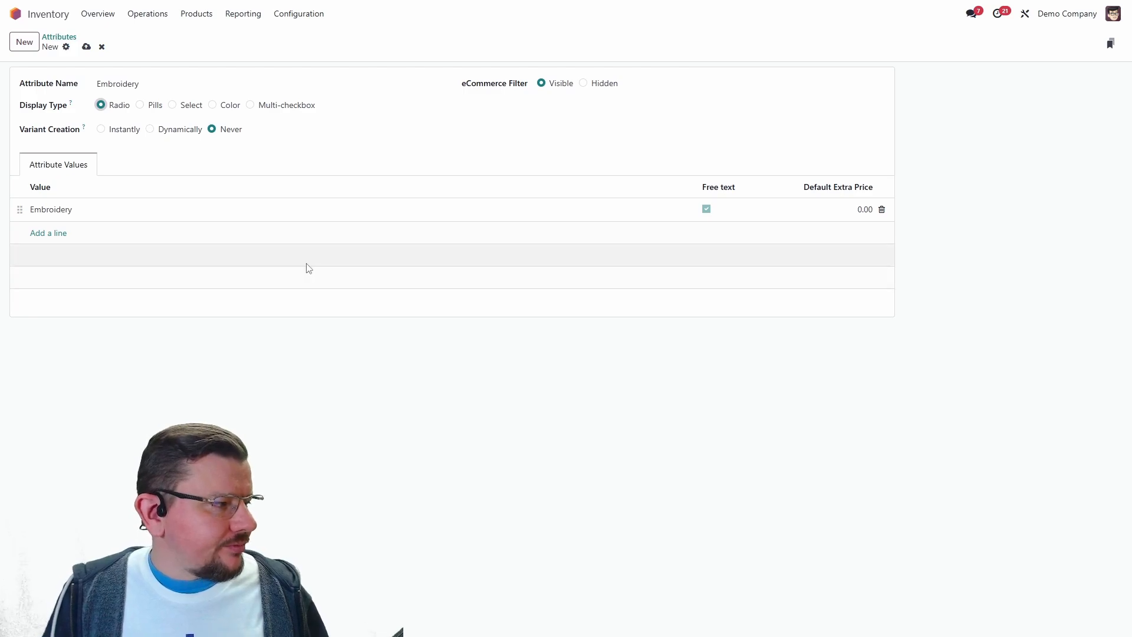
# Save the Embroidery attribute, and find the Widget product with "widg" to open its attributes and variants
pyautogui.click(86, 47)
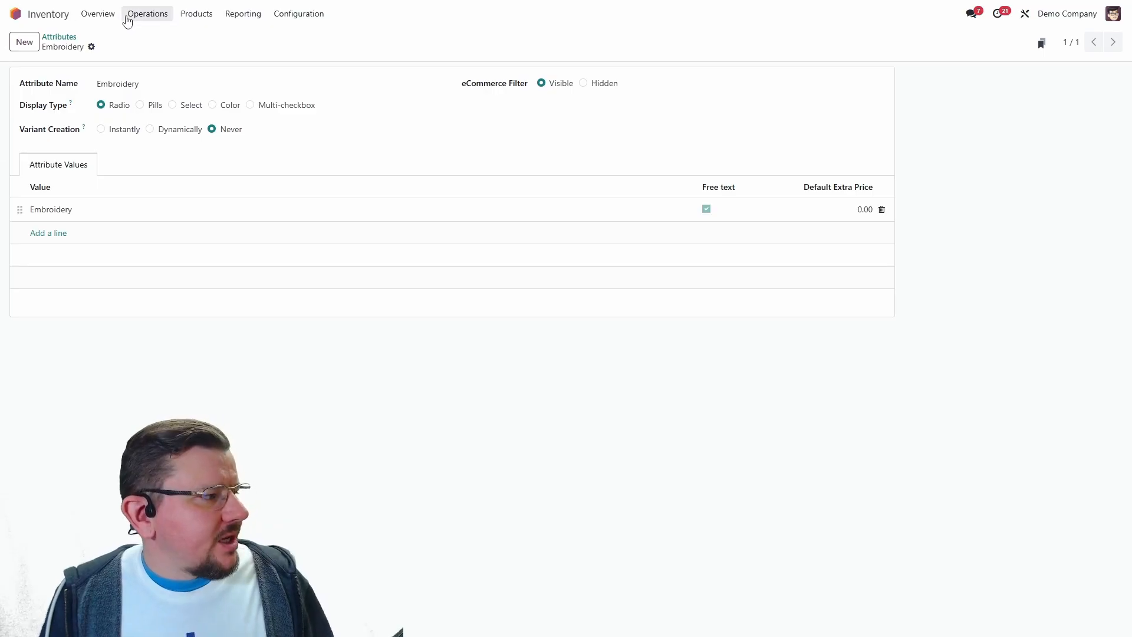
pyautogui.click(180, 21)
pyautogui.click(199, 51)
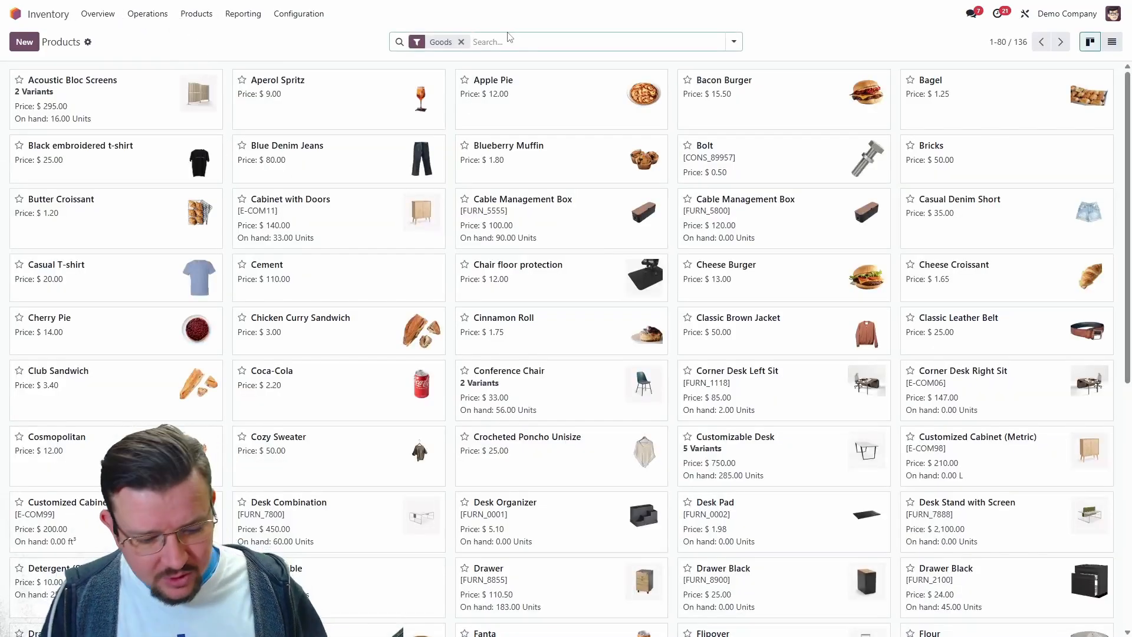
pyautogui.write('widg')
pyautogui.press('Return')
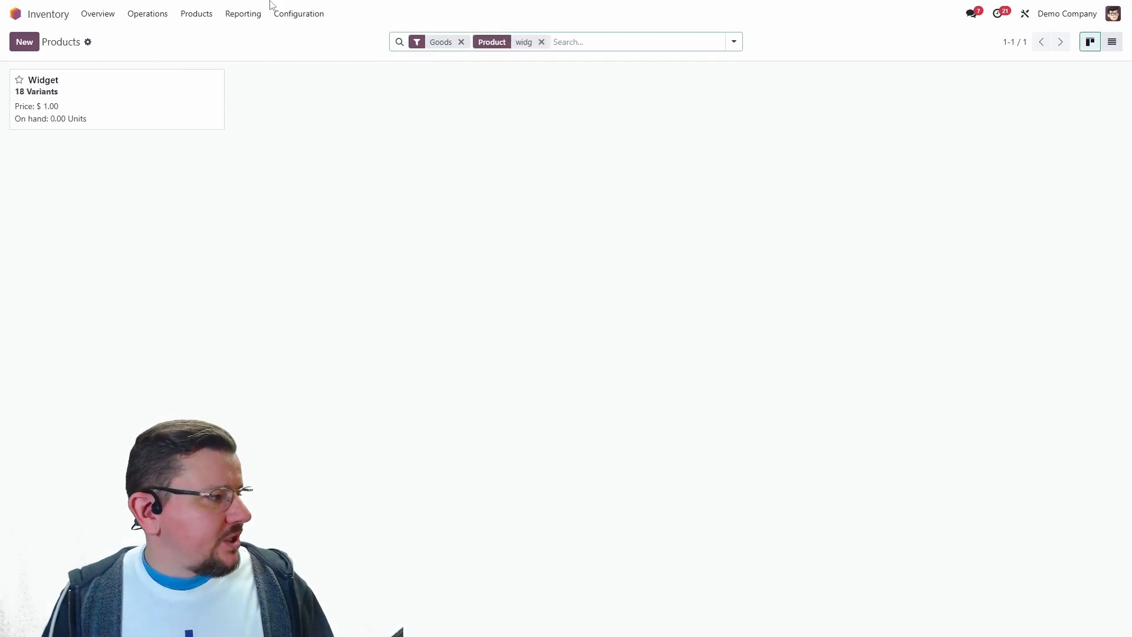
pyautogui.click(172, 101)
pyautogui.click(175, 157)
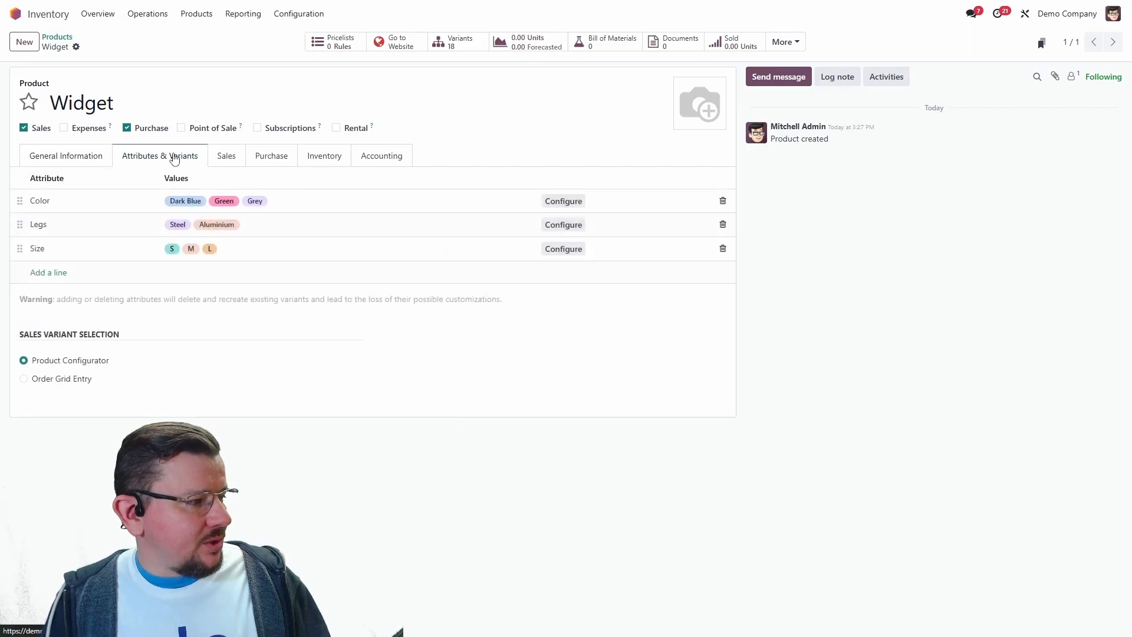
# Add the Embroidery attribute with its Embroidery value to the Widget and save the product
pyautogui.click(55, 273)
pyautogui.write('emb')
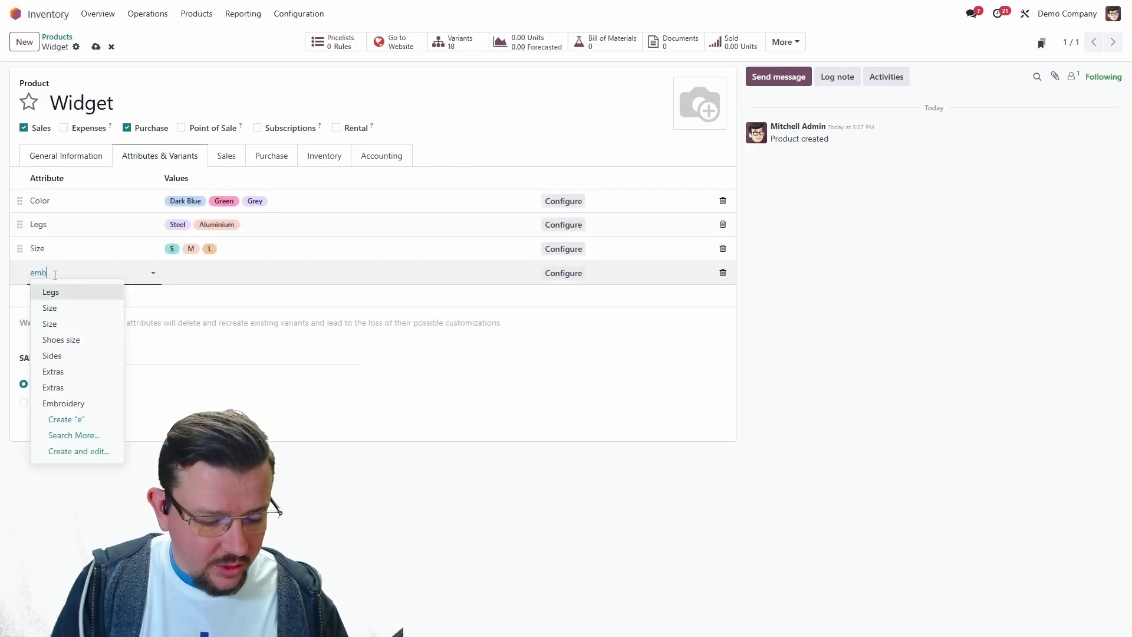
pyautogui.click(58, 291)
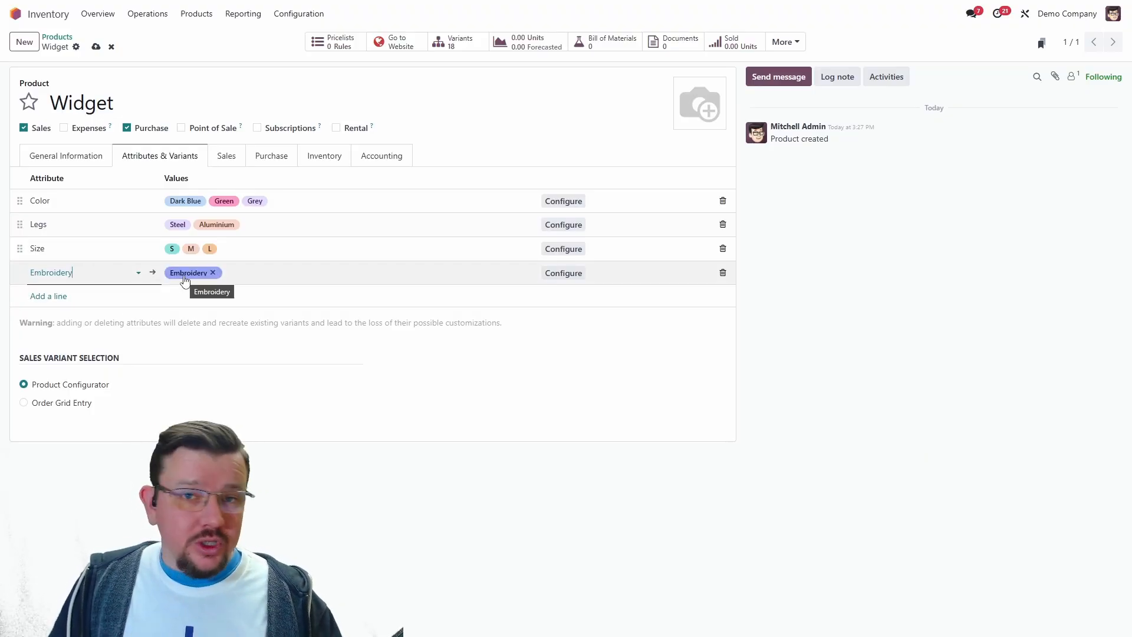
pyautogui.click(96, 47)
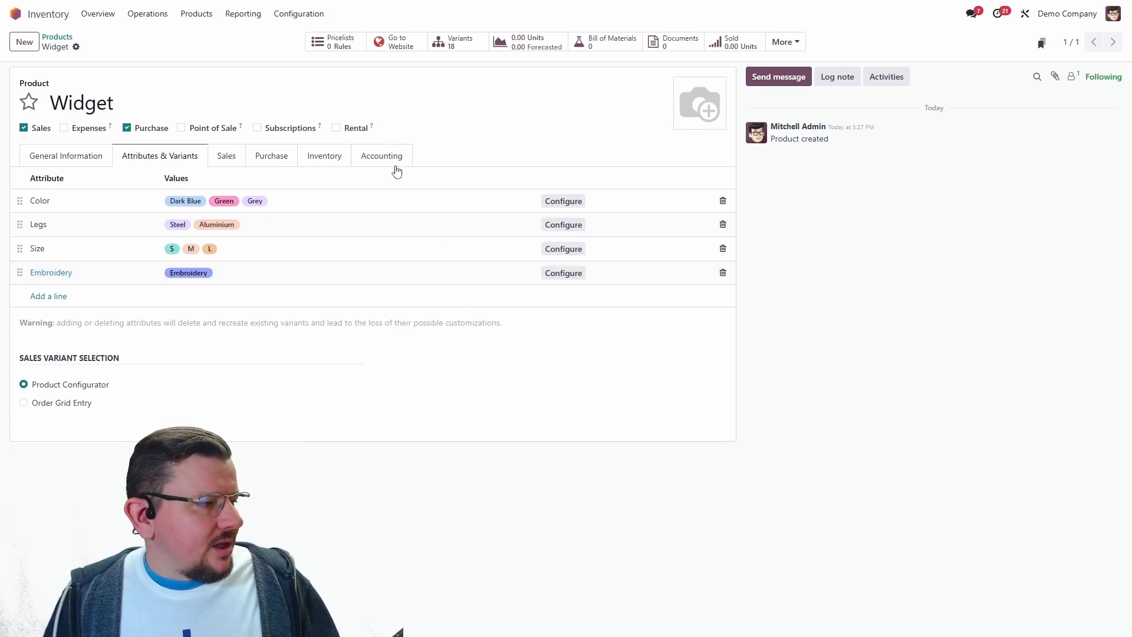
# On the Widget's shop page, choose color Grey, legs Aluminium and size L, and enter "Glo is Great" as the embroidery text
pyautogui.click(392, 48)
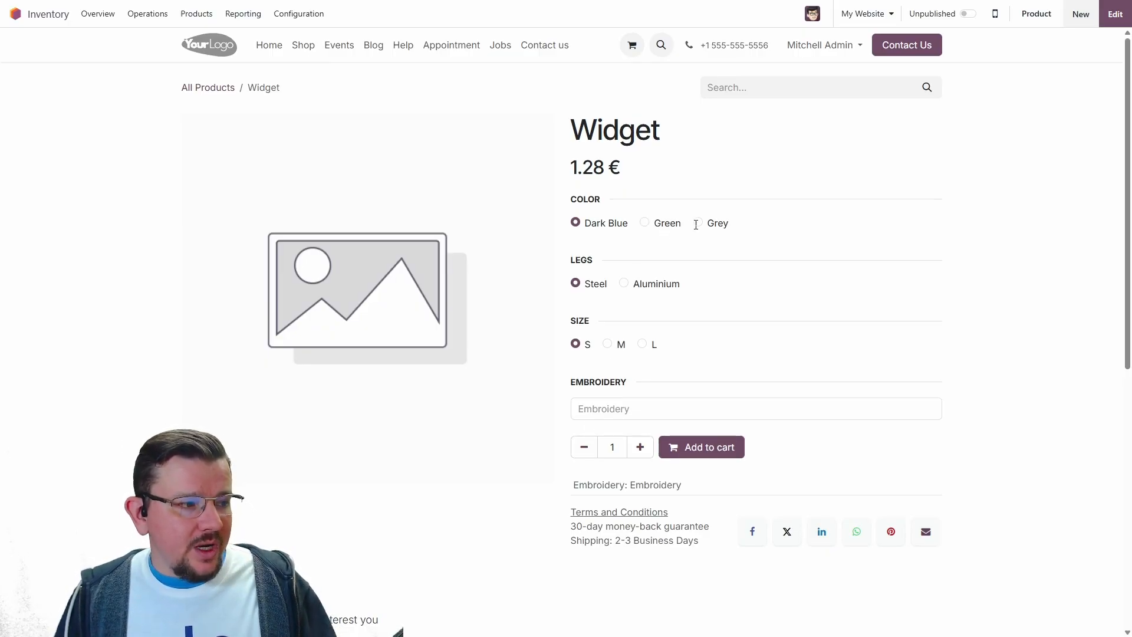
pyautogui.click(698, 222)
pyautogui.click(648, 283)
pyautogui.click(645, 345)
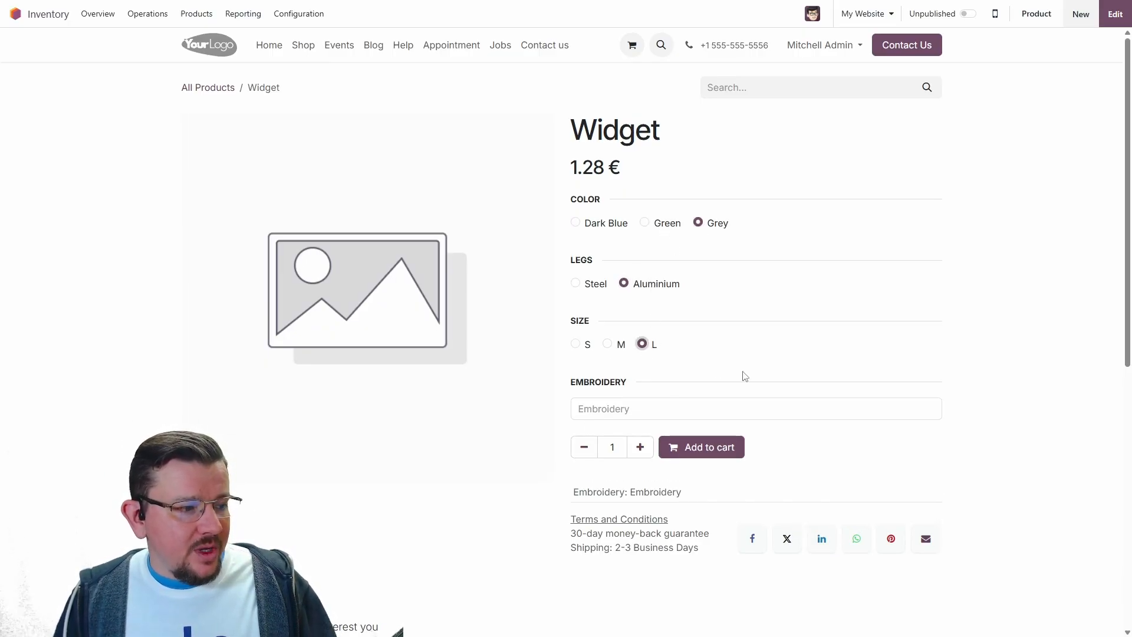
pyautogui.click(649, 408)
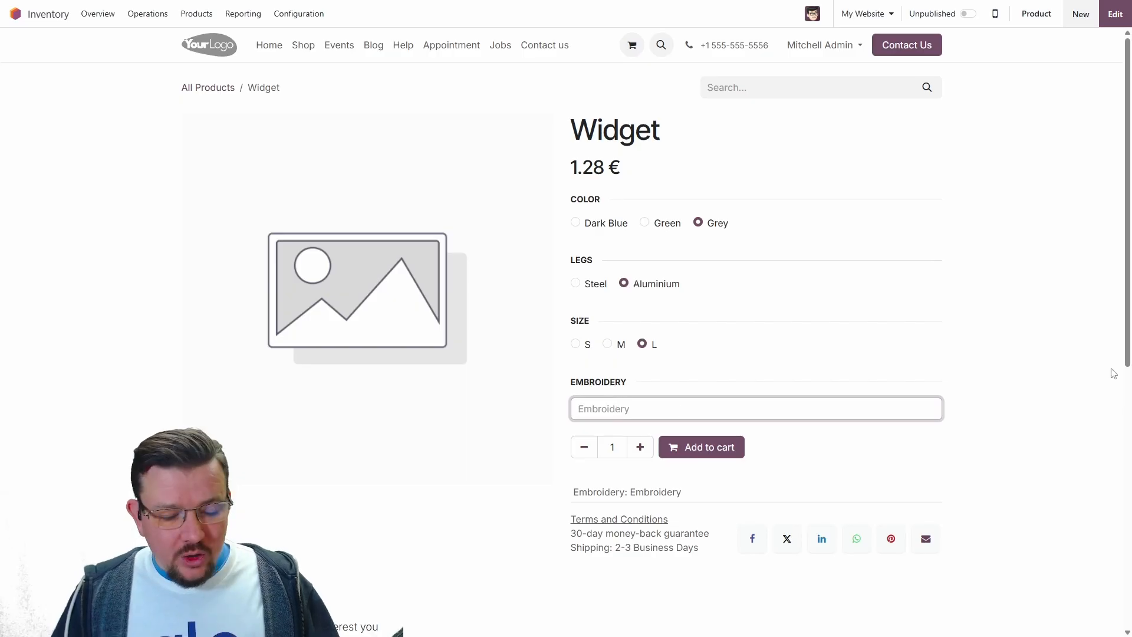
pyautogui.write('Glo is Great')
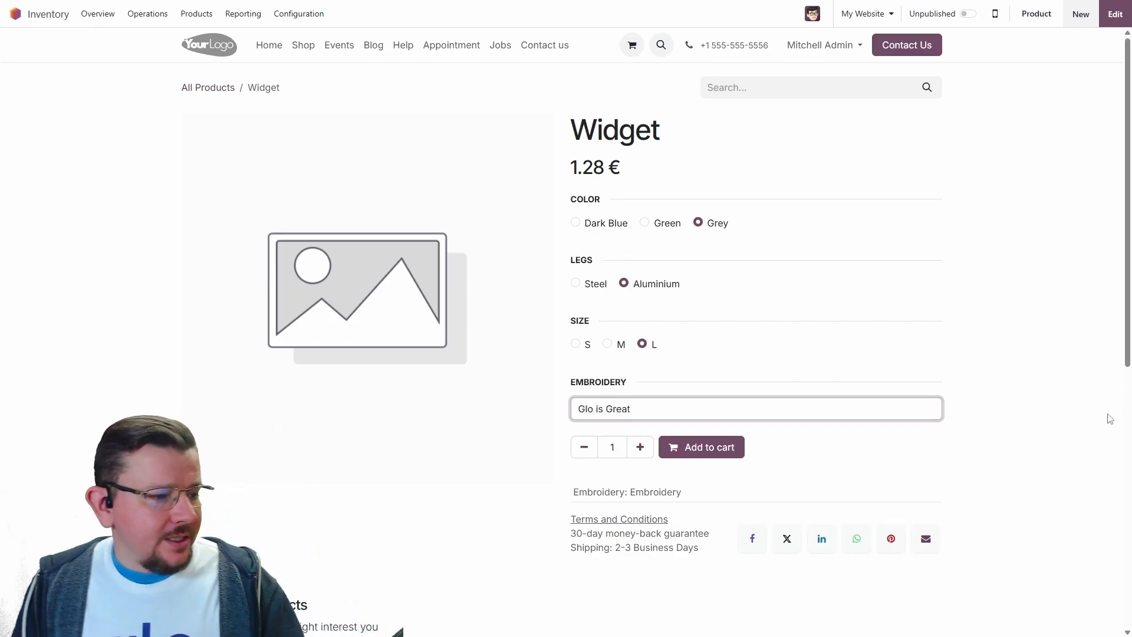
# Add the configured Widget to the cart, proceed to checkout and check the embroidery text in the order overview
pyautogui.click(709, 447)
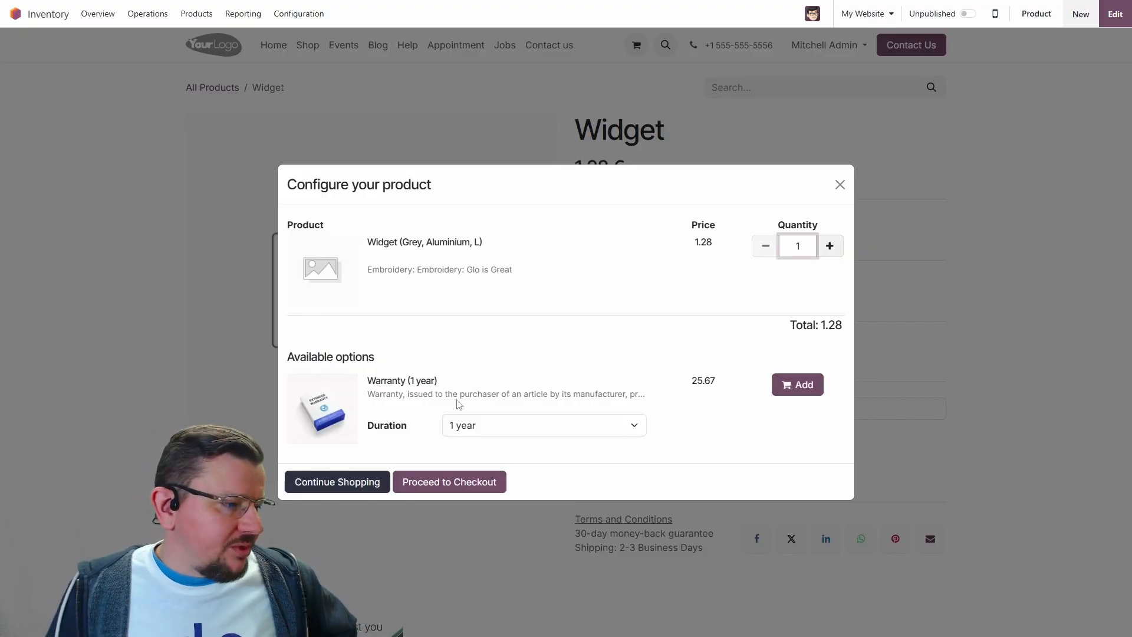
pyautogui.click(487, 489)
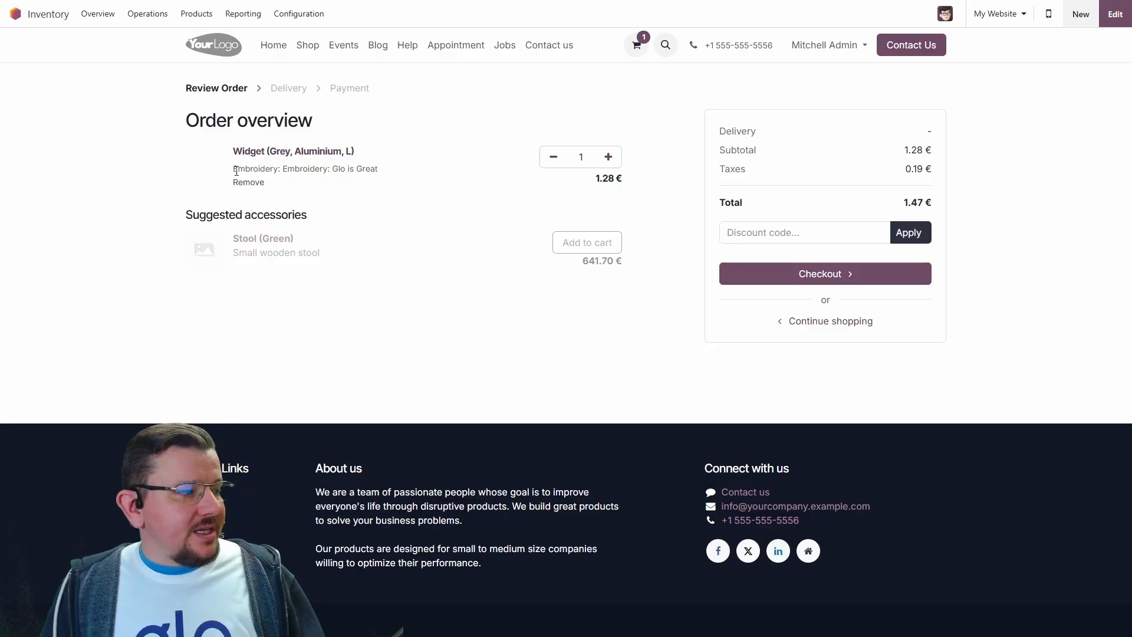
pyautogui.moveTo(233, 169); pyautogui.dragTo(377, 171)
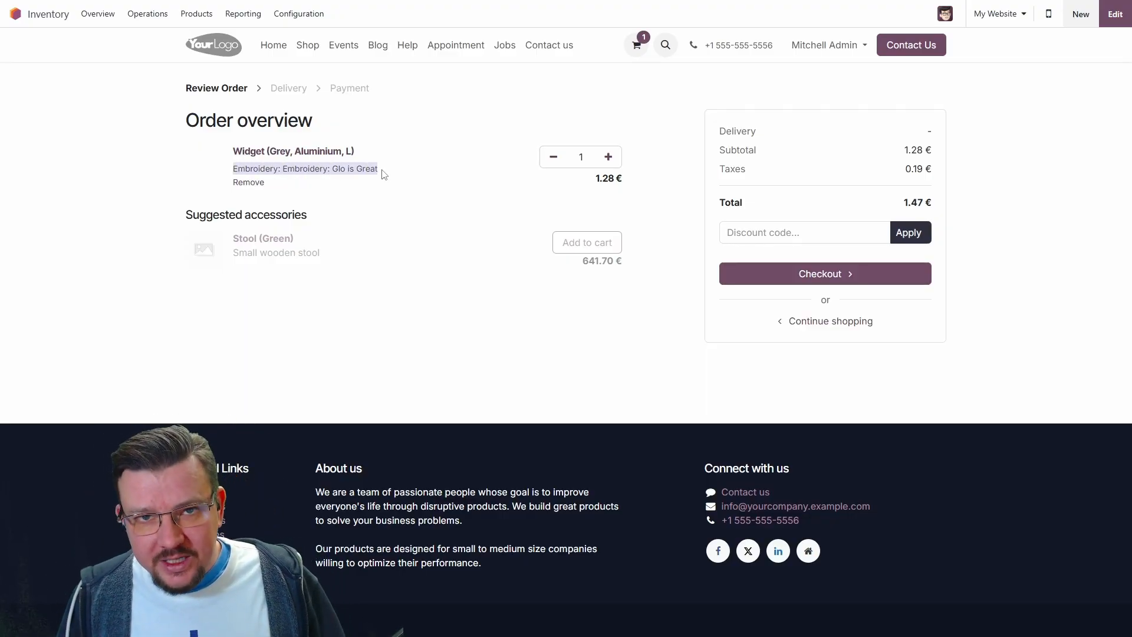
pyautogui.click(401, 162)
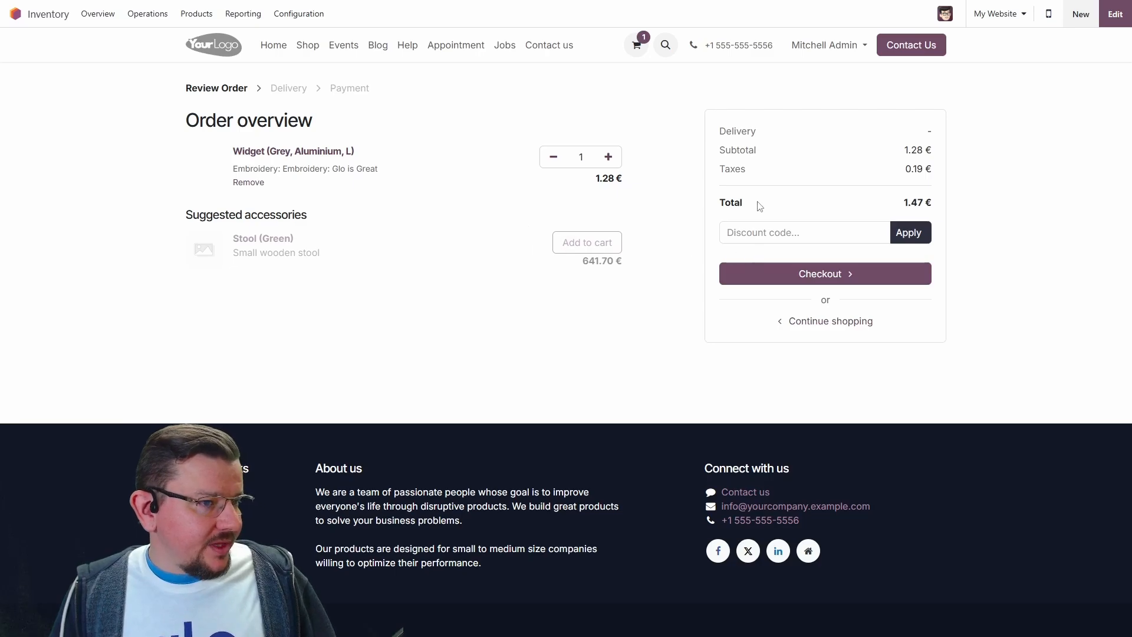
# Switch to the Sales app and open the quotation created from the Widget shop cart
pyautogui.click(16, 14)
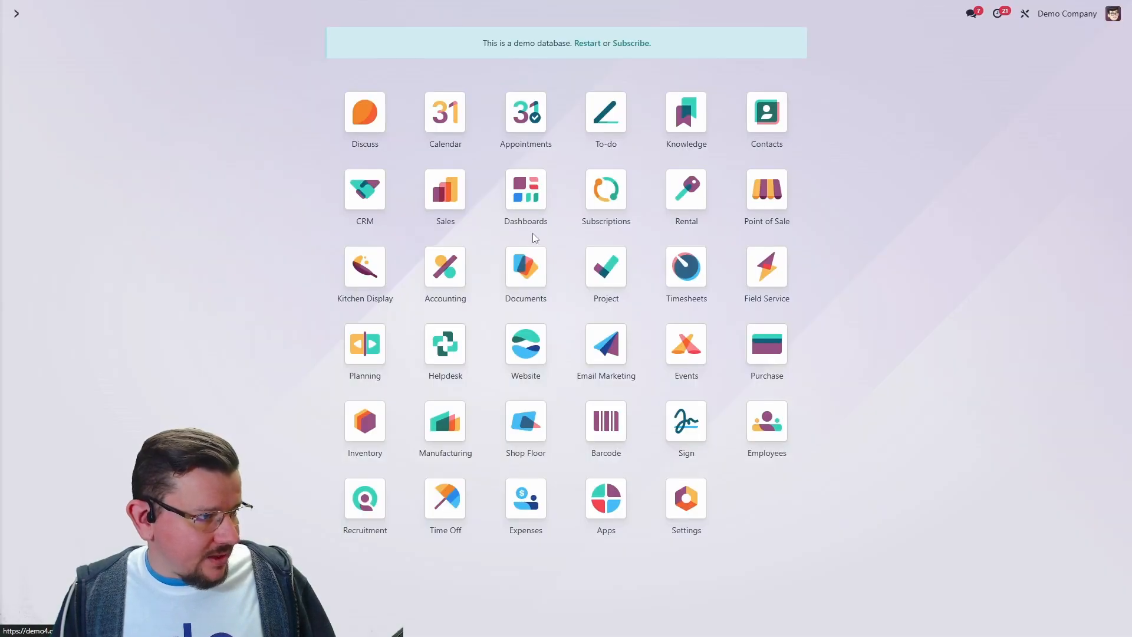
pyautogui.click(443, 188)
pyautogui.click(489, 42)
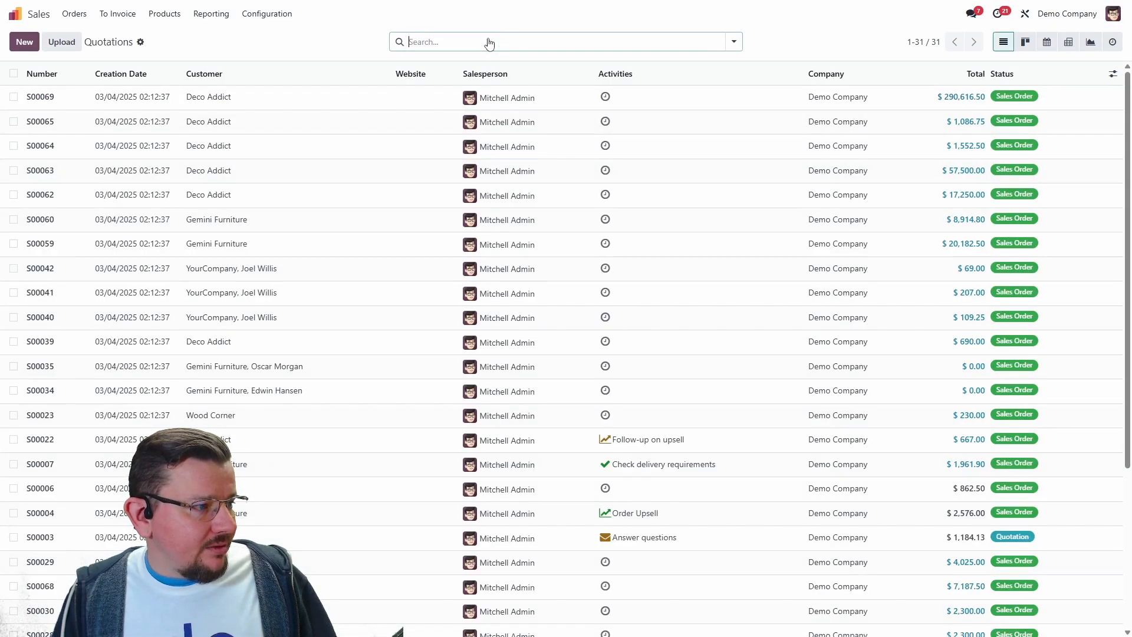
pyautogui.click(320, 98)
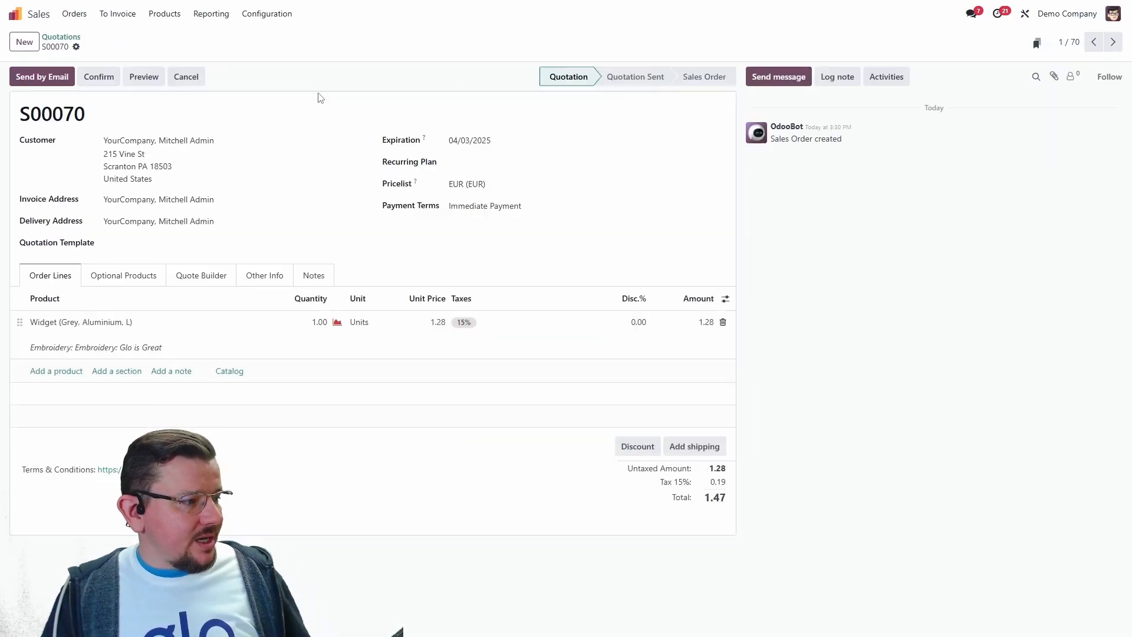